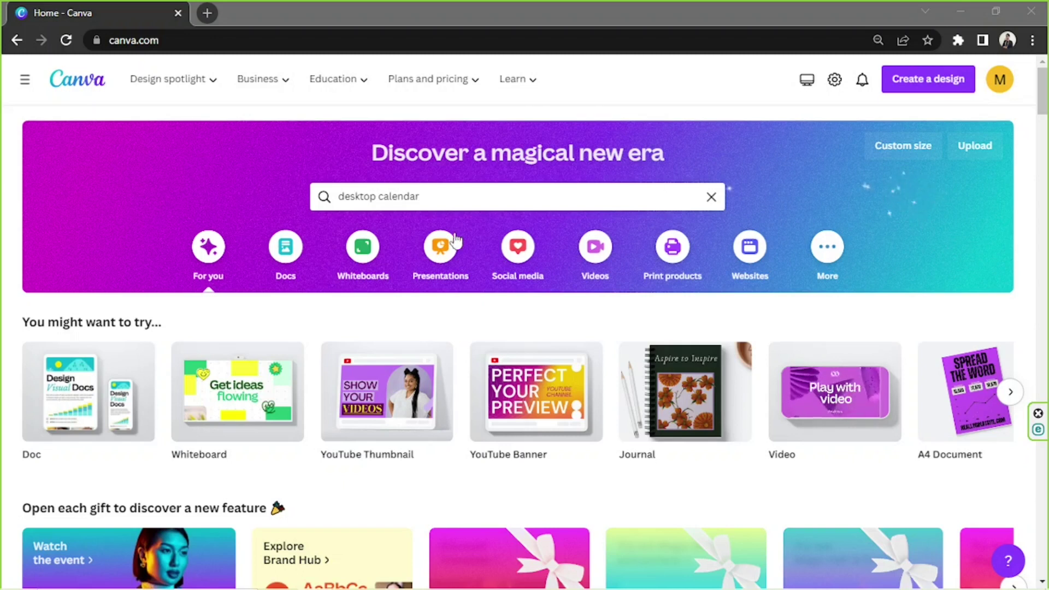
# Search for 'desktop calendar' and show all the matching template results.
pyautogui.click(442, 201)
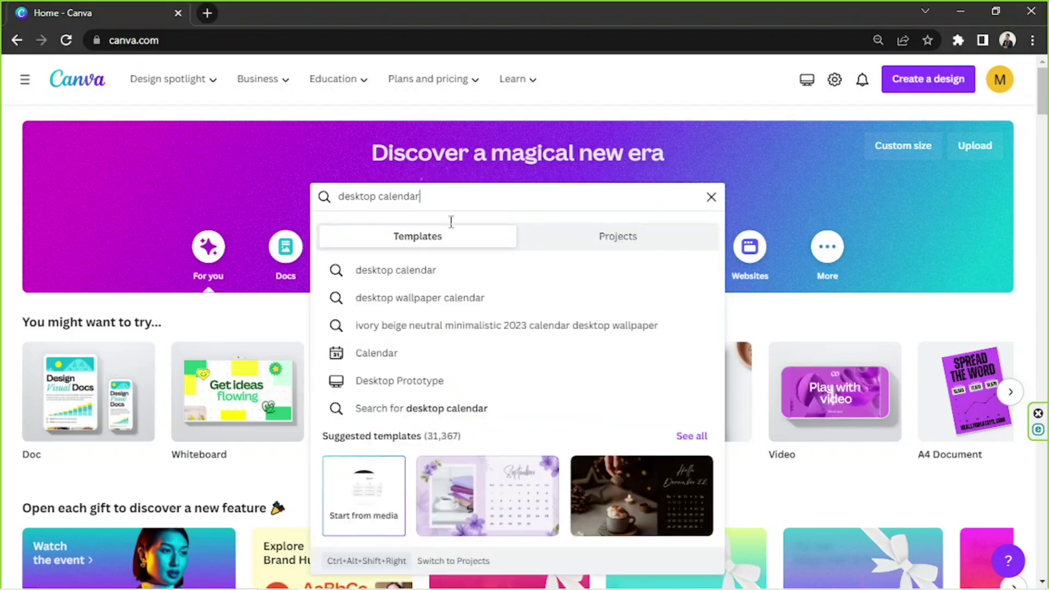
pyautogui.click(691, 437)
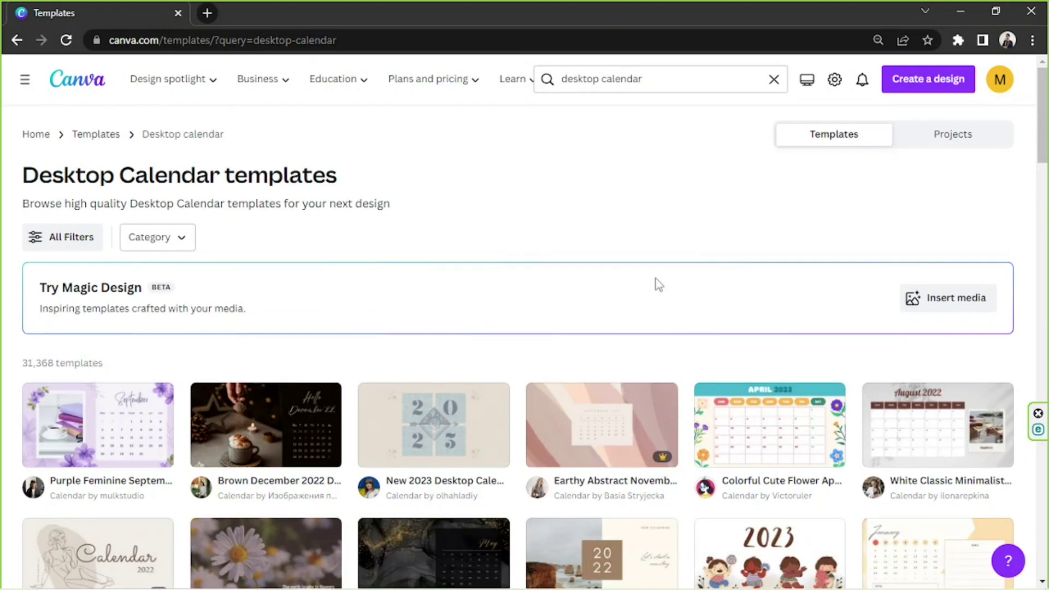
# Browse the desktop calendar templates and preview the Pastel Simple Calendar template.
pyautogui.scroll(-4, 659, 284)
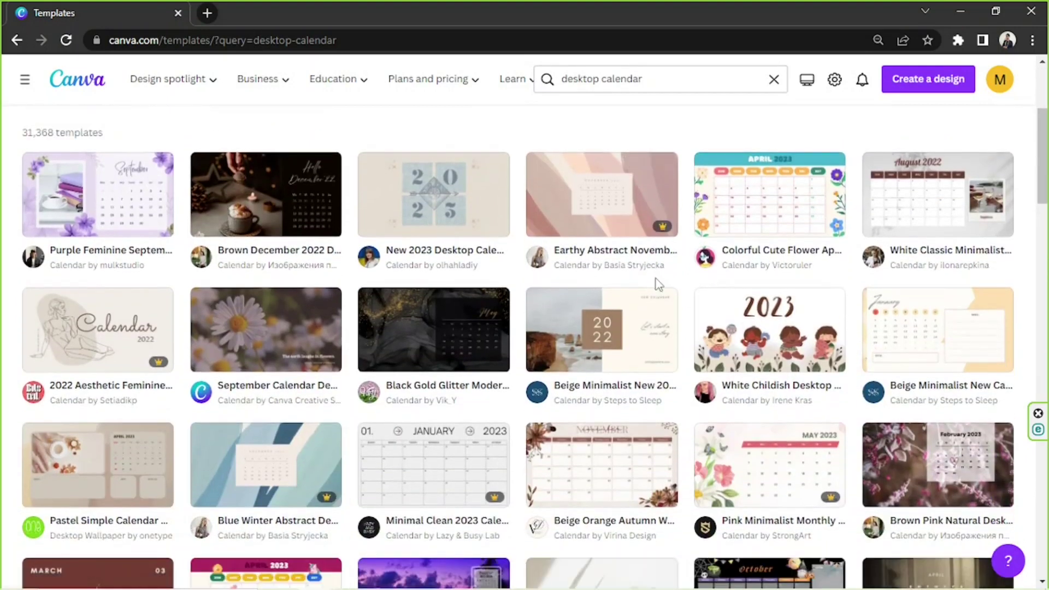
pyautogui.scroll(-1, 659, 284)
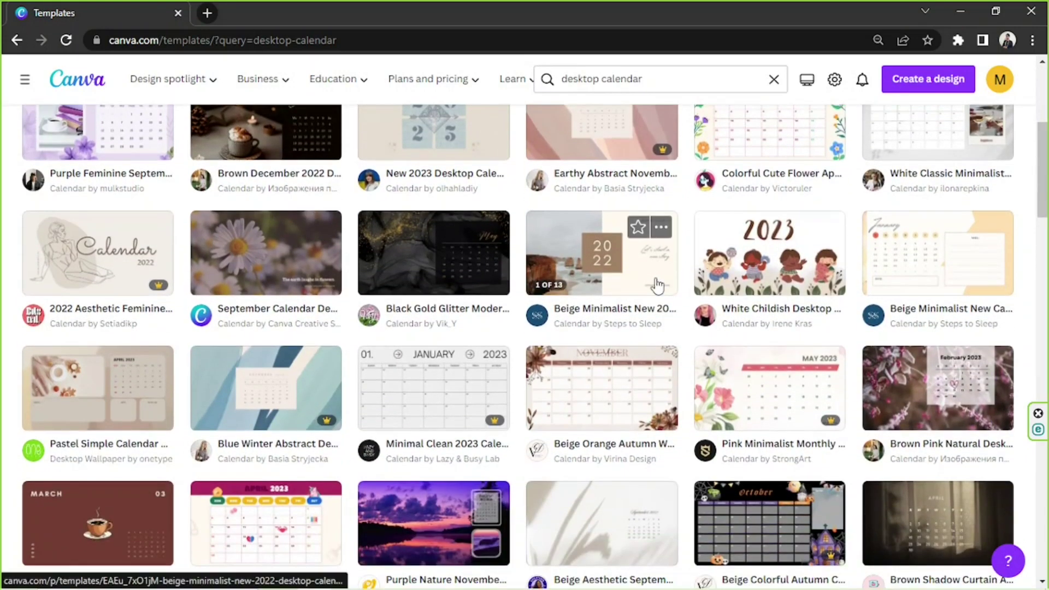
pyautogui.scroll(-2, 658, 285)
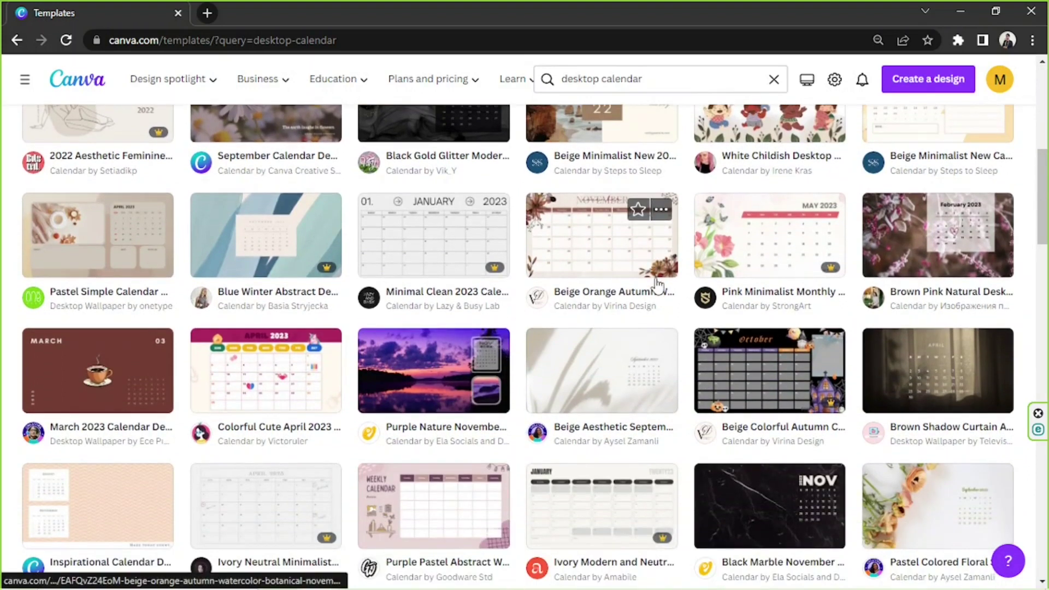
pyautogui.scroll(-2, 659, 284)
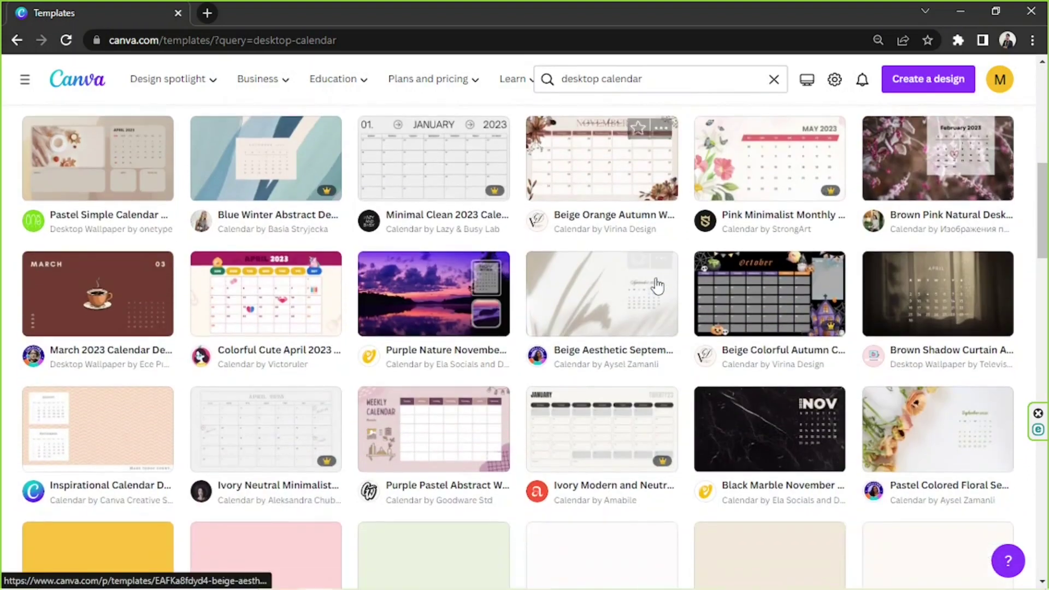
pyautogui.scroll(3, 659, 286)
pyautogui.scroll(1, 658, 286)
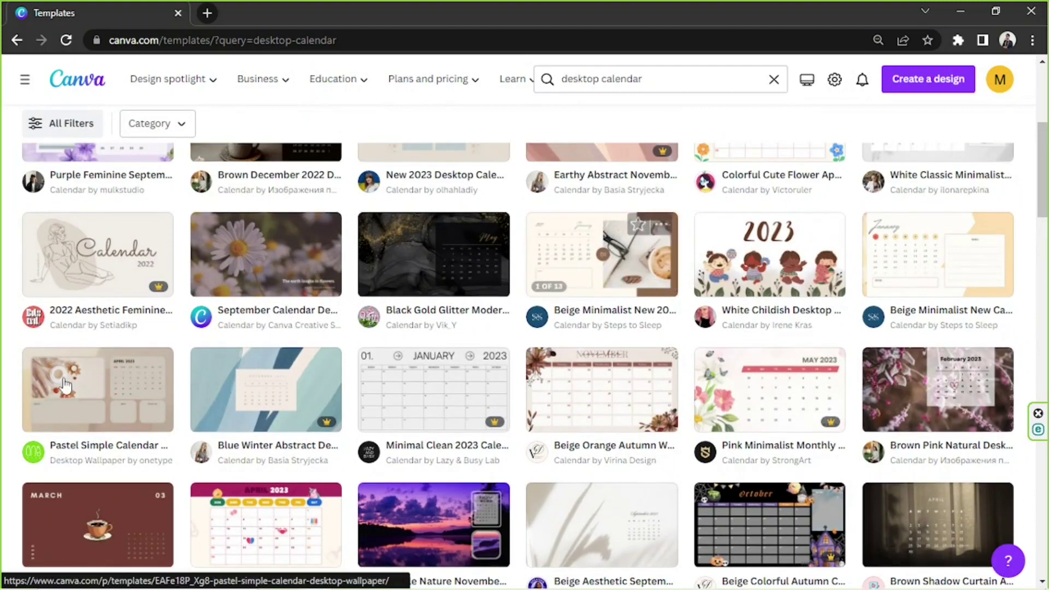
pyautogui.click(118, 420)
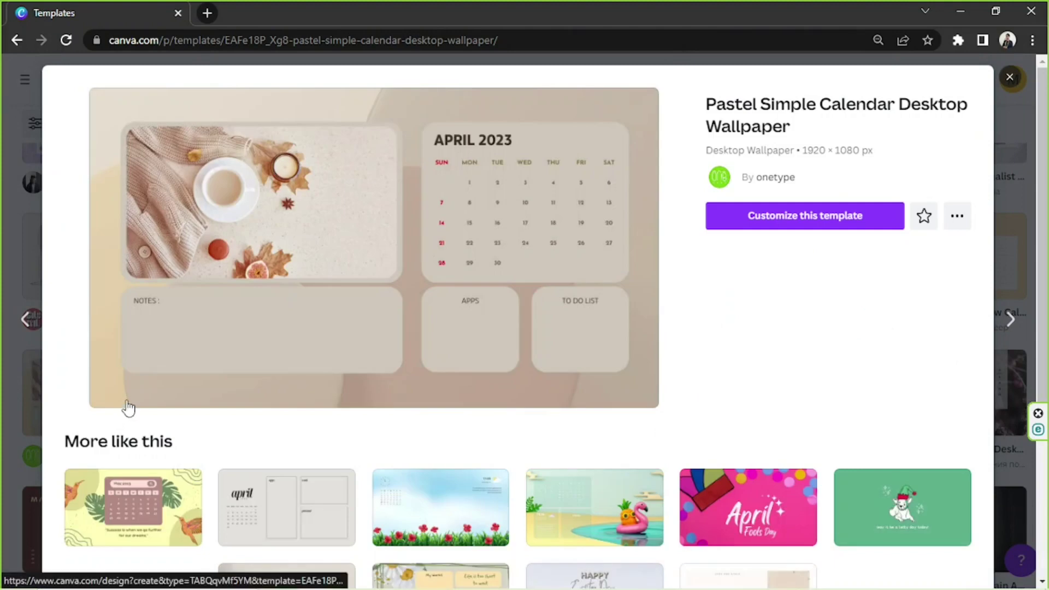
# Customize the Pastel Simple Calendar Desktop Wallpaper template as a new design.
pyautogui.click(813, 226)
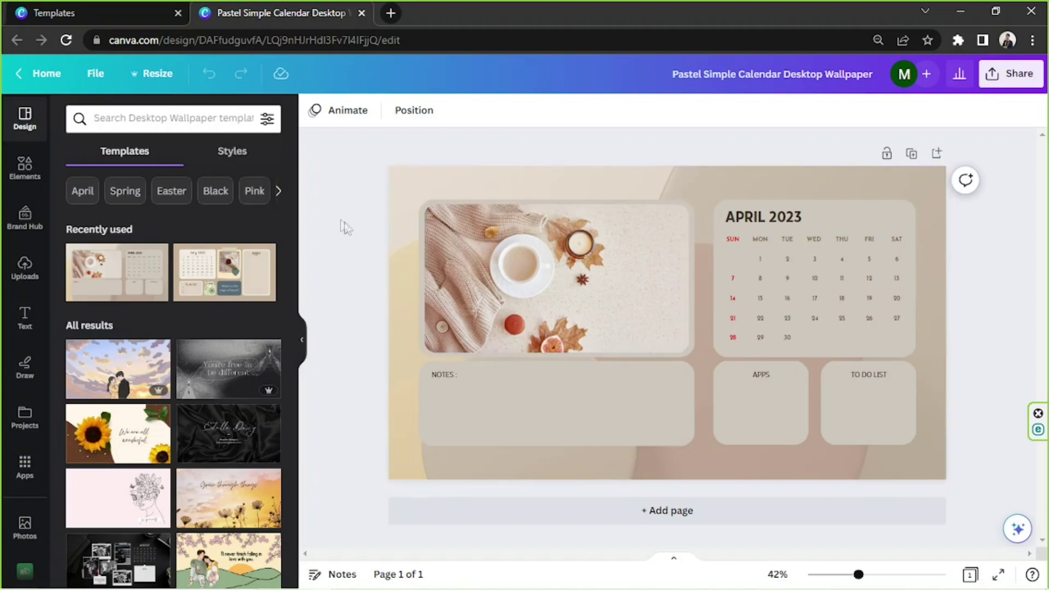
# Apply the Pastel Brown and Blue Simple Aesthetic Organizer Desktop Wallpaper template to the page.
pyautogui.moveTo(349, 191); pyautogui.dragTo(995, 497)
pyautogui.click(360, 158)
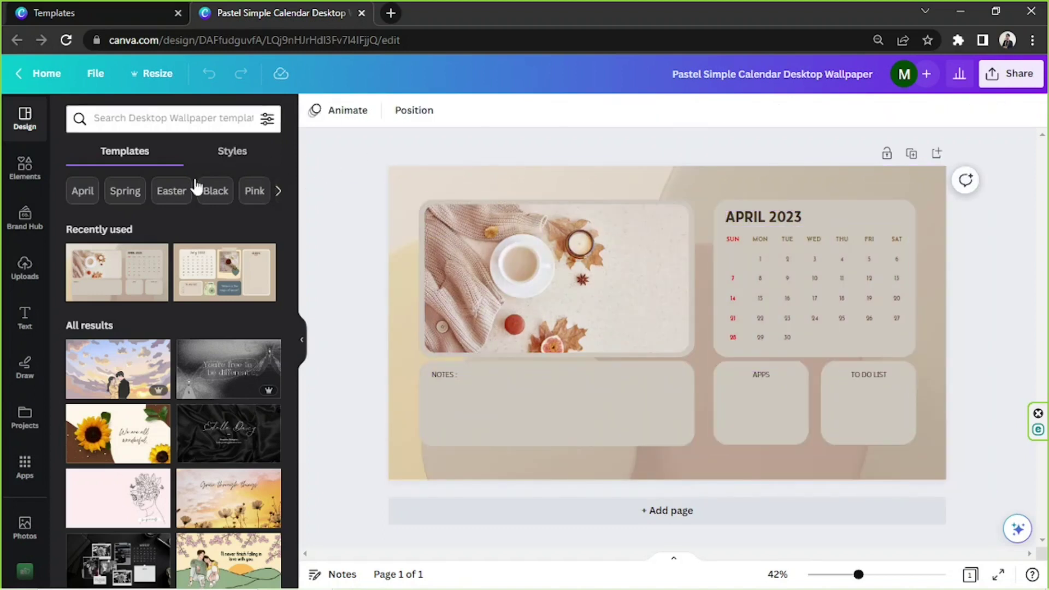
pyautogui.scroll(-5, 188, 315)
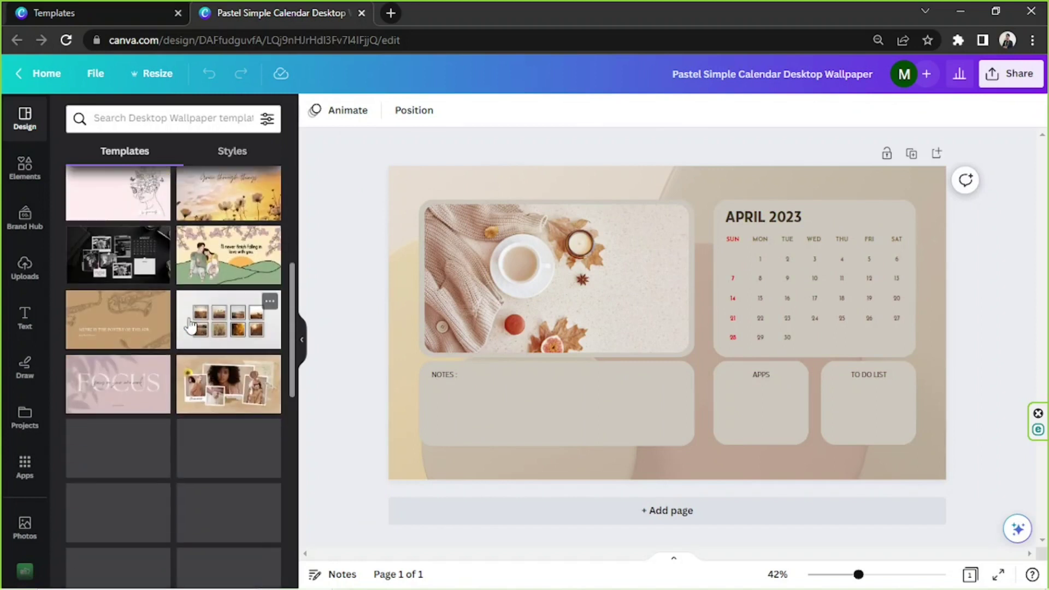
pyautogui.scroll(-10, 189, 322)
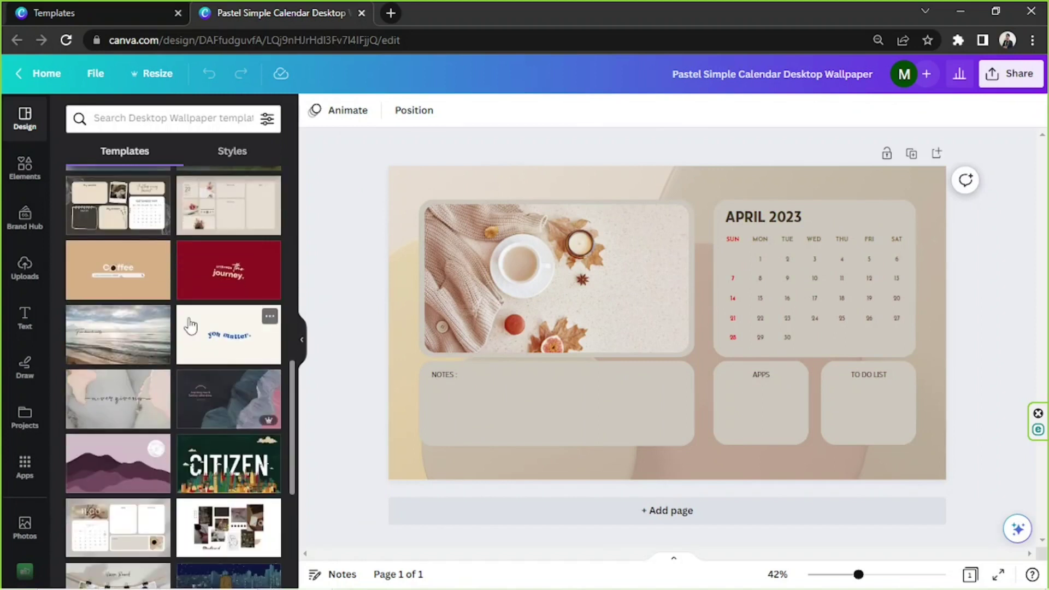
pyautogui.scroll(-3, 190, 326)
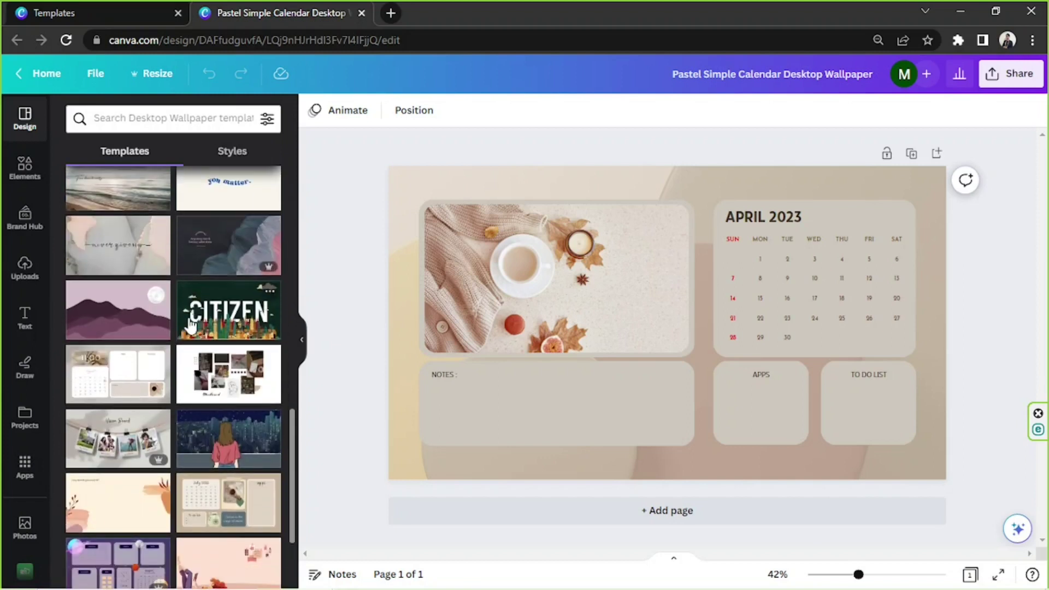
pyautogui.scroll(5, 190, 324)
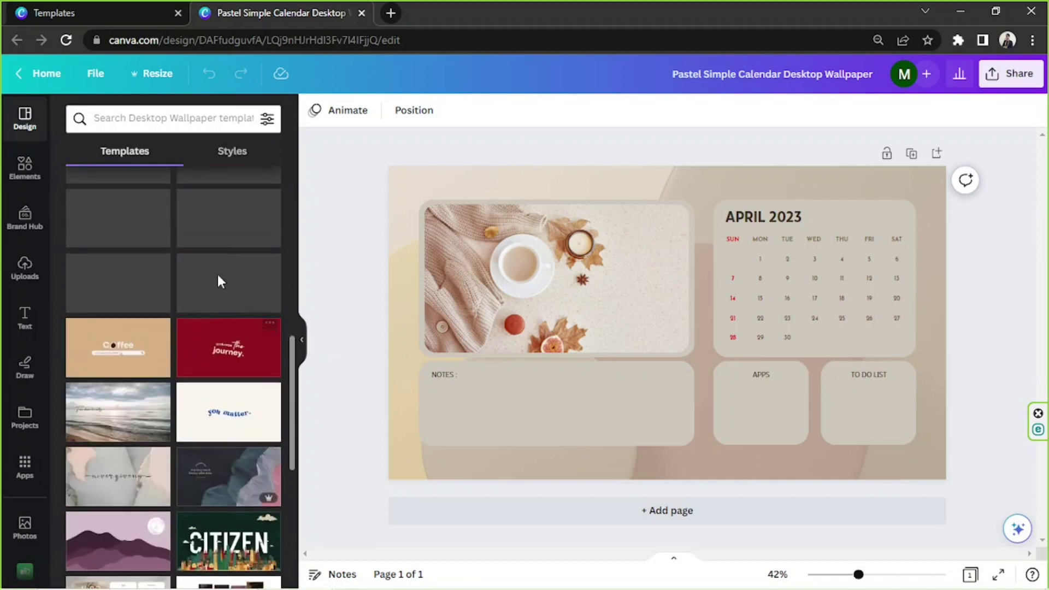
pyautogui.click(229, 288)
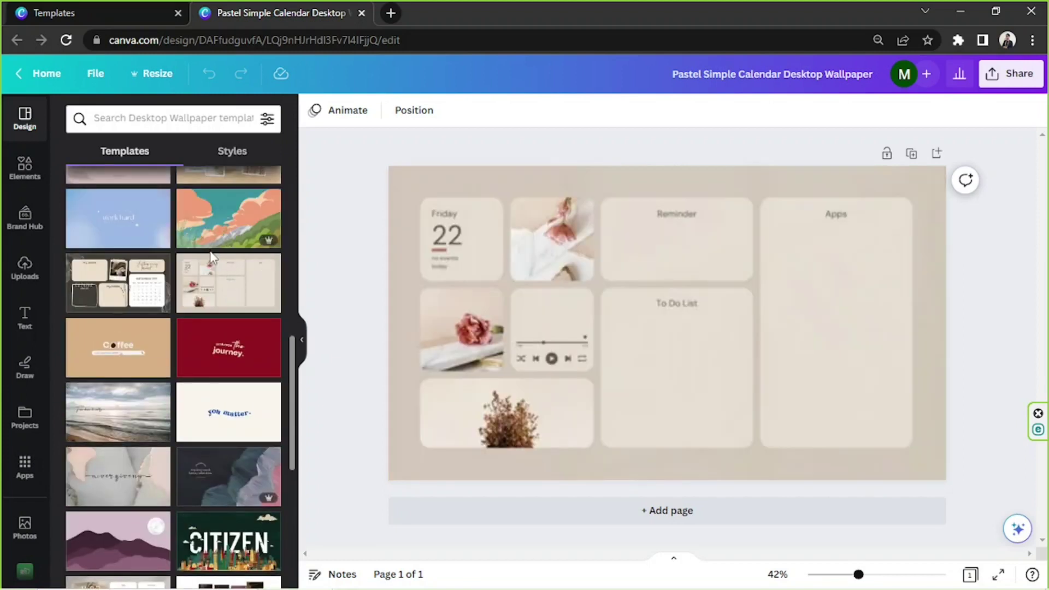
pyautogui.scroll(-5, 210, 251)
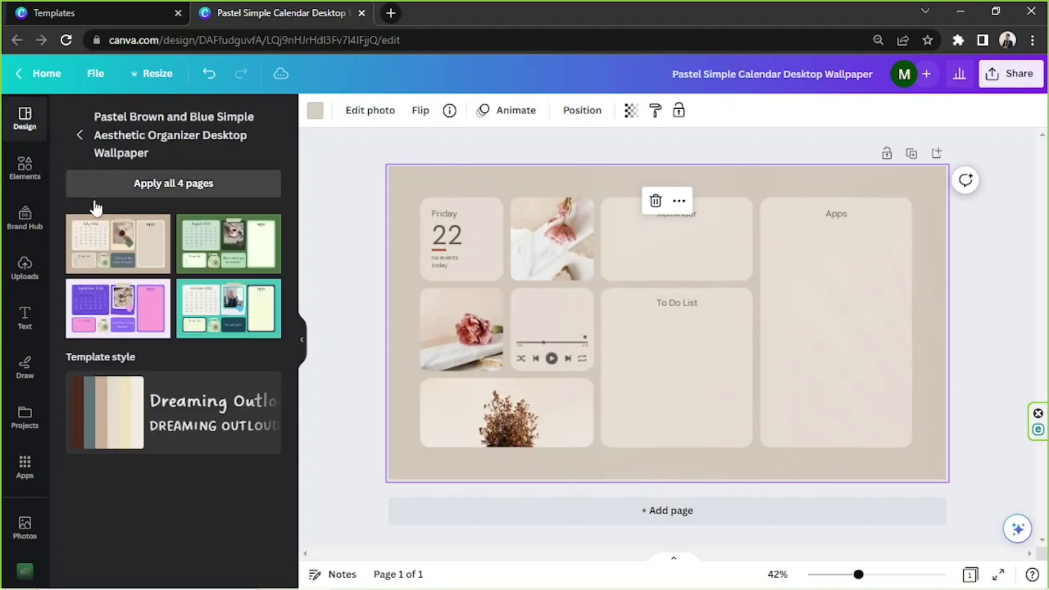
# Switch the page to the template's July 2022 calendar layout, then browse other templates.
pyautogui.click(99, 218)
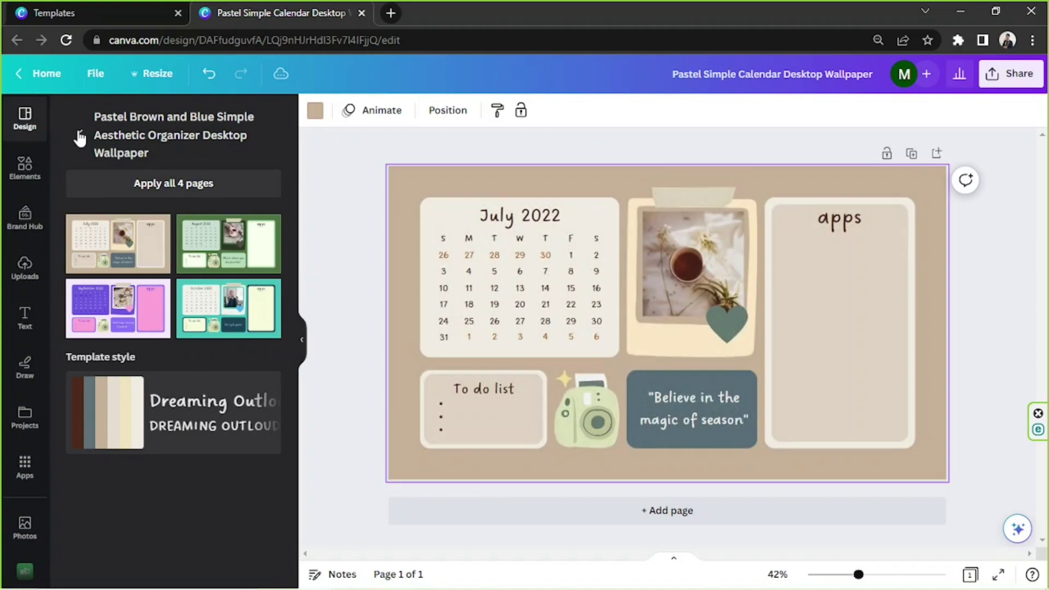
pyautogui.click(80, 138)
pyautogui.scroll(-3, 134, 257)
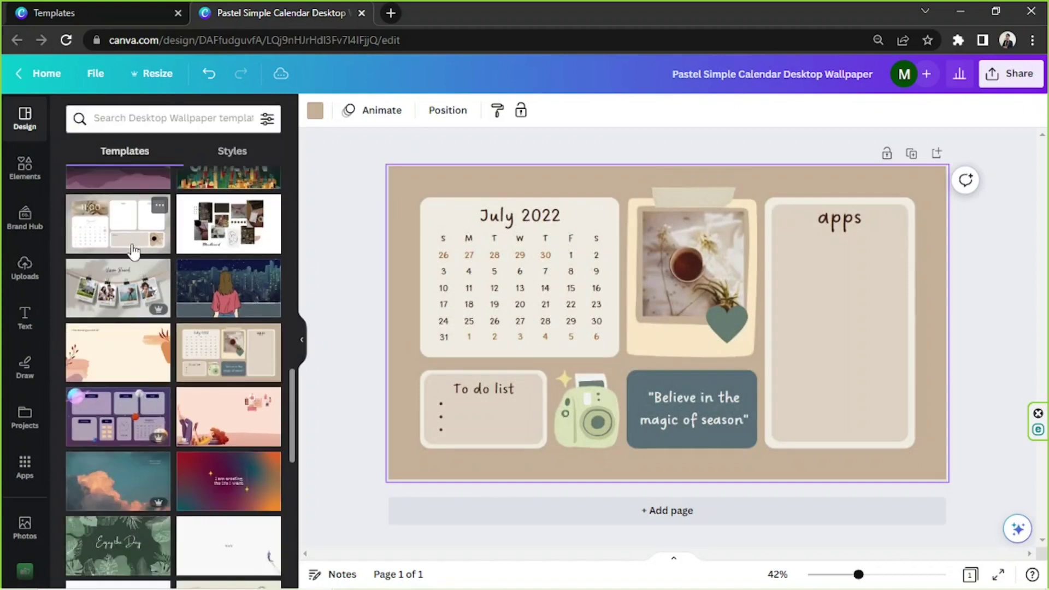
pyautogui.scroll(-2, 135, 265)
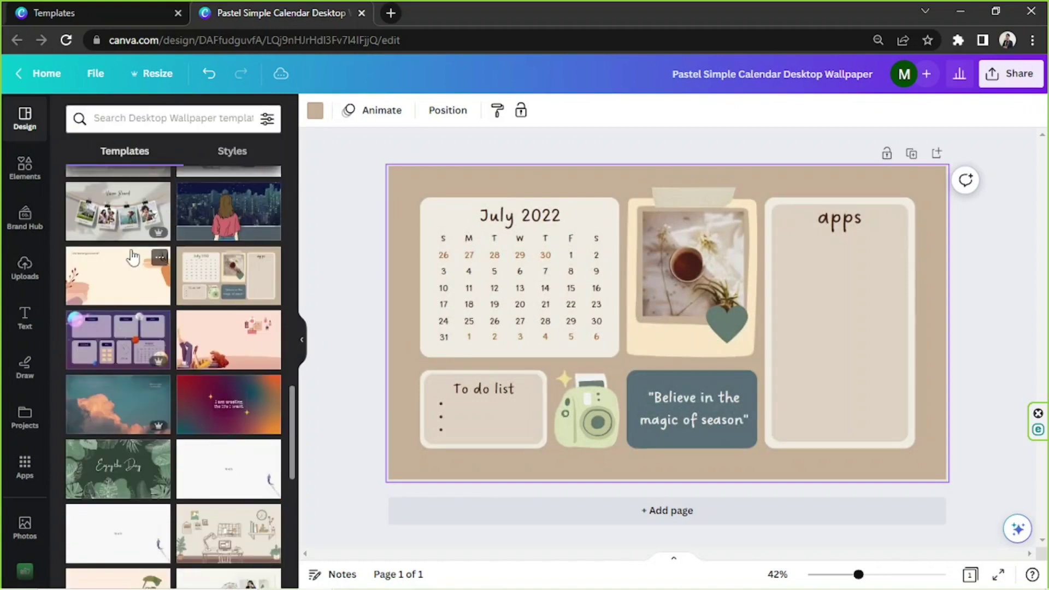
pyautogui.scroll(-2, 133, 257)
pyautogui.scroll(-4, 133, 260)
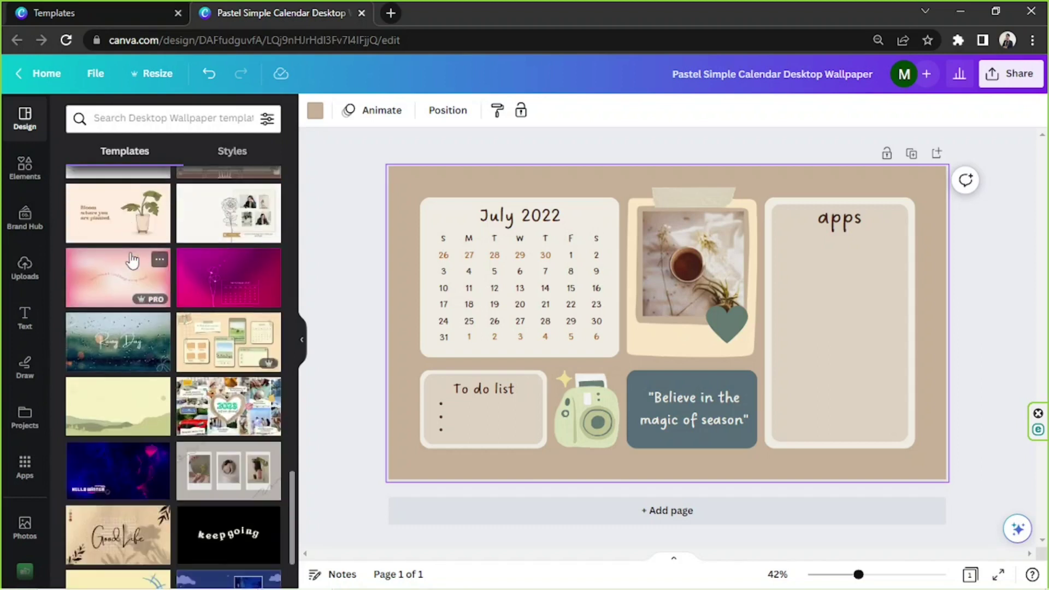
pyautogui.scroll(-6, 133, 260)
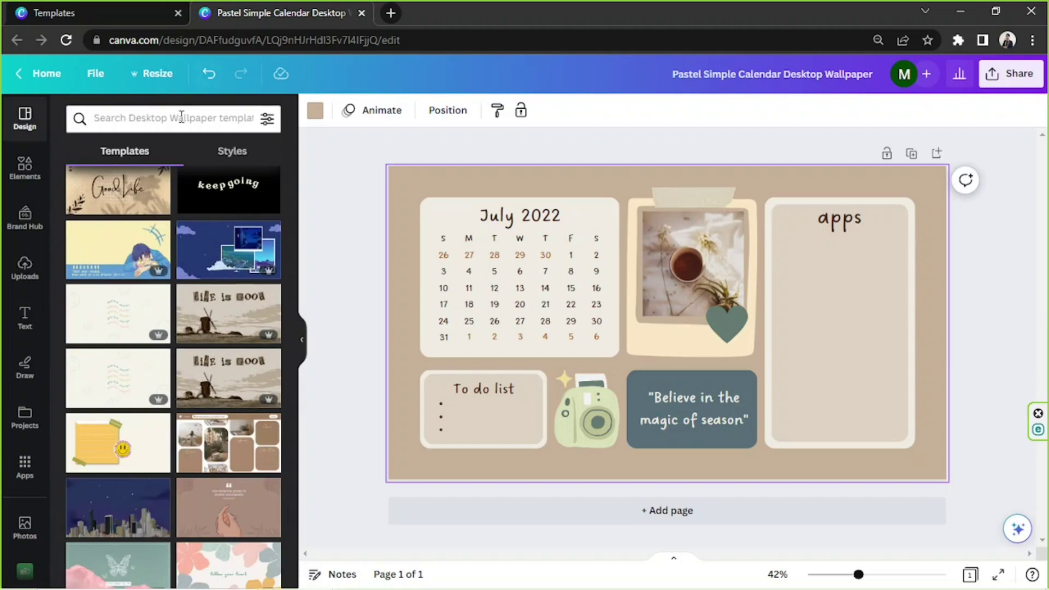
# Select the page background to bring up its colour choices.
pyautogui.click(137, 117)
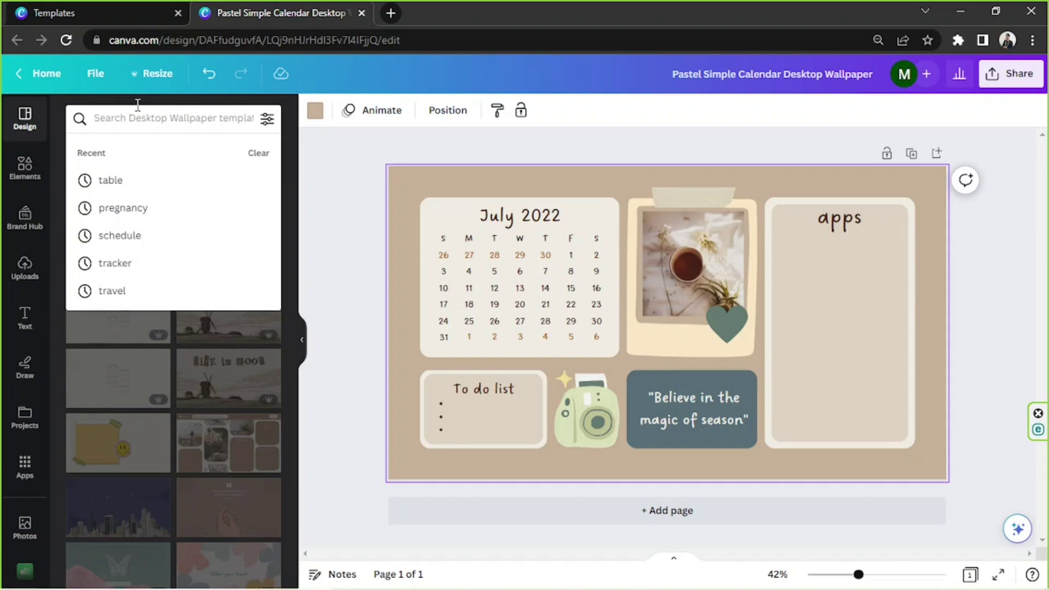
pyautogui.click(323, 302)
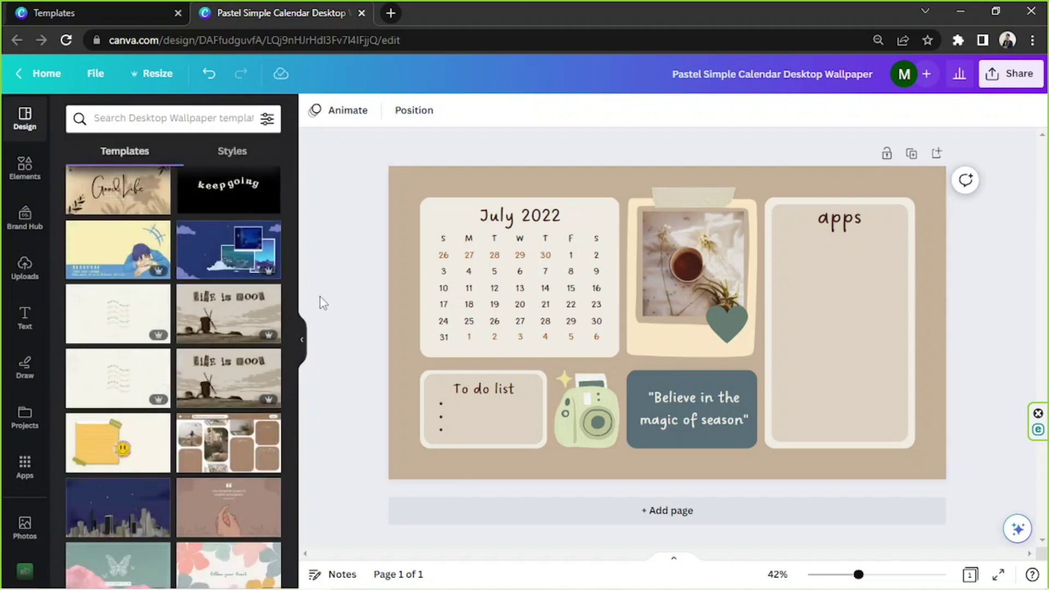
pyautogui.click(419, 197)
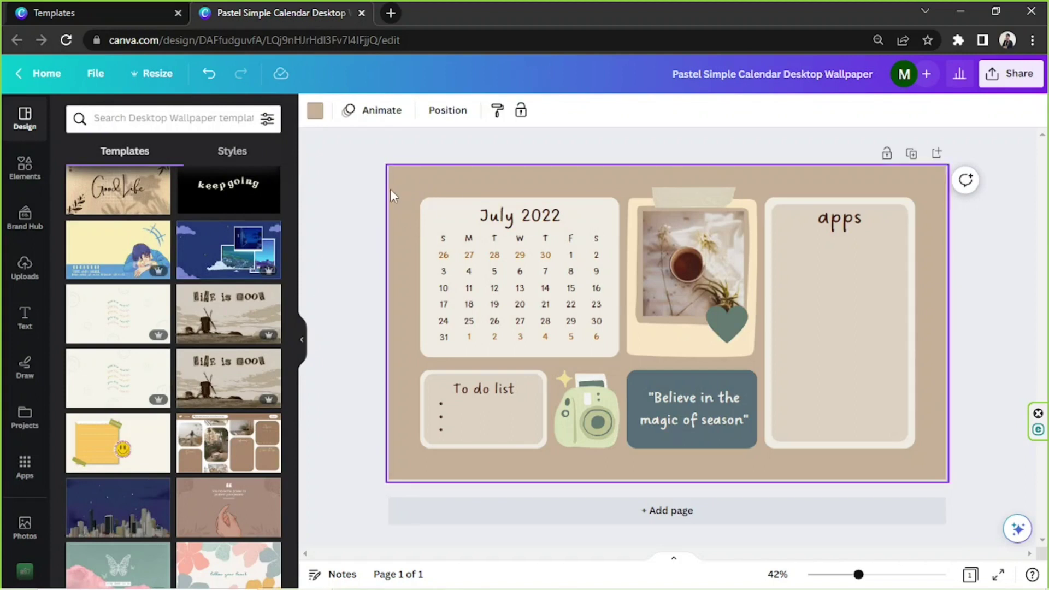
pyautogui.click(315, 110)
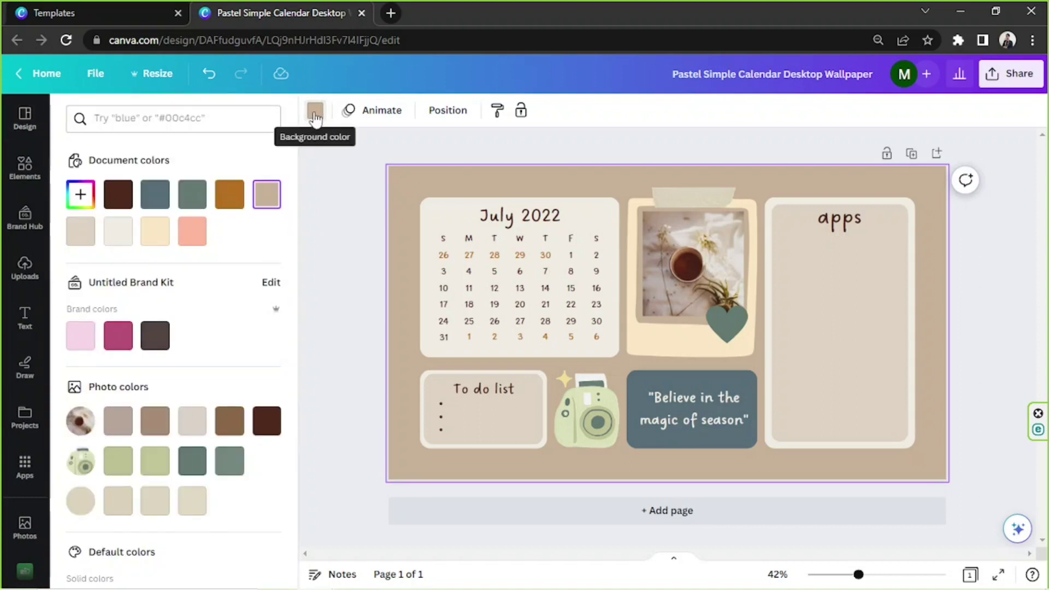
# After trying green and a yellow-pink gradient, set the background to the mint-blue gradient.
pyautogui.click(359, 196)
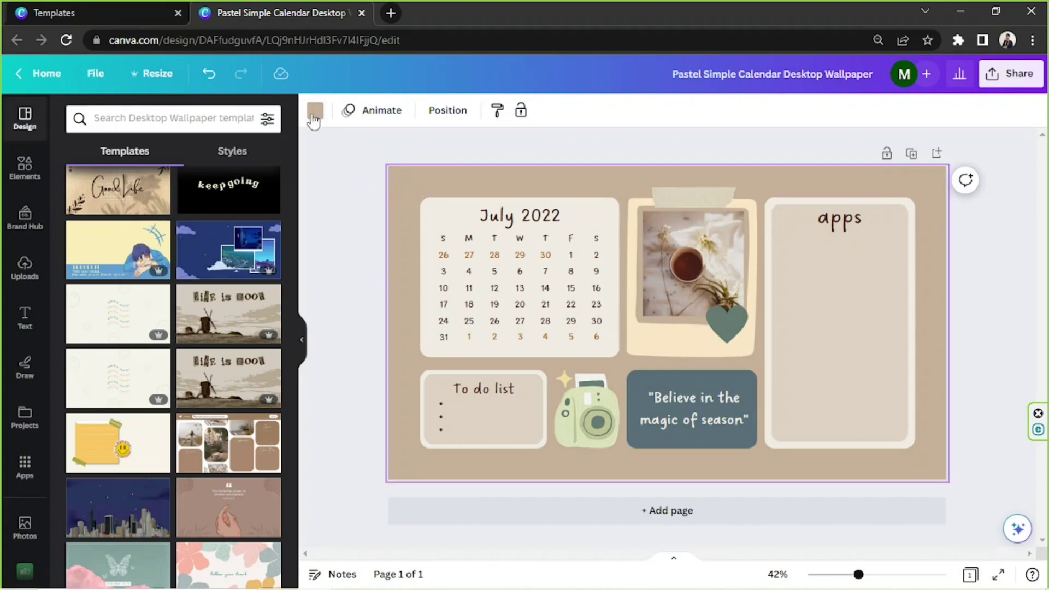
pyautogui.click(358, 175)
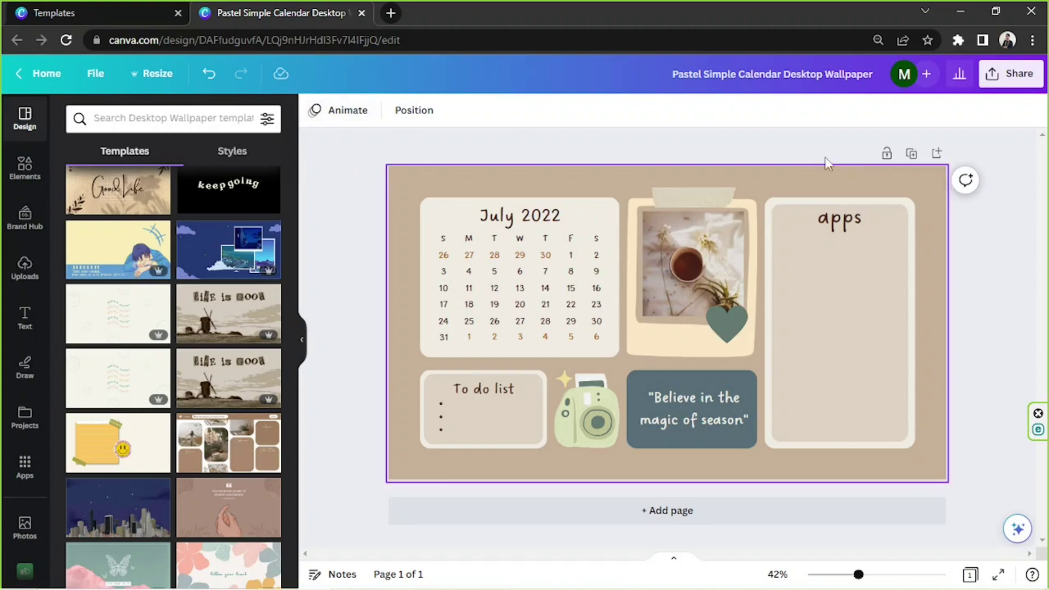
pyautogui.click(399, 197)
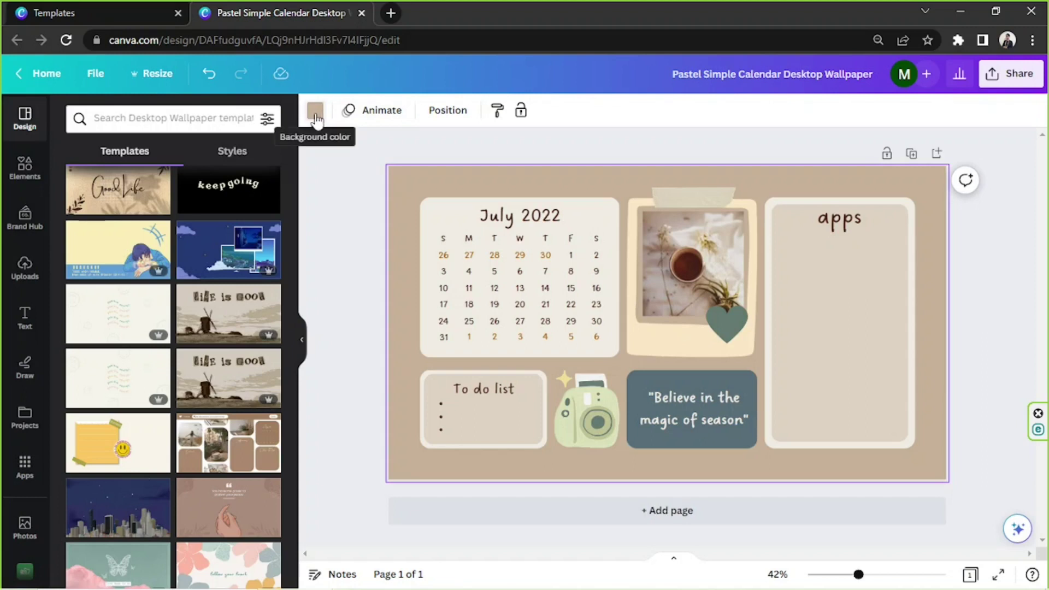
pyautogui.click(315, 112)
pyautogui.scroll(-4, 164, 300)
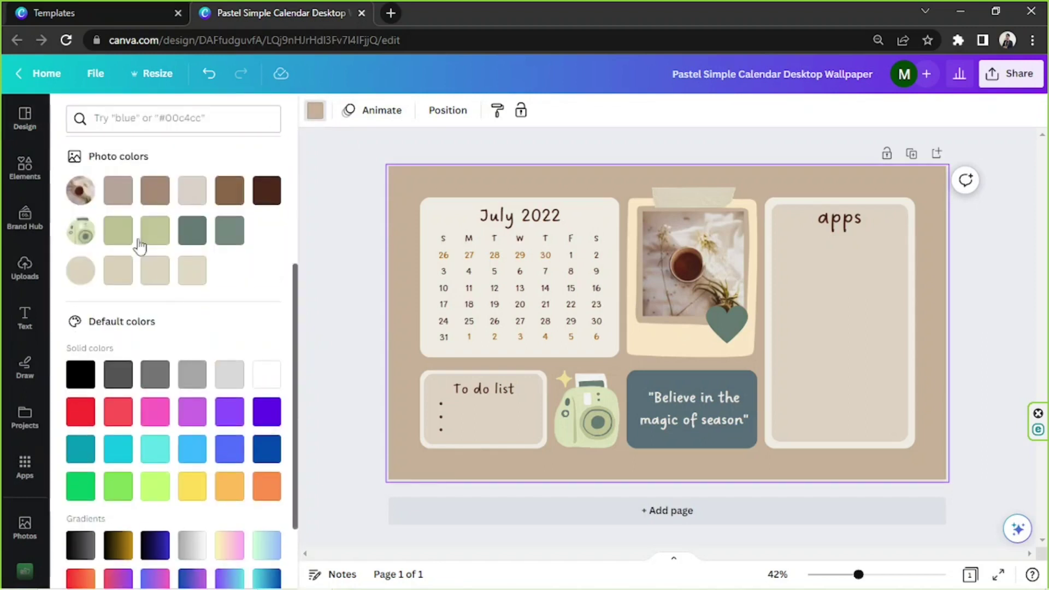
pyautogui.click(118, 230)
pyautogui.scroll(-2, 182, 322)
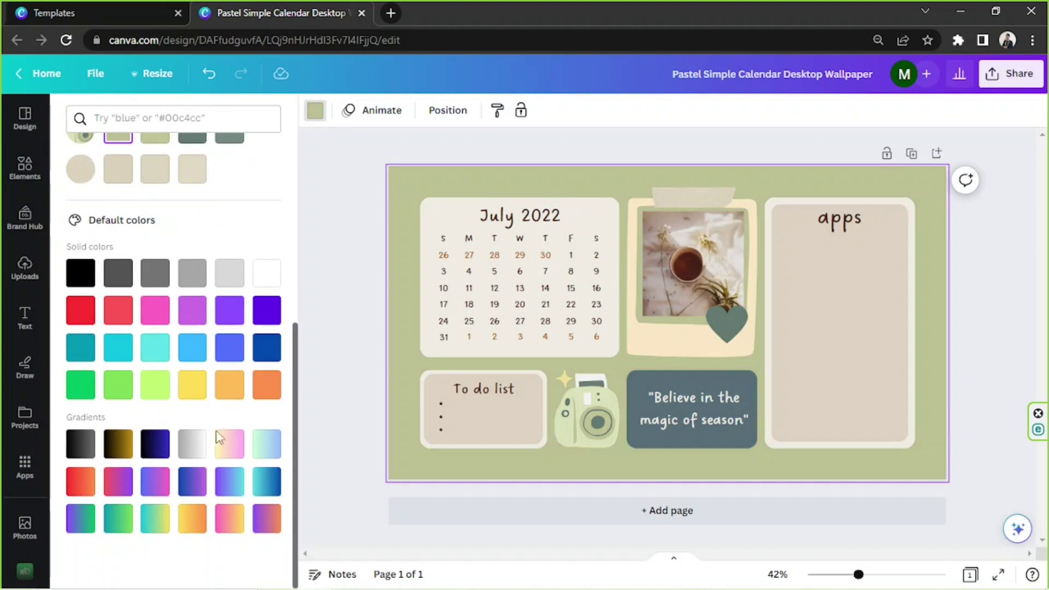
pyautogui.click(228, 452)
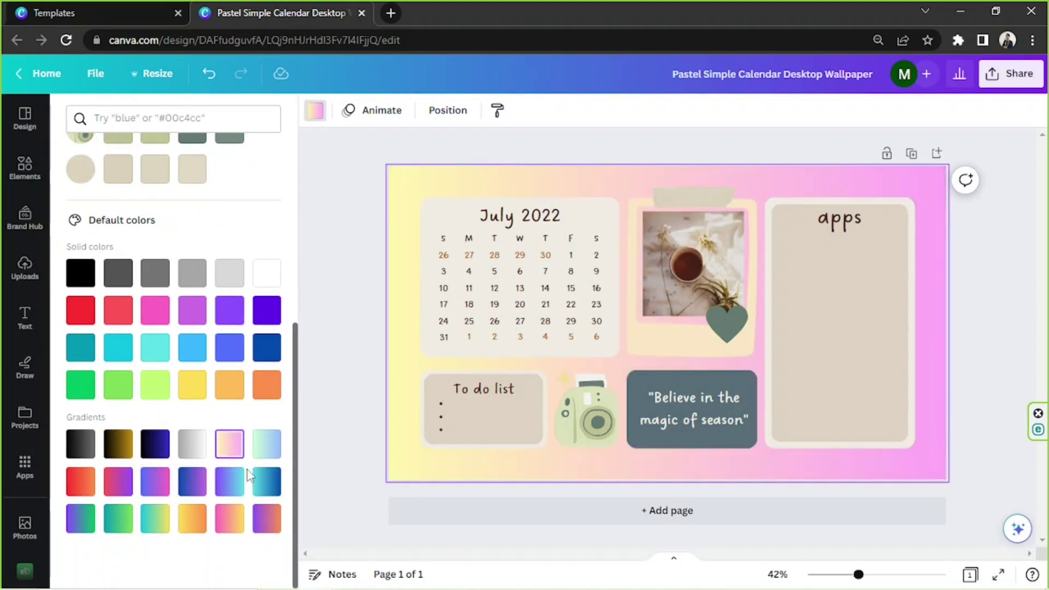
pyautogui.click(270, 457)
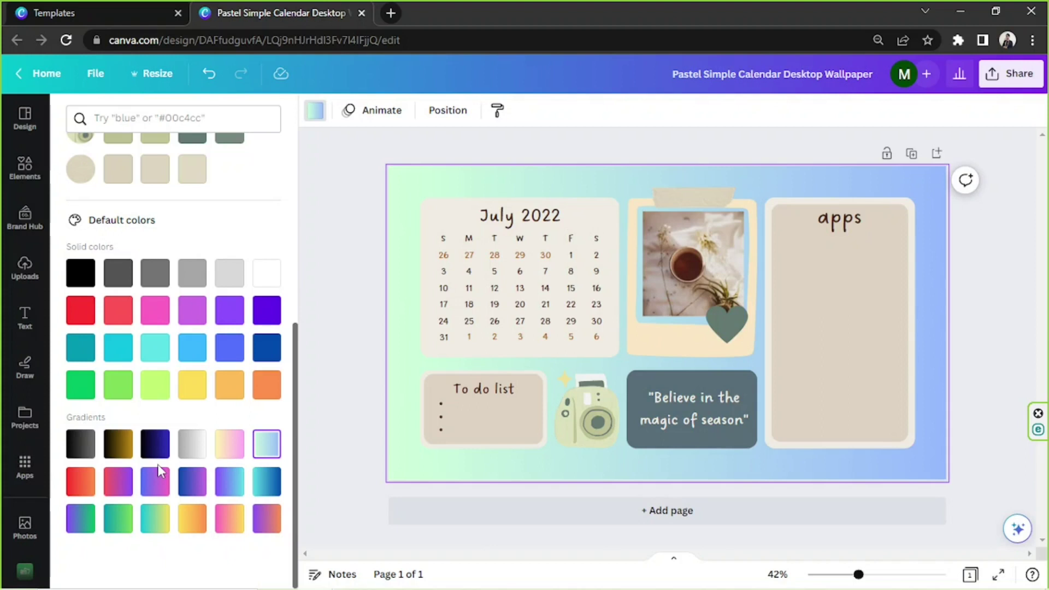
pyautogui.scroll(6, 159, 464)
# Create a custom gradient running from blue to mint green.
pyautogui.click(81, 196)
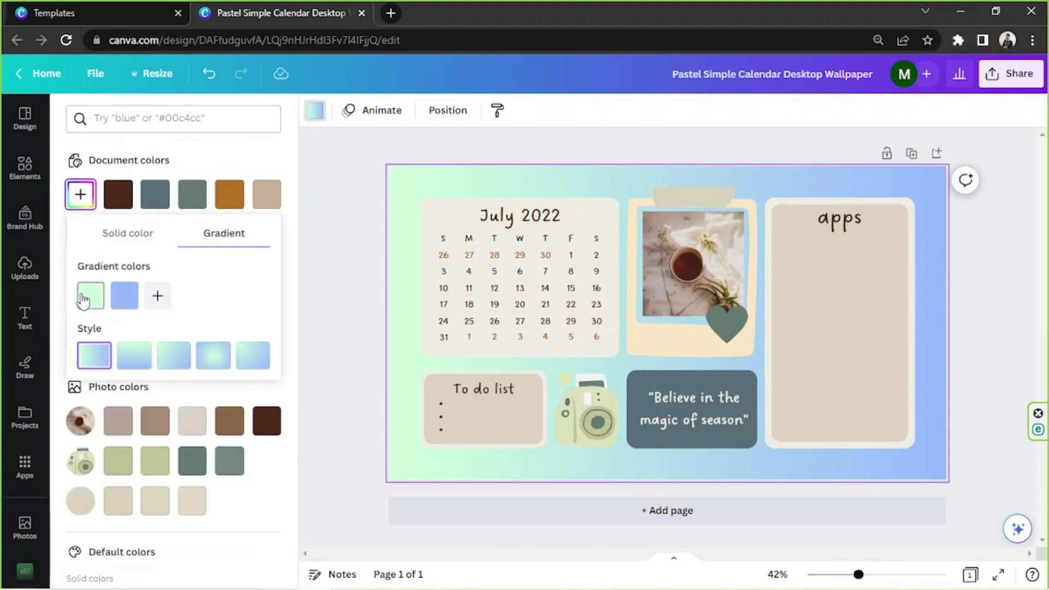
pyautogui.click(83, 300)
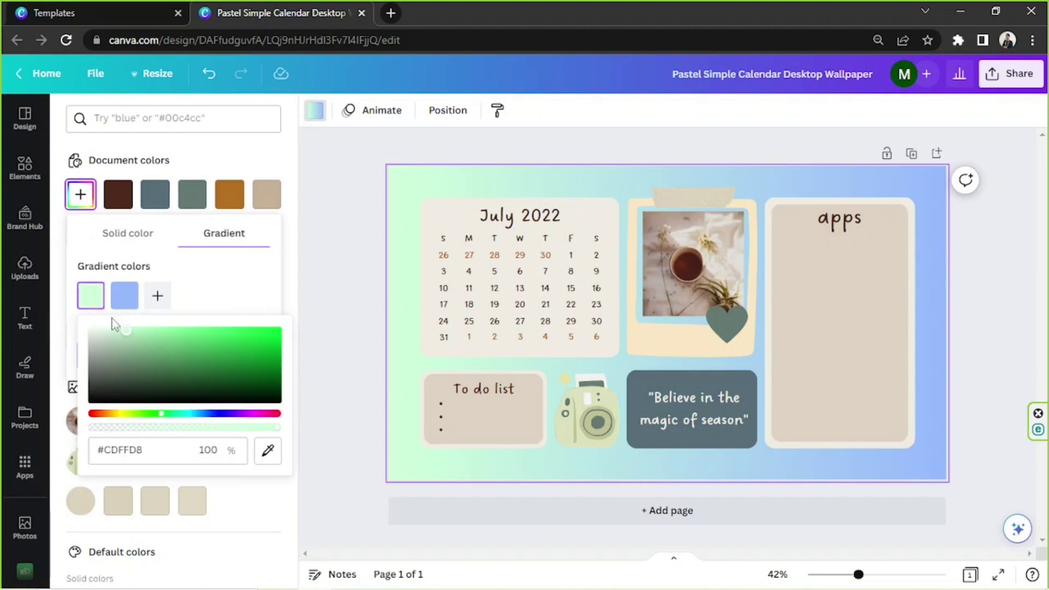
pyautogui.click(138, 346)
pyautogui.moveTo(160, 375); pyautogui.dragTo(197, 356)
pyautogui.click(223, 336)
pyautogui.click(219, 413)
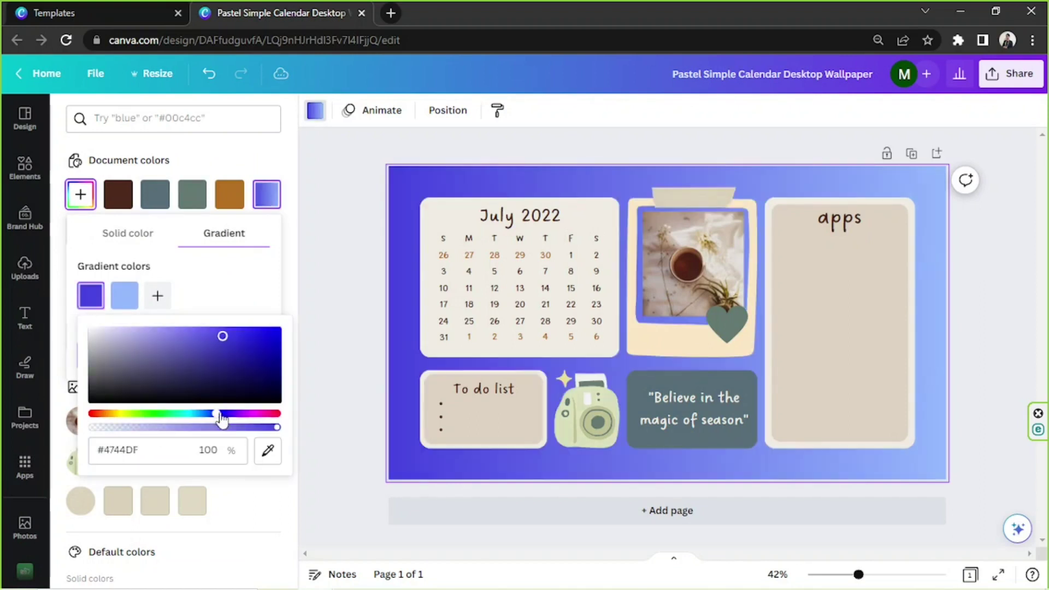
pyautogui.click(124, 296)
pyautogui.click(210, 416)
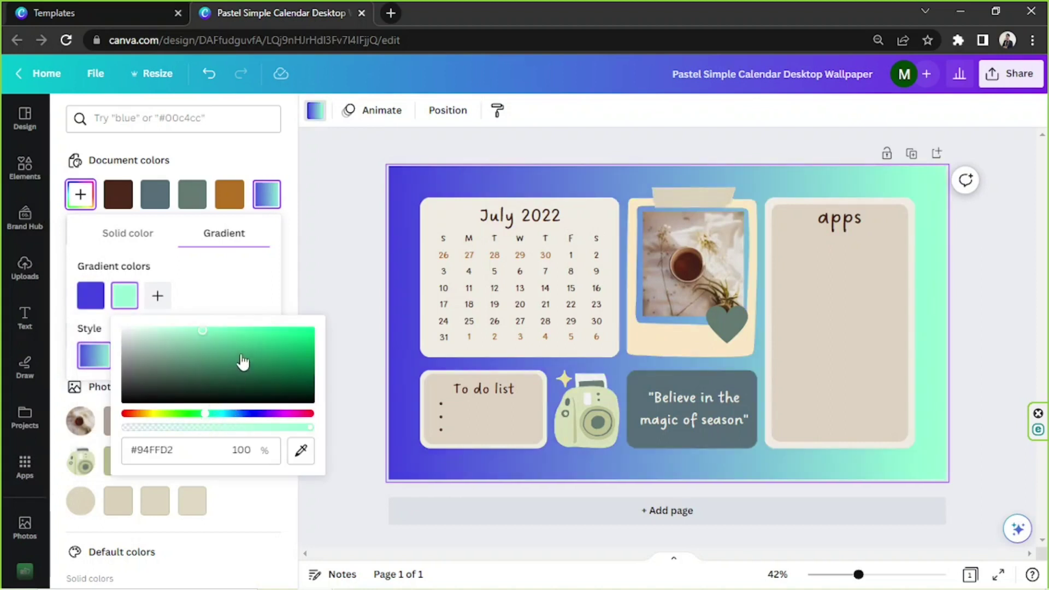
pyautogui.click(283, 290)
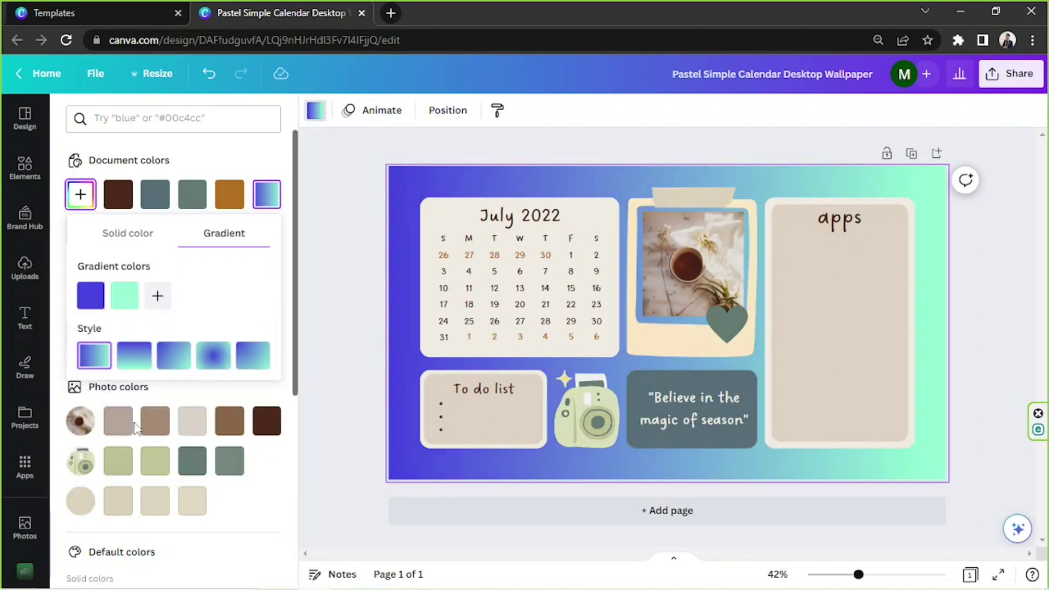
# Try beige shades, then settle on a solid greyish taupe from the photo colours.
pyautogui.click(118, 429)
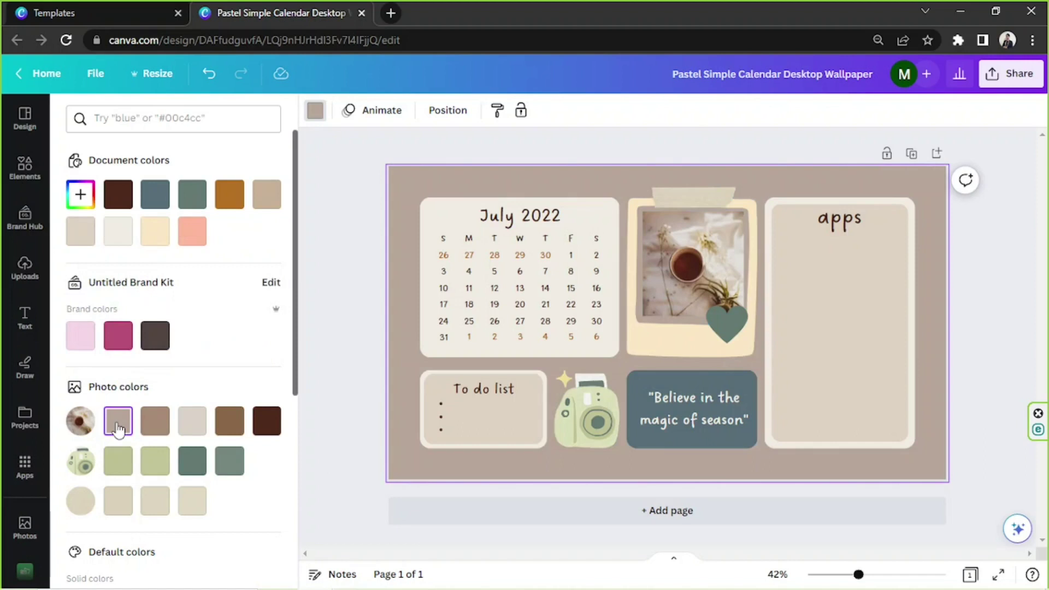
pyautogui.click(119, 502)
pyautogui.click(155, 511)
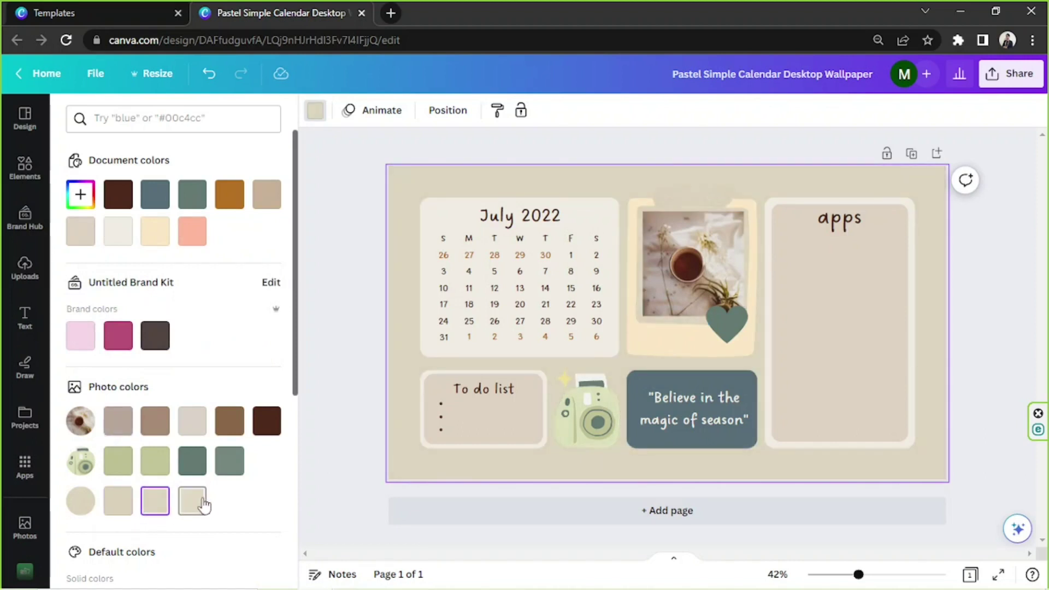
pyautogui.click(155, 421)
pyautogui.click(113, 422)
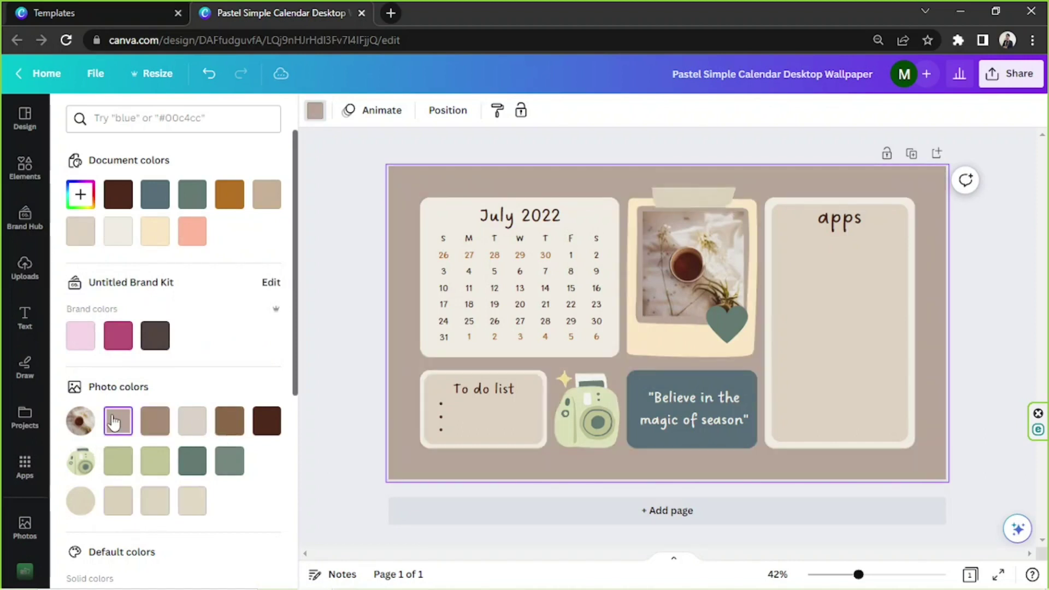
pyautogui.click(323, 332)
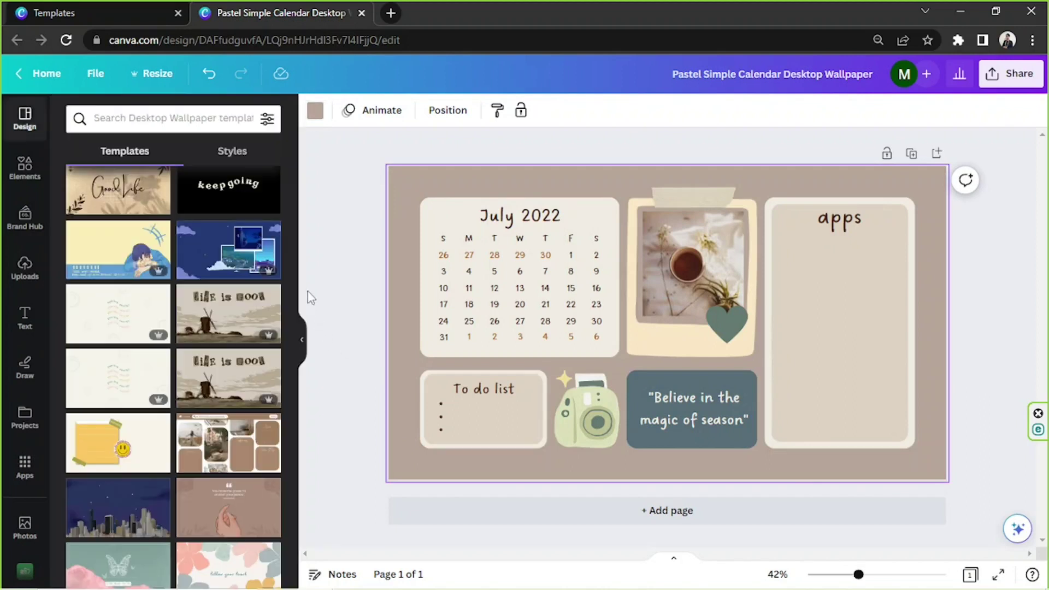
# Search Elements for 'background' and compare the graphics and photo results.
pyautogui.click(24, 168)
pyautogui.click(135, 124)
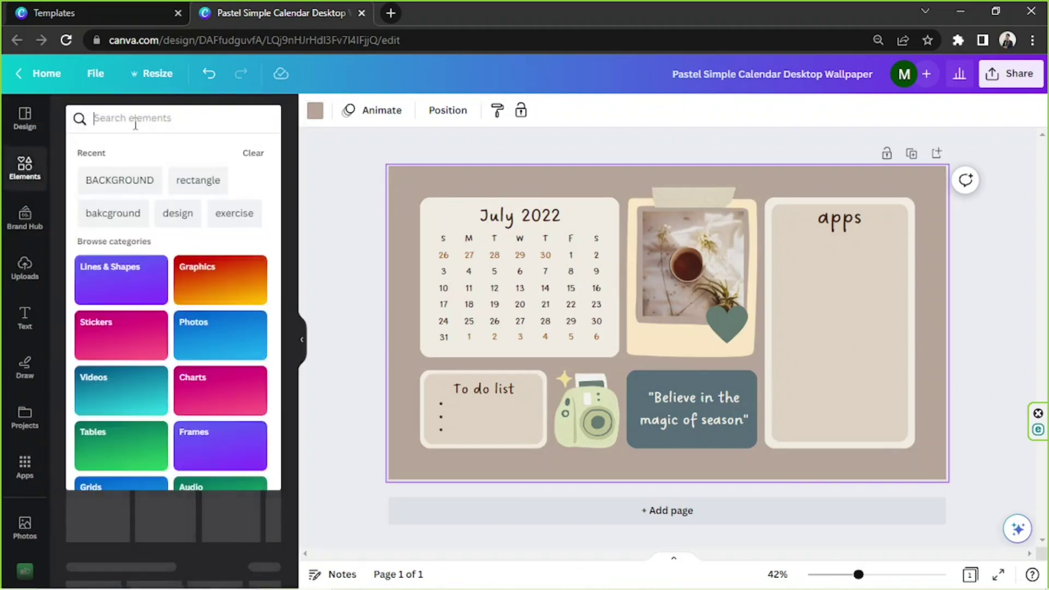
pyautogui.write('background')
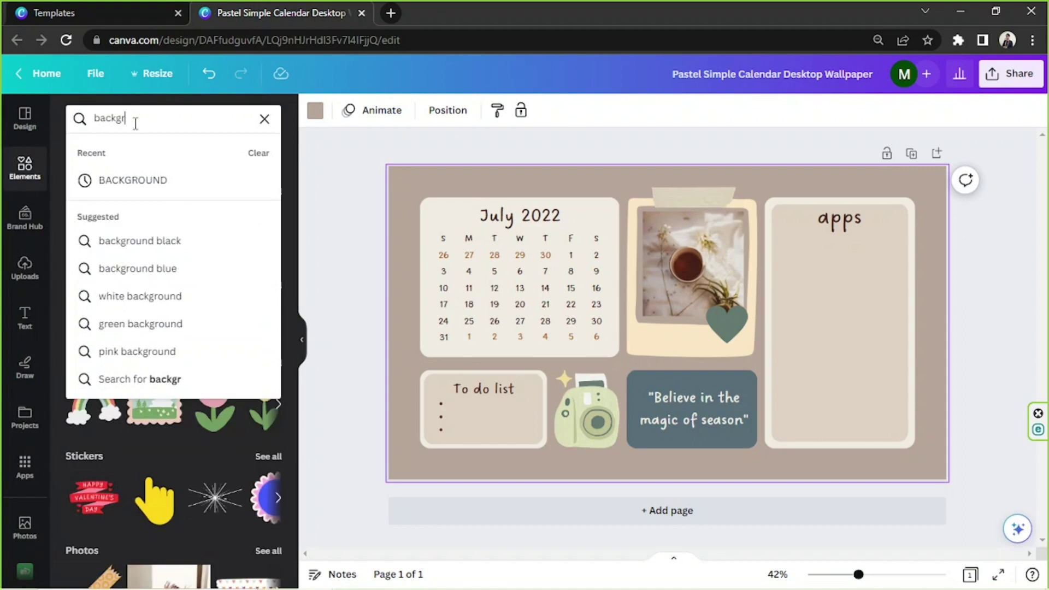
pyautogui.press('Return')
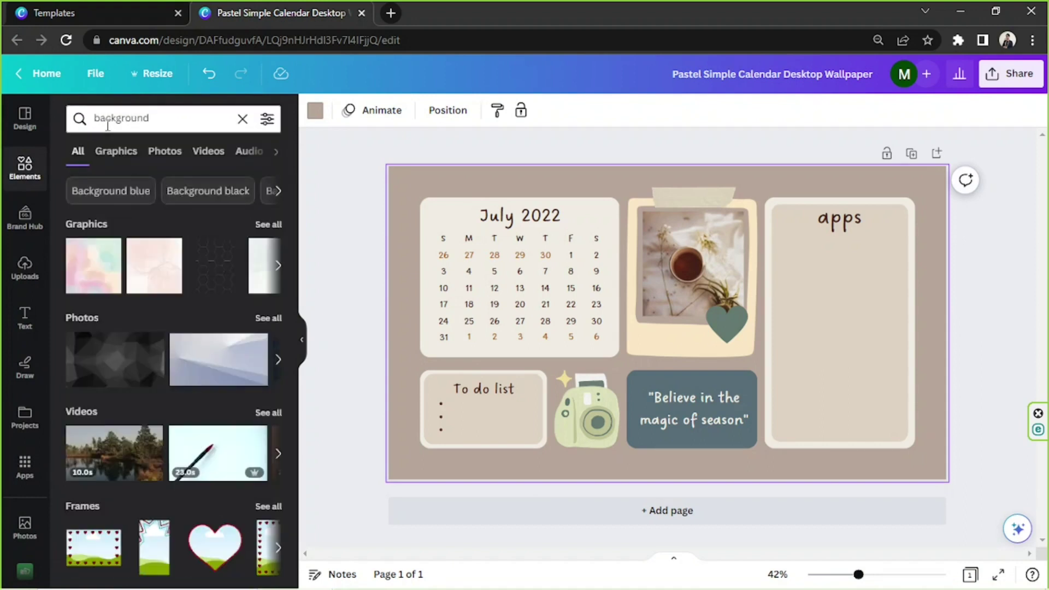
pyautogui.click(121, 157)
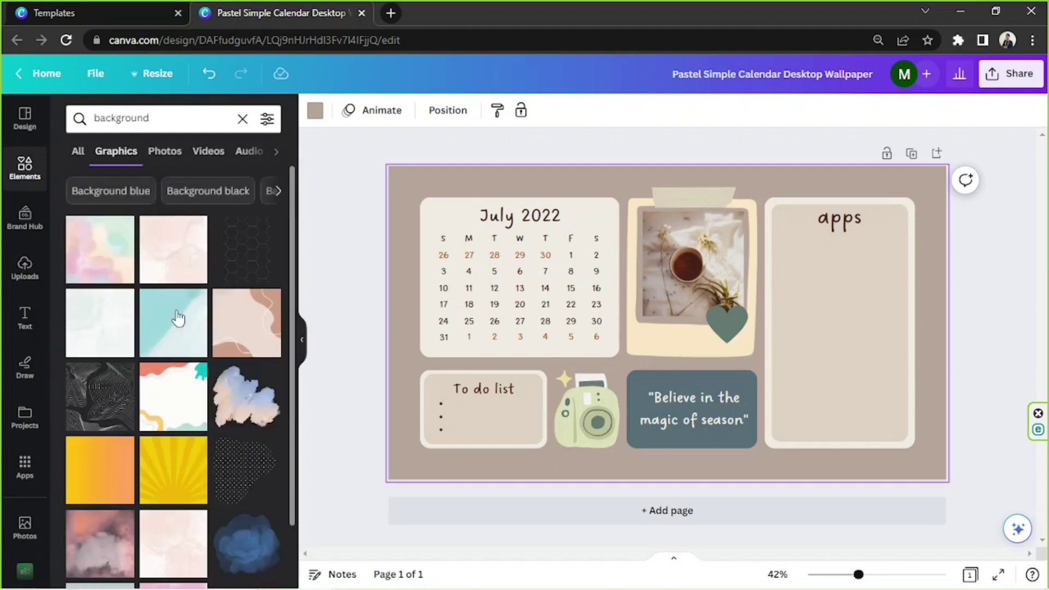
pyautogui.click(164, 155)
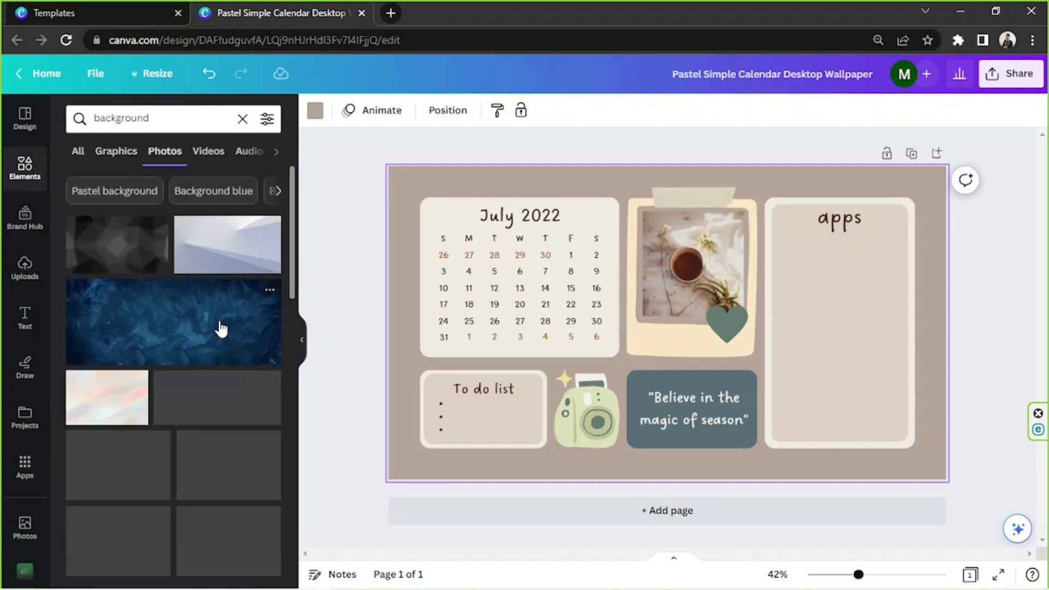
pyautogui.scroll(-10, 222, 328)
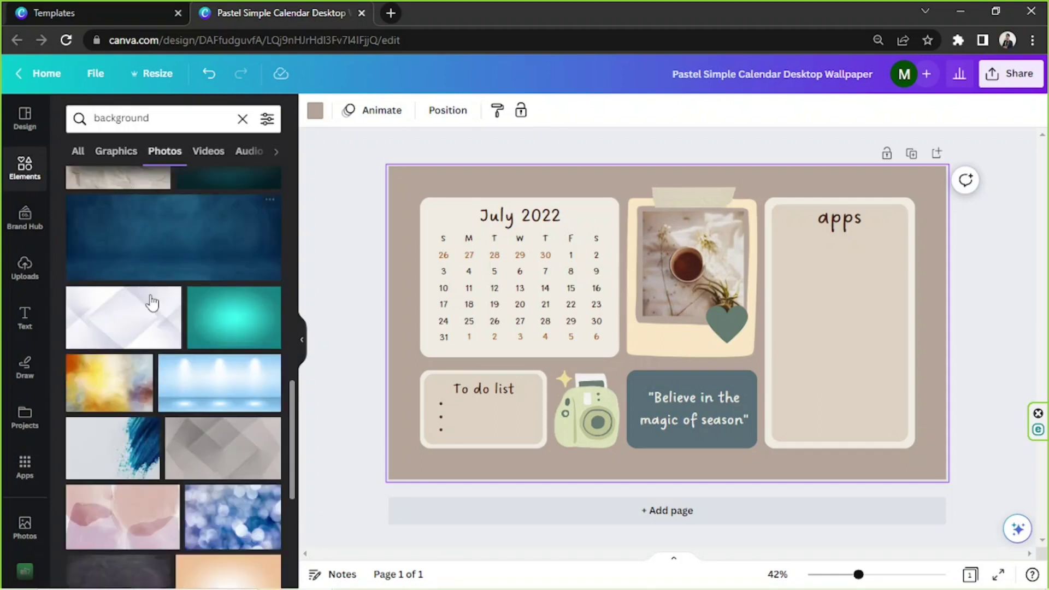
pyautogui.scroll(-3, 153, 302)
# Add the light-blue leaf pattern graphic to the page.
pyautogui.click(116, 151)
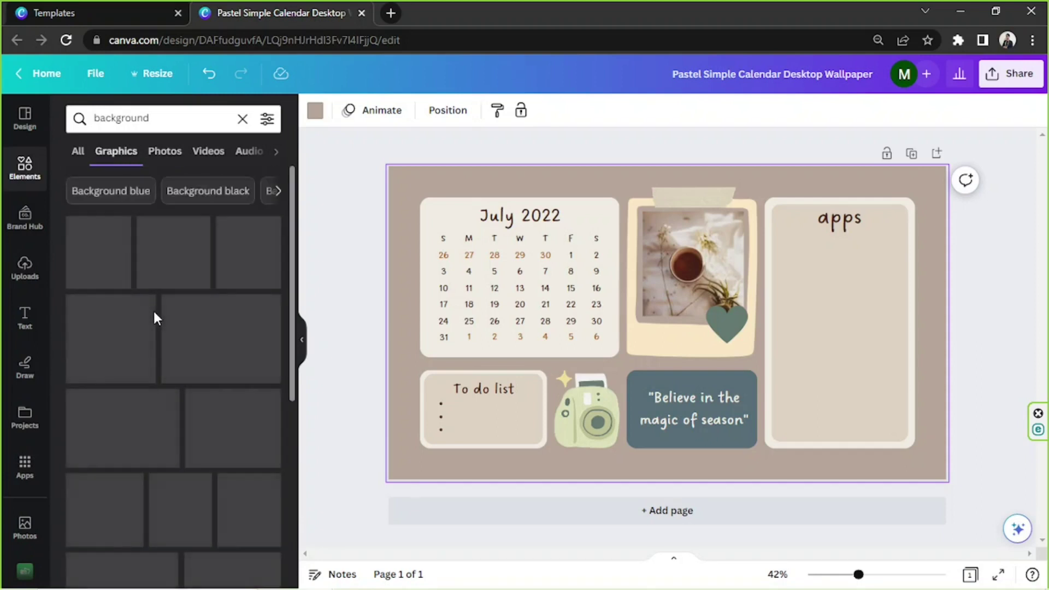
pyautogui.scroll(-5, 155, 319)
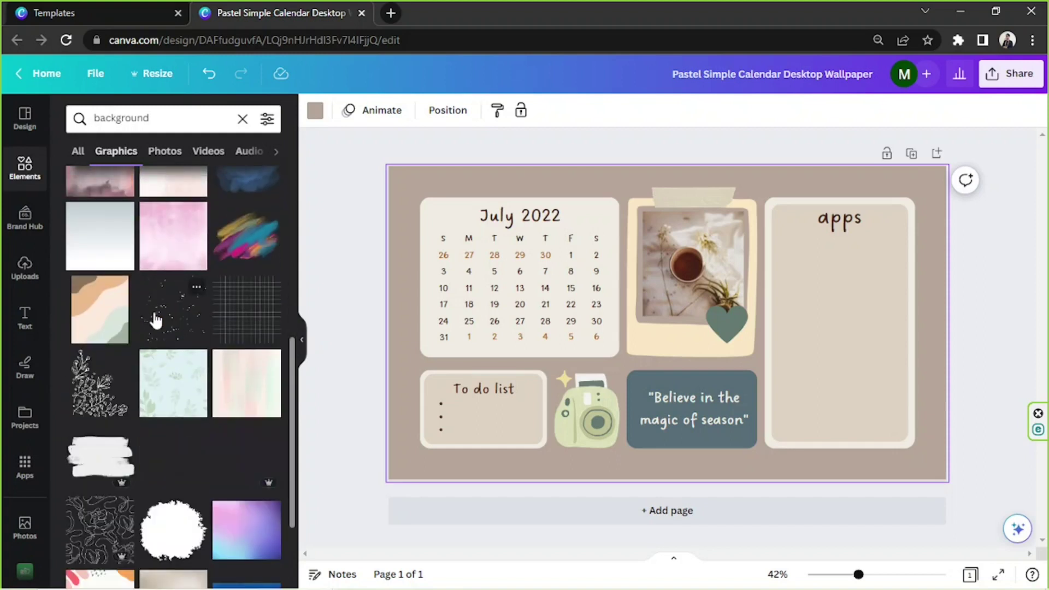
pyautogui.scroll(-1, 156, 319)
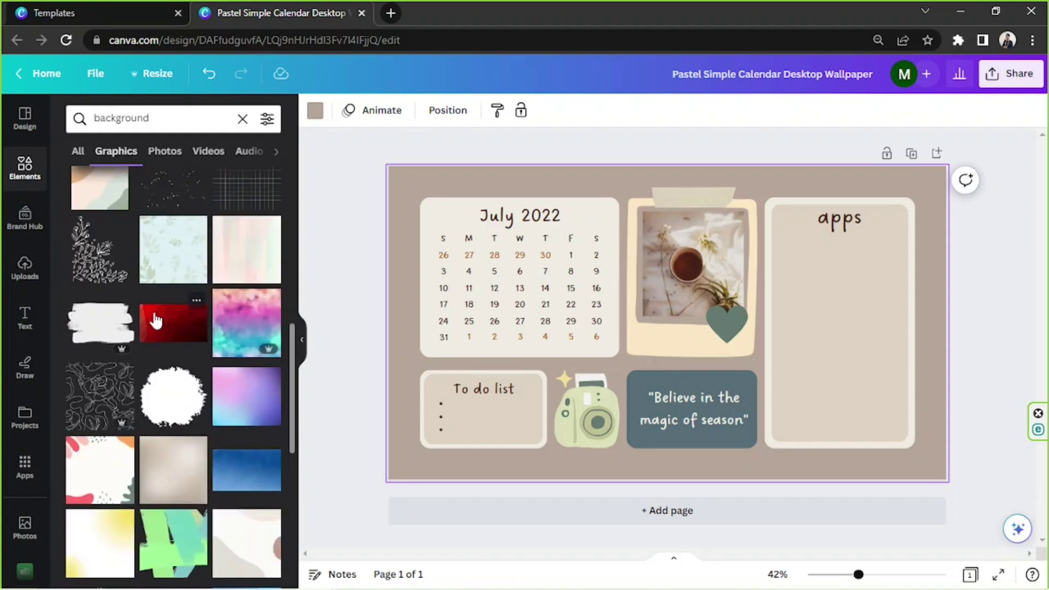
pyautogui.scroll(2, 155, 319)
pyautogui.click(157, 300)
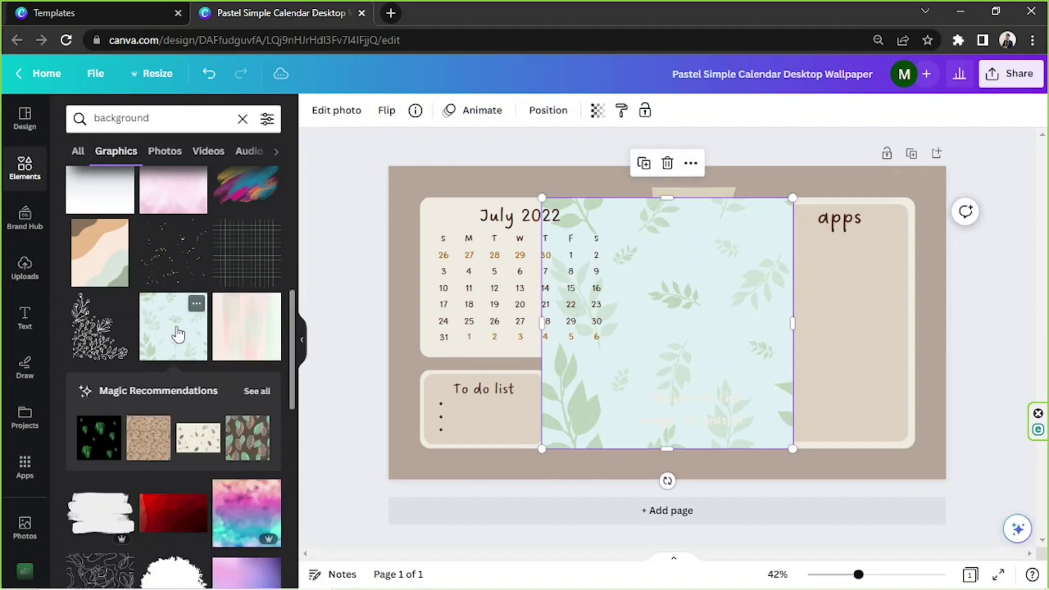
# Use Replace background to turn the leaf graphic into the page background.
pyautogui.rightClick(716, 295)
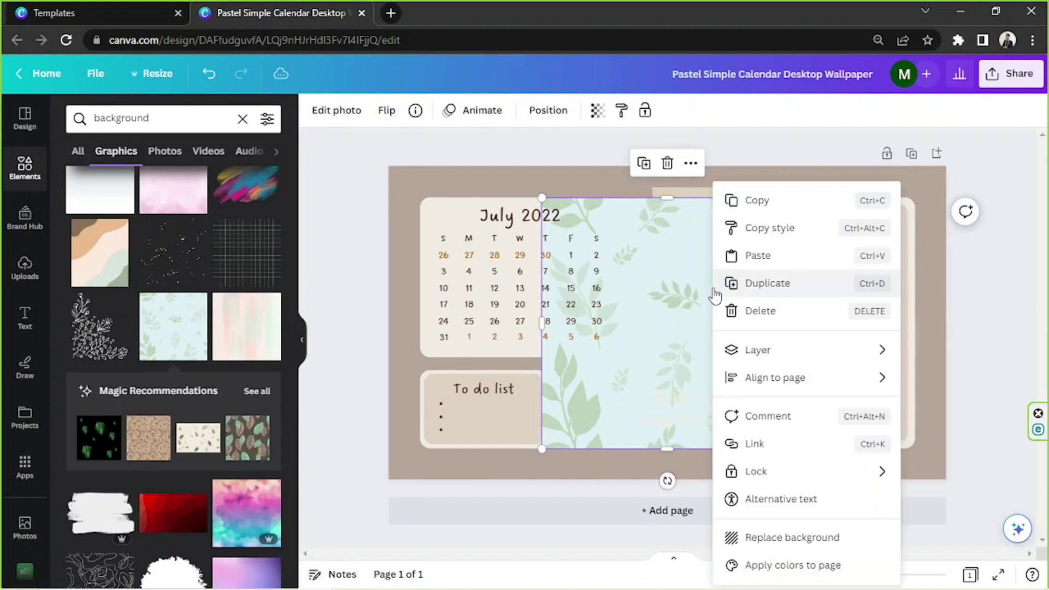
pyautogui.click(763, 541)
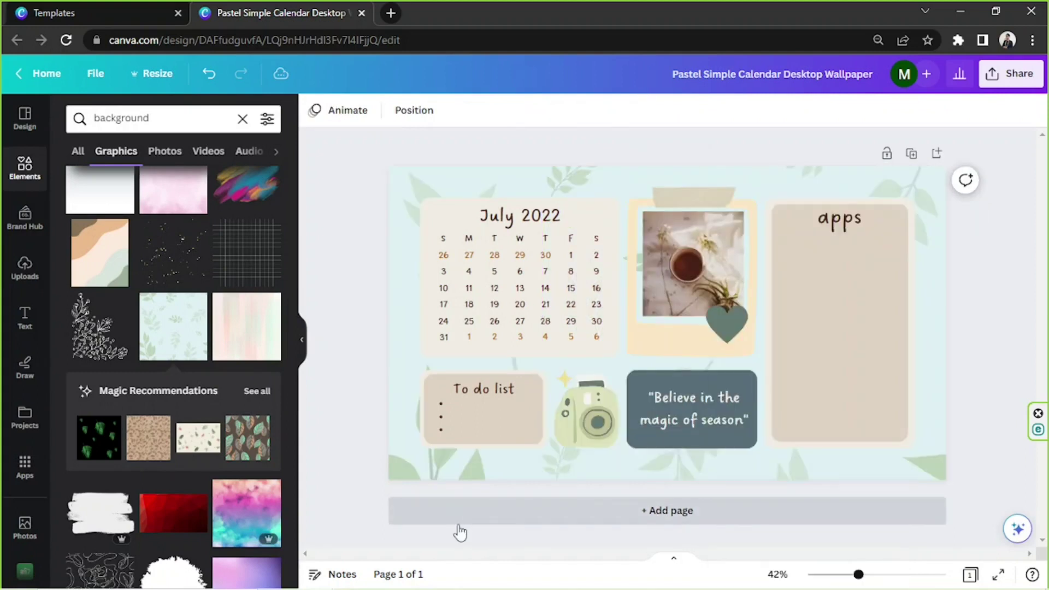
pyautogui.scroll(-3, 241, 363)
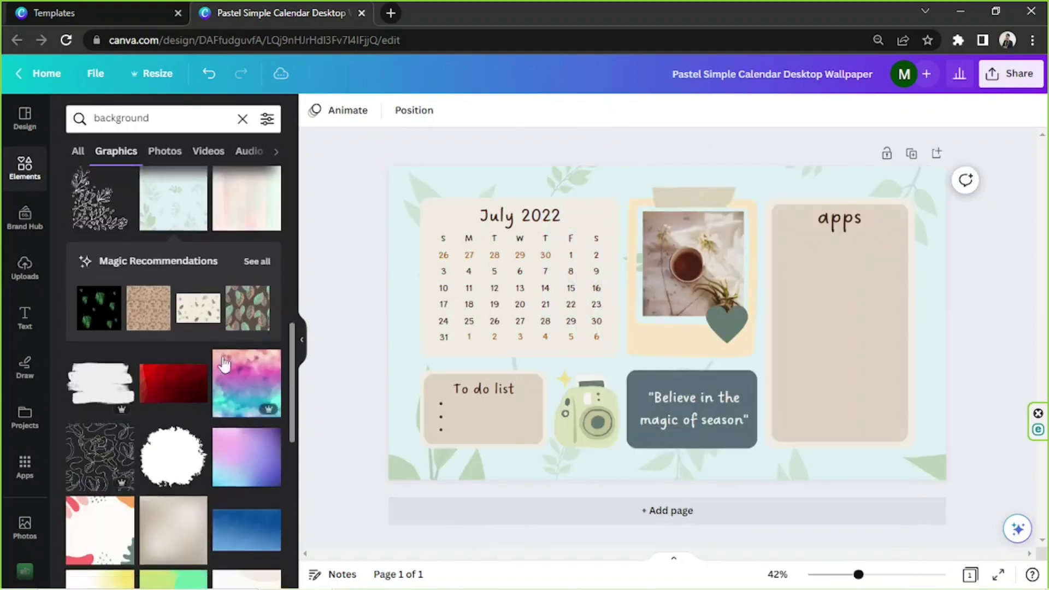
pyautogui.scroll(-2, 225, 364)
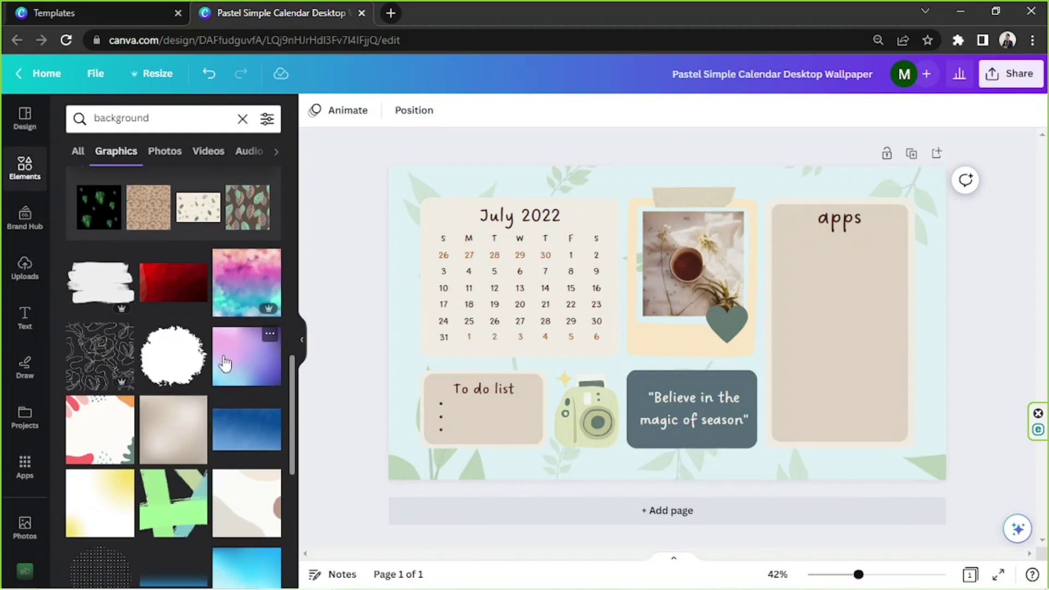
pyautogui.scroll(-6, 229, 361)
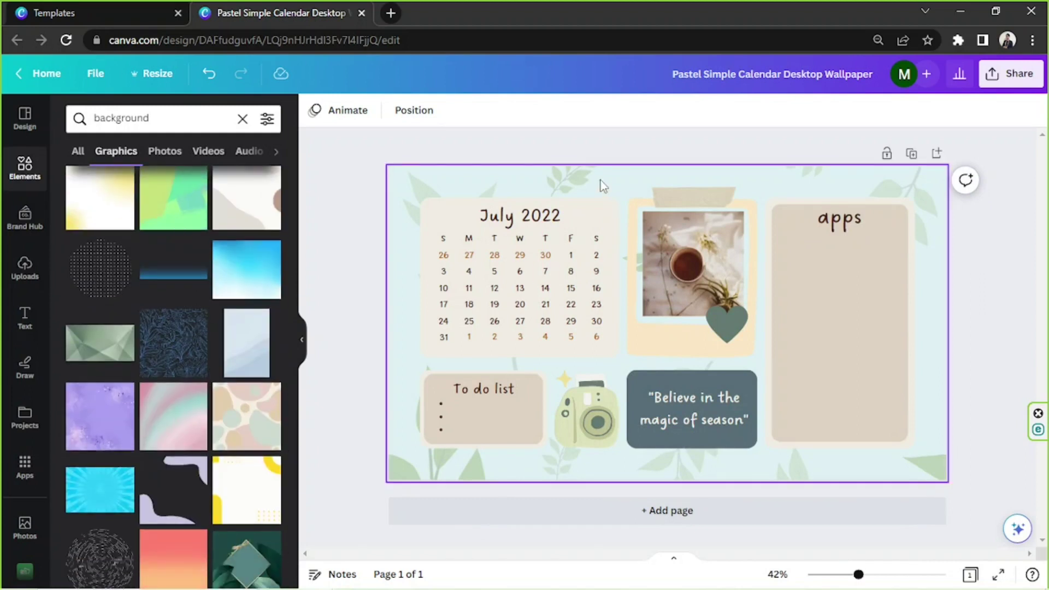
# Marquee-select all the page elements, then clear the selection.
pyautogui.moveTo(352, 145); pyautogui.dragTo(961, 424)
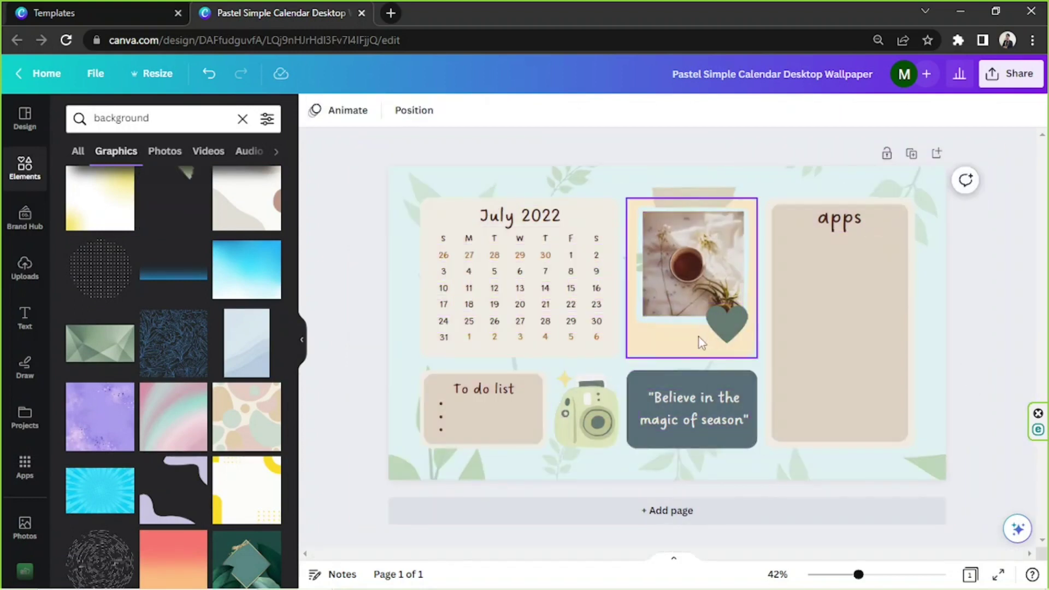
pyautogui.scroll(-2, 263, 310)
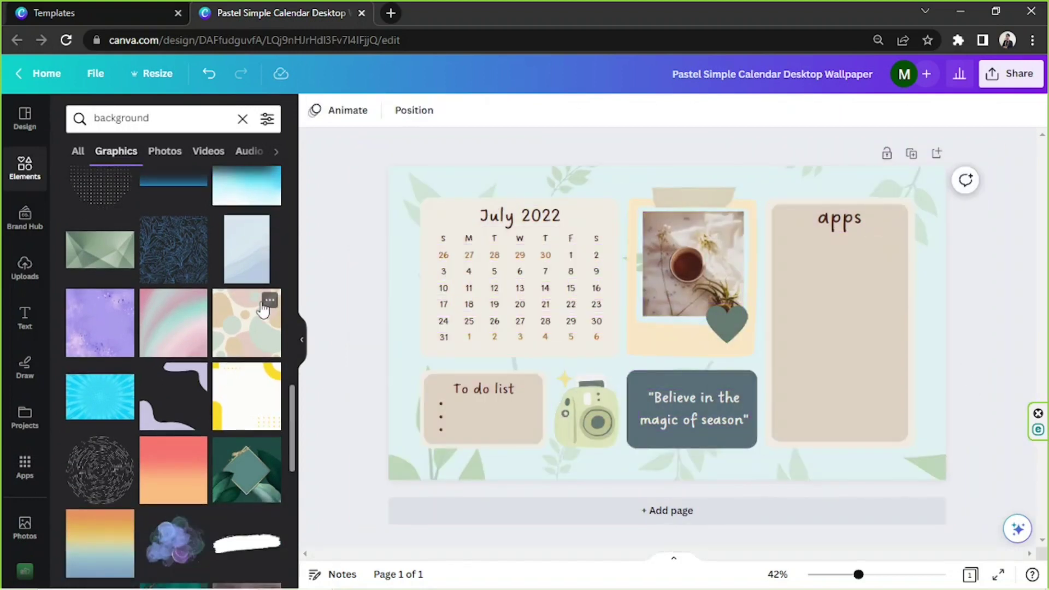
pyautogui.moveTo(375, 175); pyautogui.dragTo(929, 317)
pyautogui.click(978, 276)
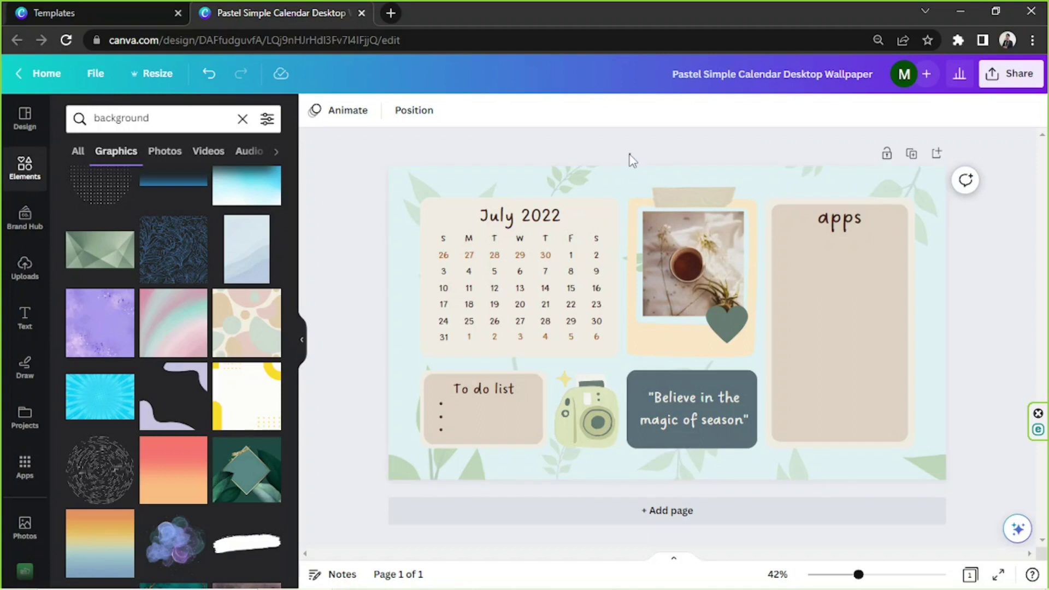
# Select the photo card, quote box and apps panel, and resize them down to the top-left corner.
pyautogui.moveTo(653, 185); pyautogui.dragTo(633, 151)
pyautogui.moveTo(633, 153)
pyautogui.mouseDown()
pyautogui.moveTo(663, 189)
pyautogui.moveTo(641, 163)
pyautogui.mouseUp()
pyautogui.moveTo(643, 164); pyautogui.dragTo(918, 446)
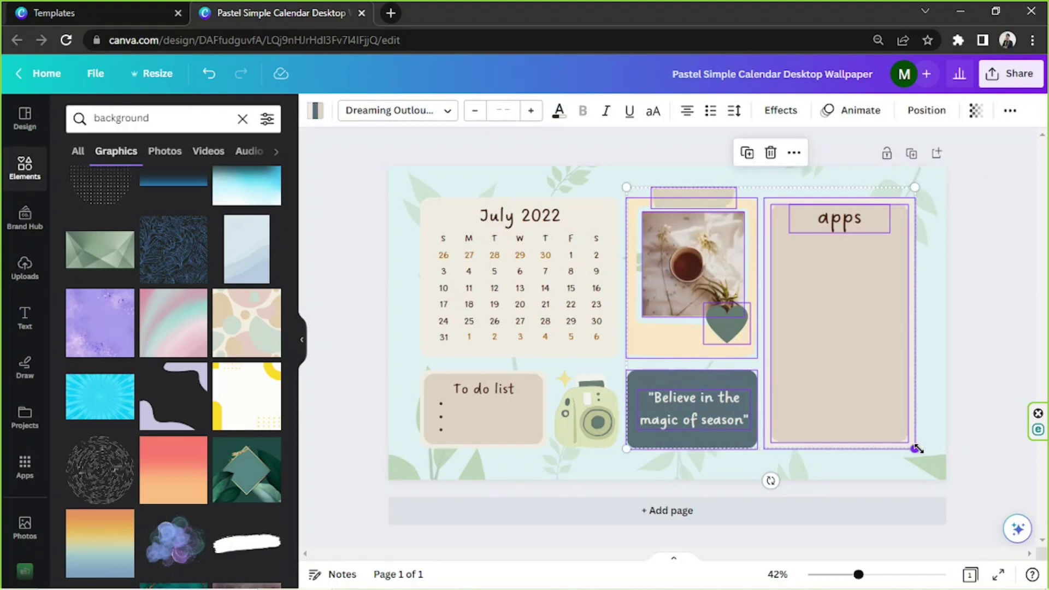
pyautogui.moveTo(885, 424); pyautogui.dragTo(451, 194)
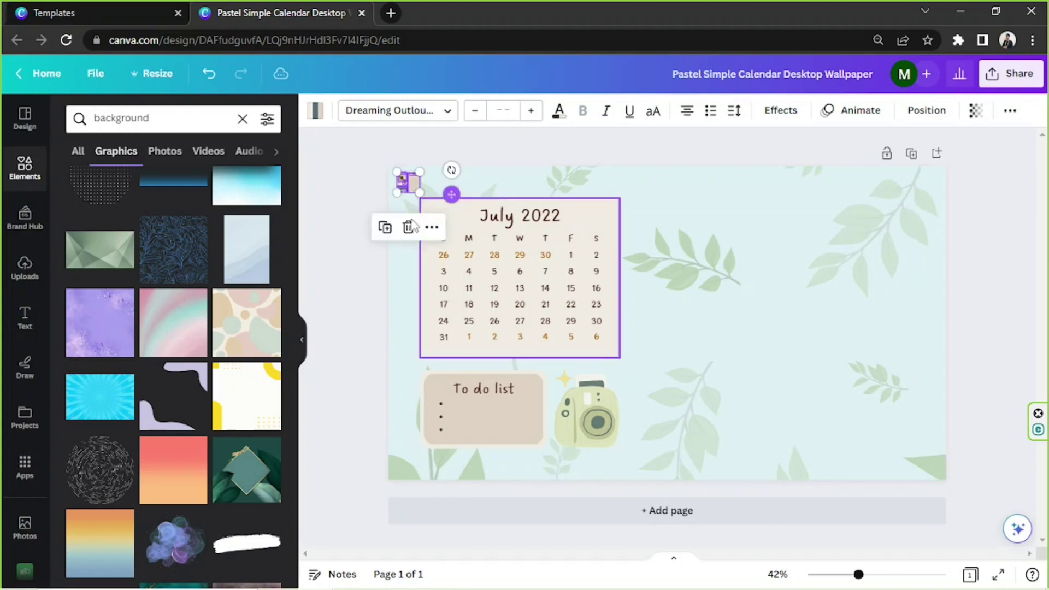
# Shrink the to-do list and camera, then move the to-do list to the bottom-left corner.
pyautogui.click(356, 241)
pyautogui.moveTo(369, 398); pyautogui.dragTo(617, 459)
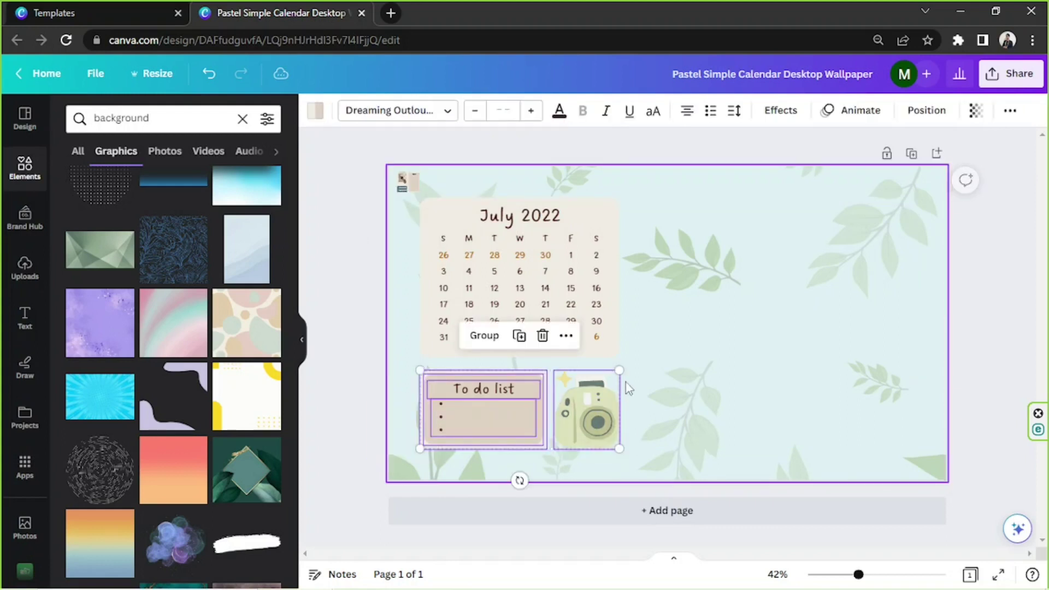
pyautogui.moveTo(619, 370); pyautogui.dragTo(507, 417)
pyautogui.click(512, 450)
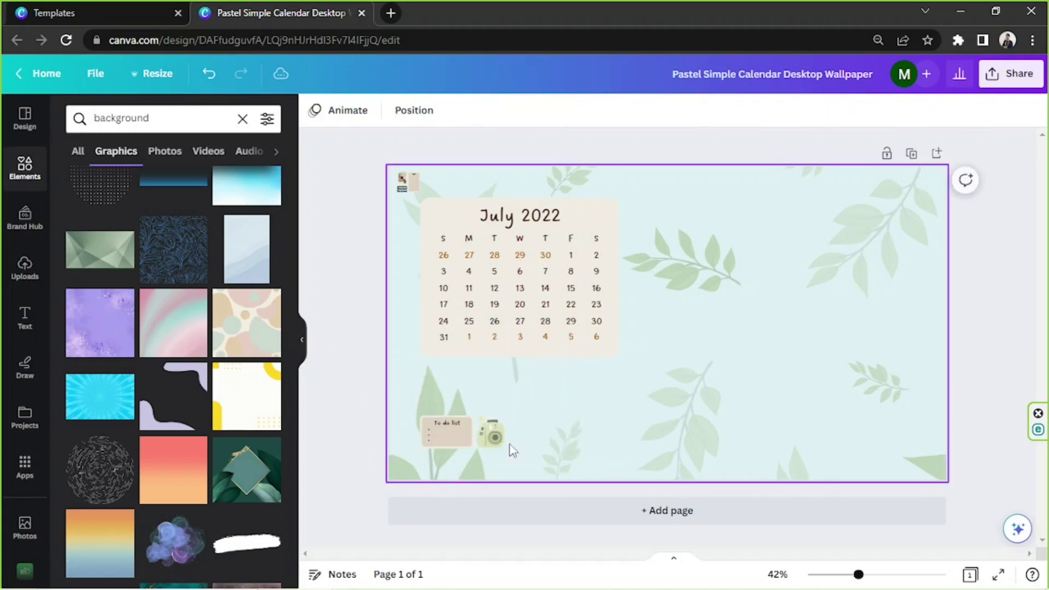
pyautogui.click(493, 442)
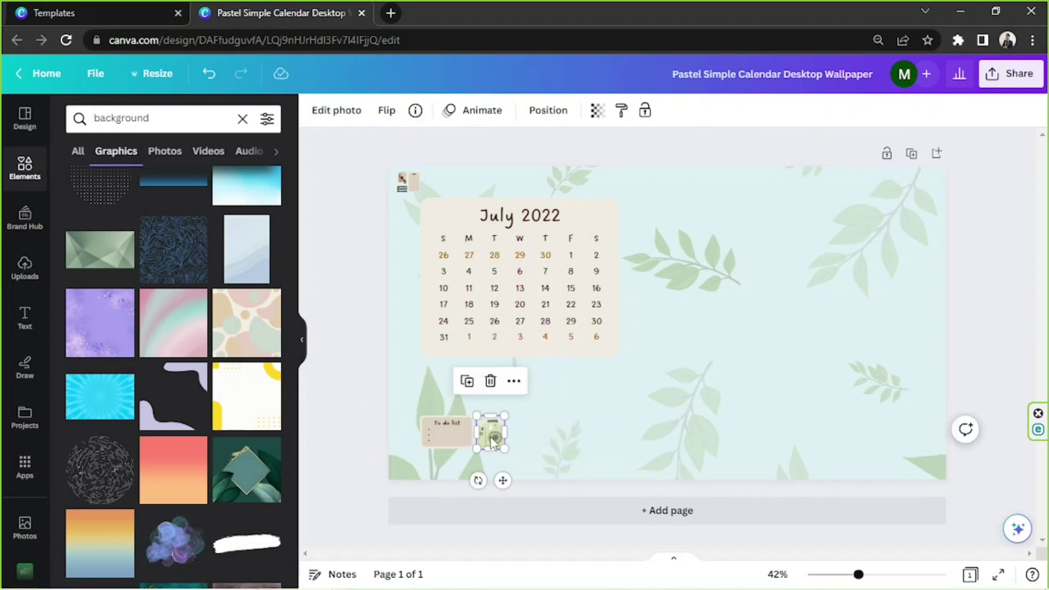
pyautogui.click(502, 451)
pyautogui.moveTo(370, 403); pyautogui.dragTo(419, 447)
pyautogui.click(399, 298)
# Move the whole July 2022 calendar to the page's top-right and enlarge it.
pyautogui.moveTo(379, 212); pyautogui.dragTo(625, 363)
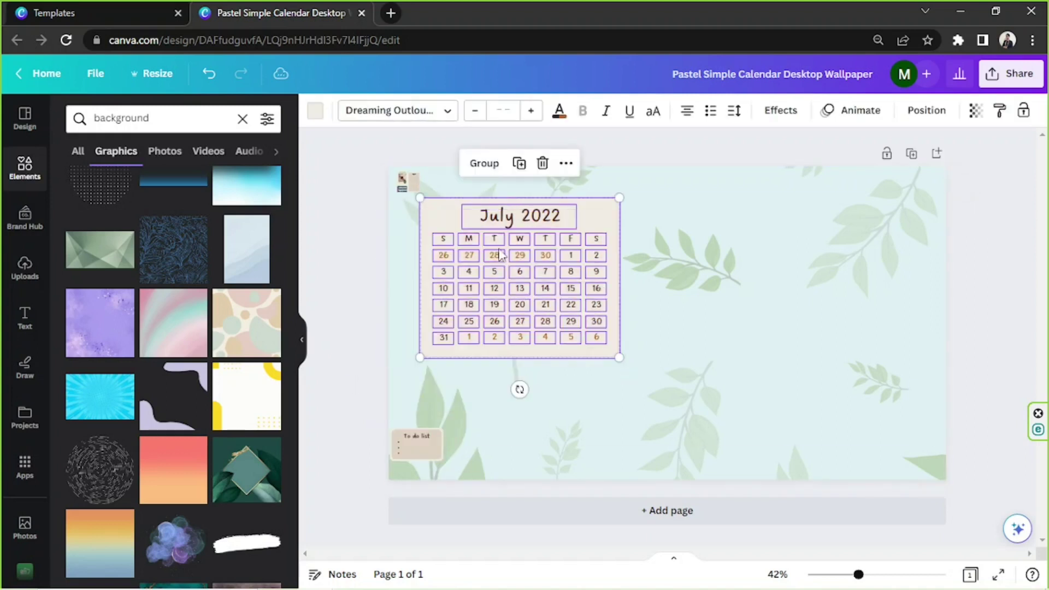
pyautogui.moveTo(513, 302); pyautogui.dragTo(828, 279)
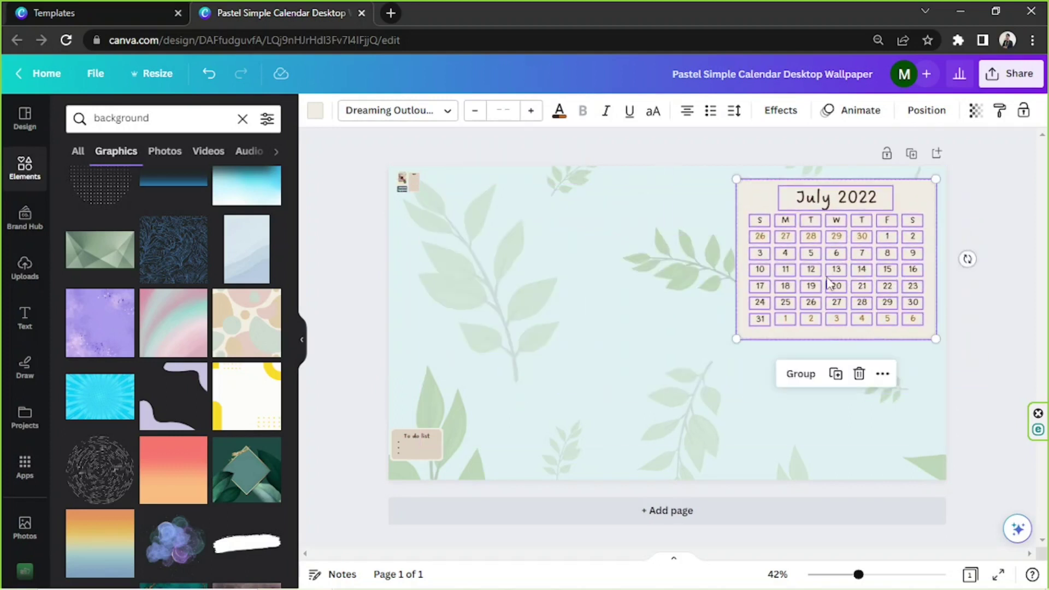
pyautogui.moveTo(737, 339); pyautogui.dragTo(644, 428)
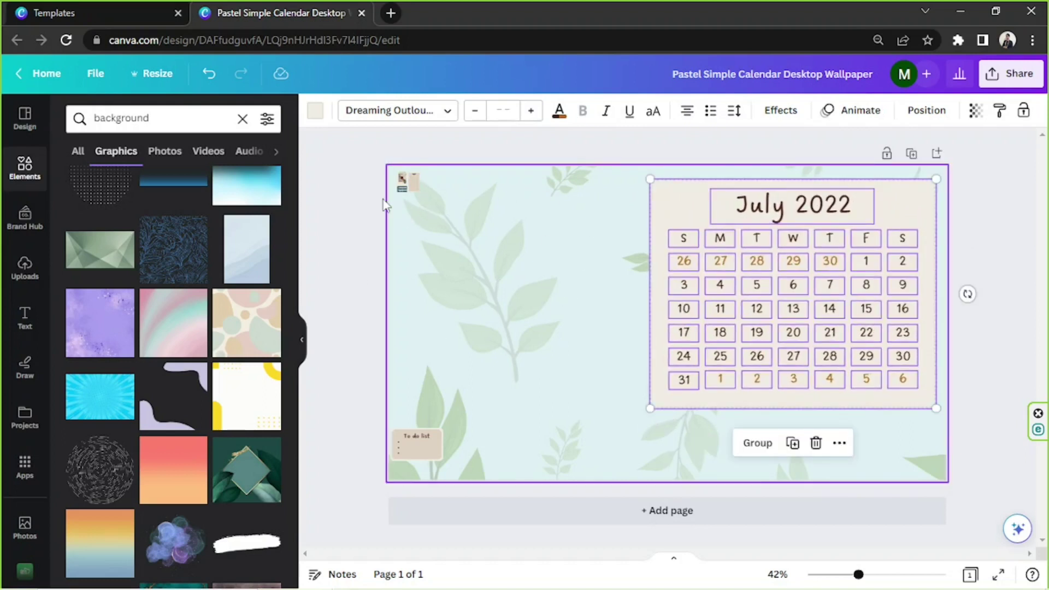
# Try selecting the small top-left elements together with the to-do list, then clear the selection.
pyautogui.moveTo(370, 163); pyautogui.dragTo(577, 496)
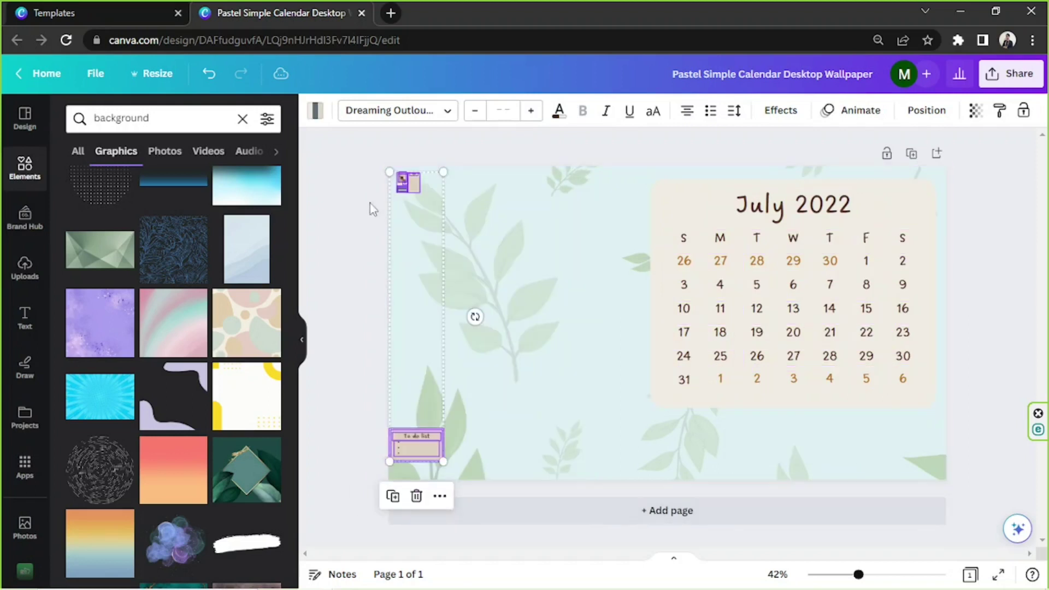
pyautogui.click(363, 197)
pyautogui.moveTo(364, 154); pyautogui.dragTo(625, 509)
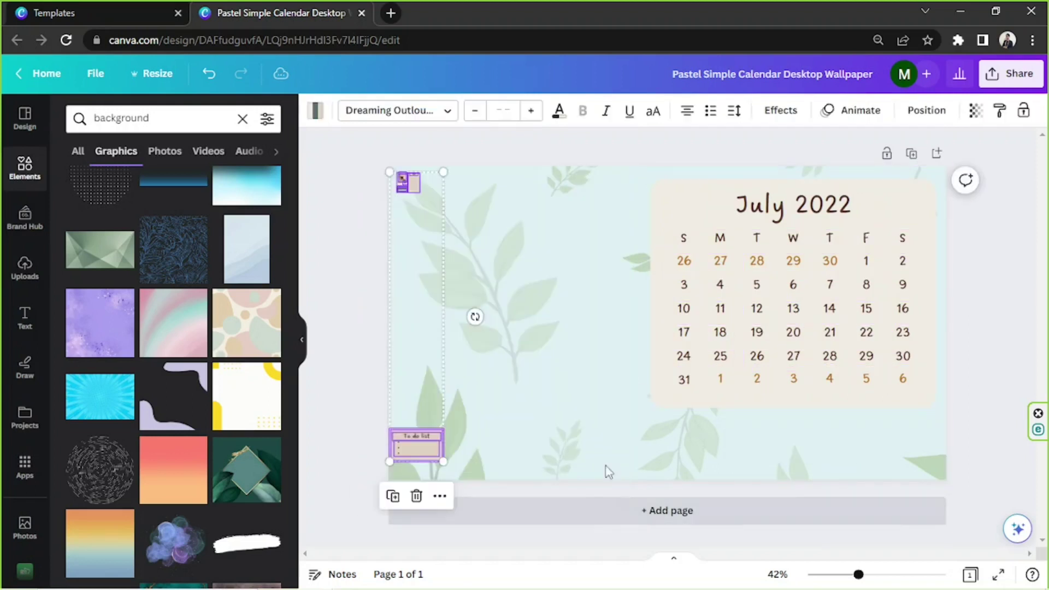
pyautogui.moveTo(375, 167); pyautogui.dragTo(623, 528)
pyautogui.click(572, 338)
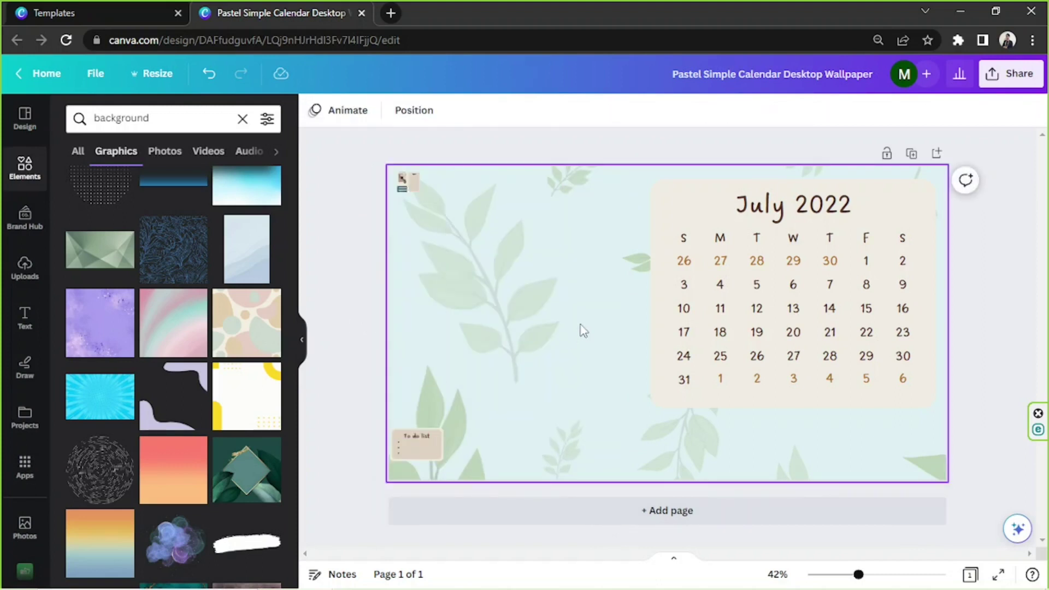
pyautogui.moveTo(358, 165); pyautogui.dragTo(459, 236)
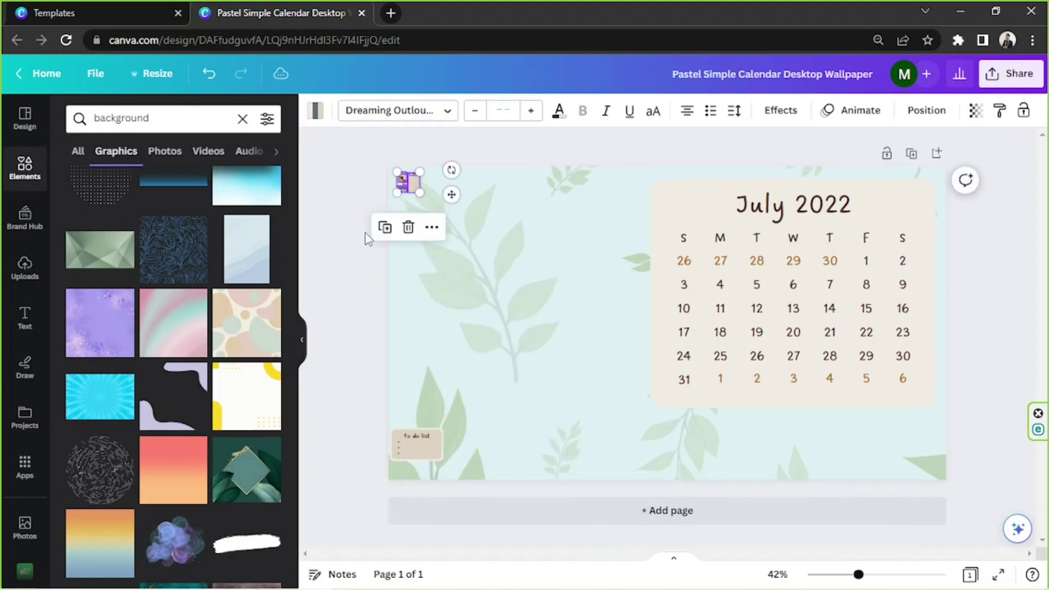
pyautogui.moveTo(366, 173); pyautogui.dragTo(611, 492)
pyautogui.click(466, 187)
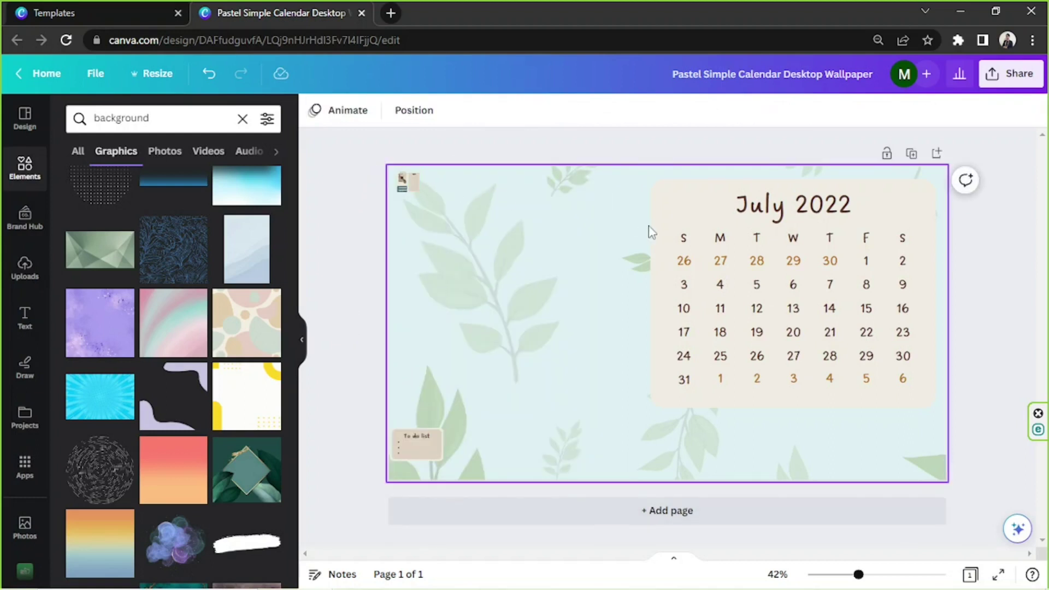
# Shrink the whole calendar and nudge it into the top-right corner.
pyautogui.moveTo(634, 169); pyautogui.dragTo(972, 436)
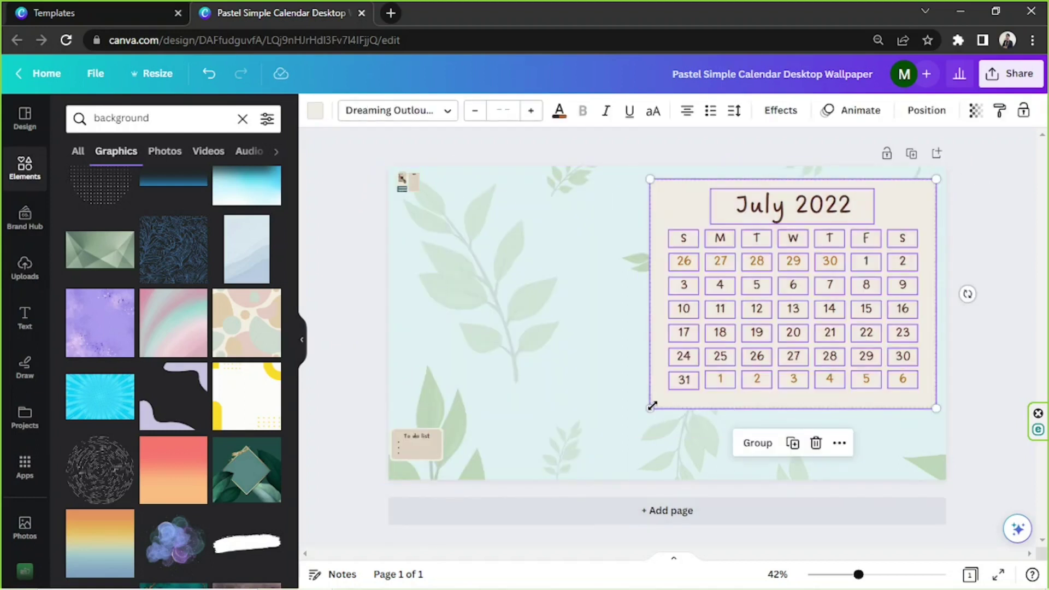
pyautogui.moveTo(657, 389); pyautogui.dragTo(740, 323)
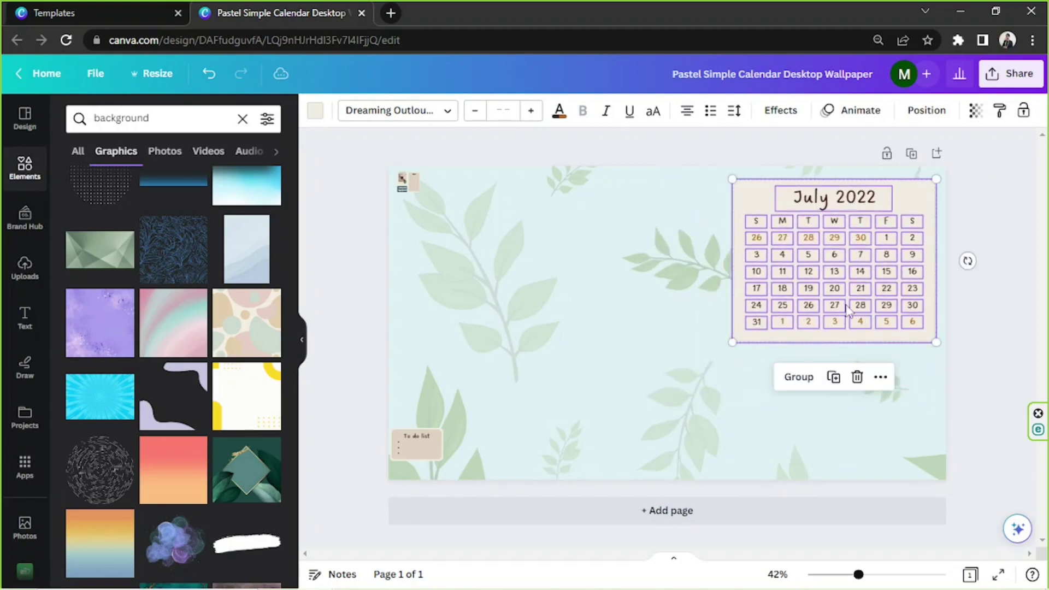
pyautogui.moveTo(841, 308); pyautogui.dragTo(848, 305)
pyautogui.click(1023, 304)
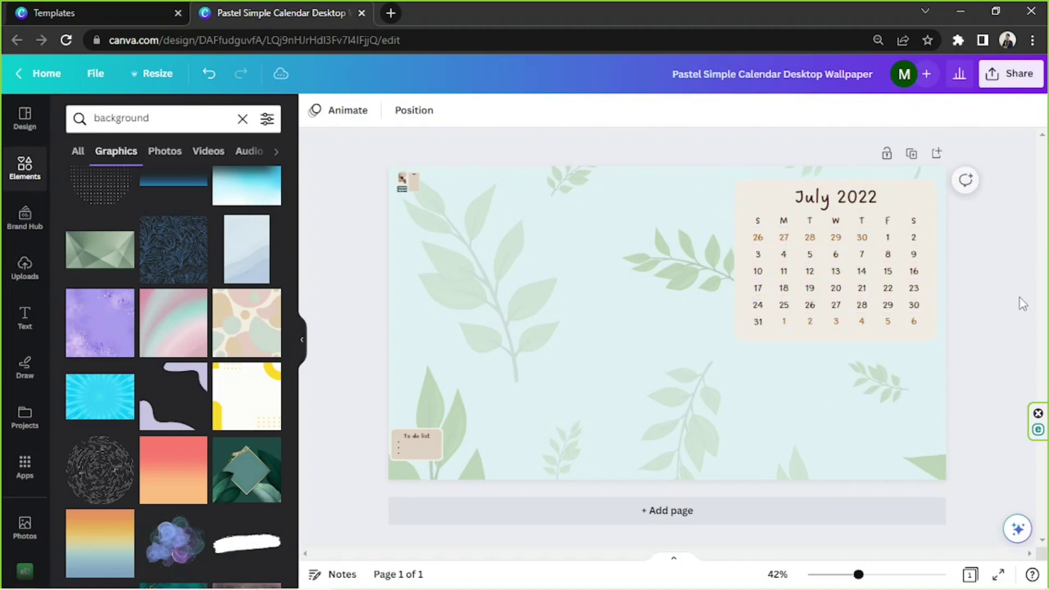
# Fill the calendar's background box with the grey-green document color.
pyautogui.click(916, 206)
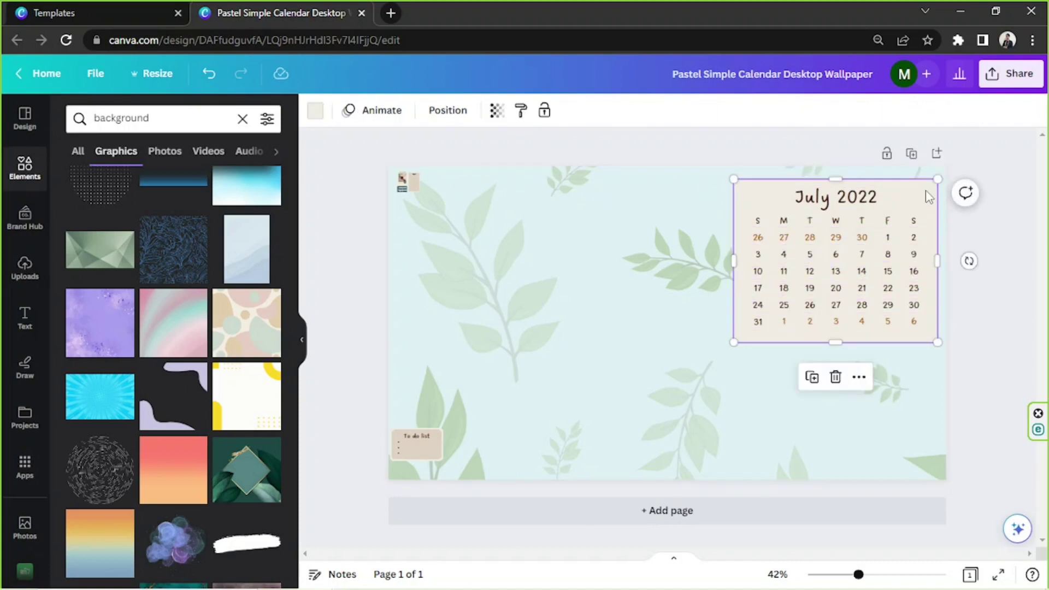
pyautogui.click(316, 112)
pyautogui.click(185, 200)
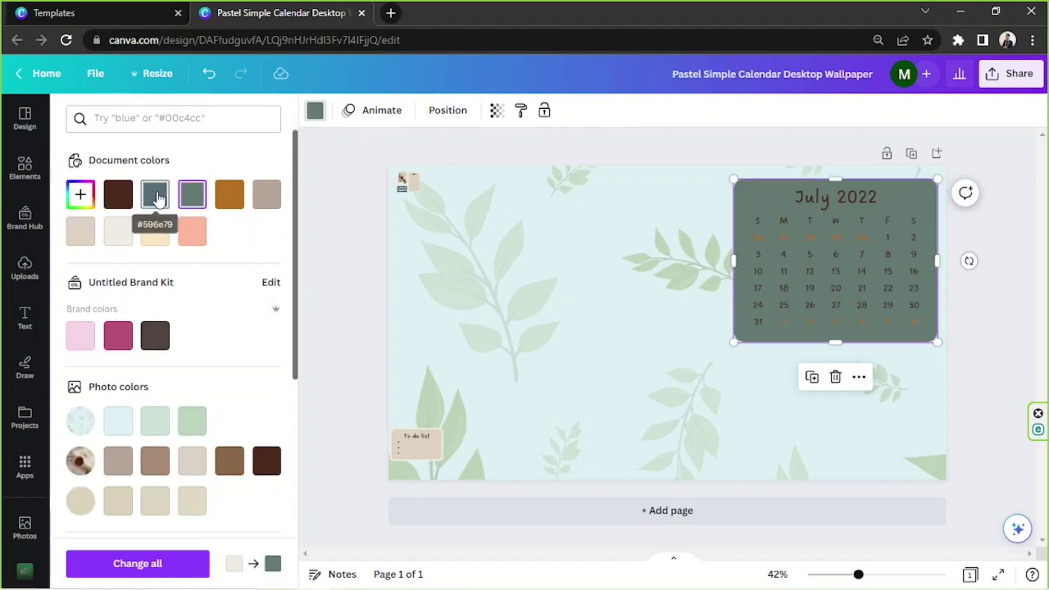
# Set the calendar box's transparency to 65.
pyautogui.click(497, 112)
pyautogui.click(484, 149)
pyautogui.moveTo(493, 174); pyautogui.dragTo(387, 165)
pyautogui.click(490, 146)
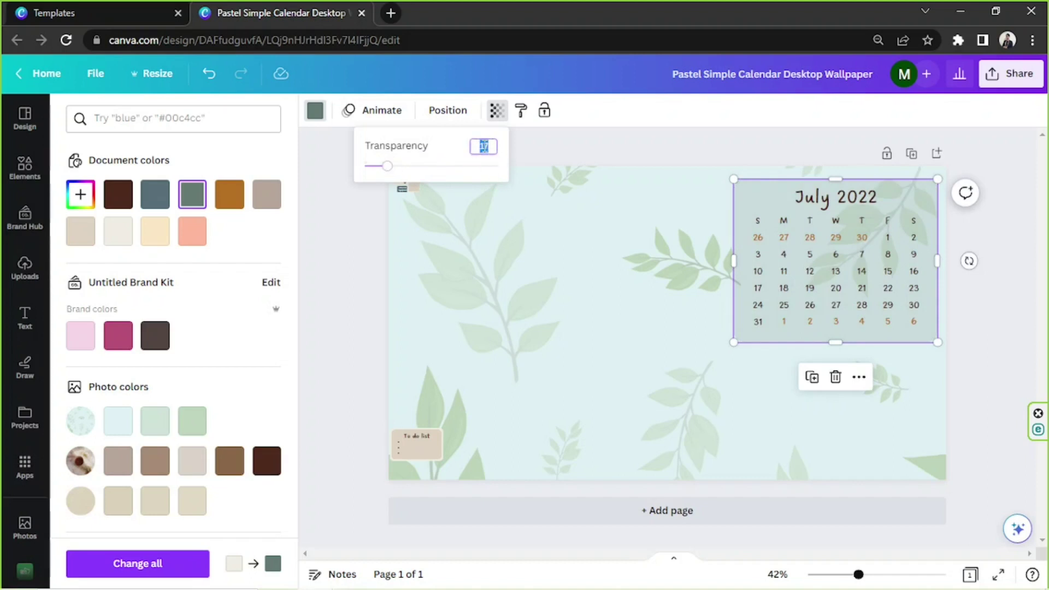
pyautogui.press('Return')
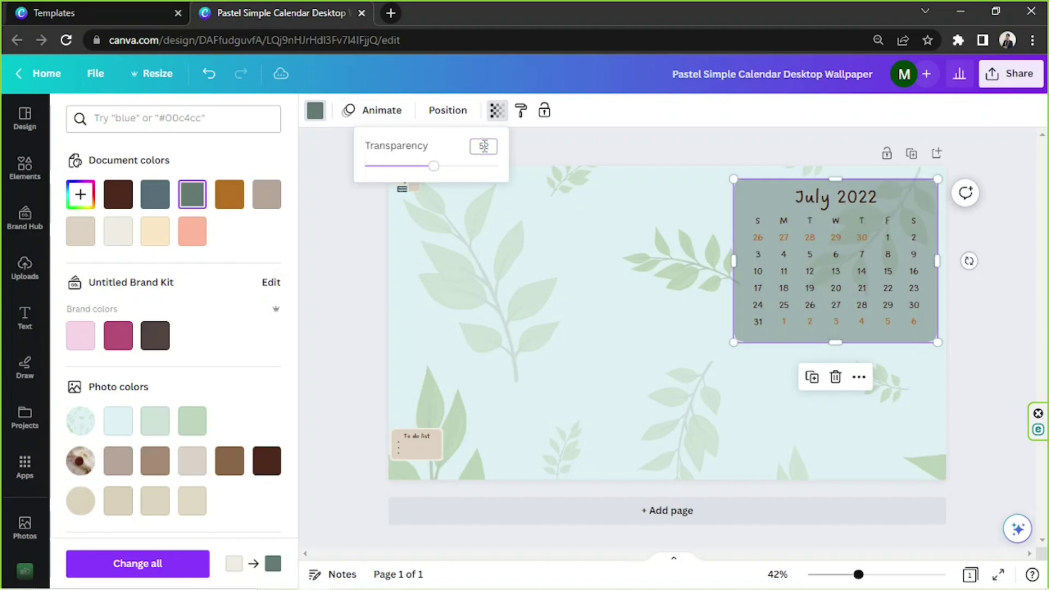
pyautogui.click(484, 146)
pyautogui.write('65')
pyautogui.press('Return')
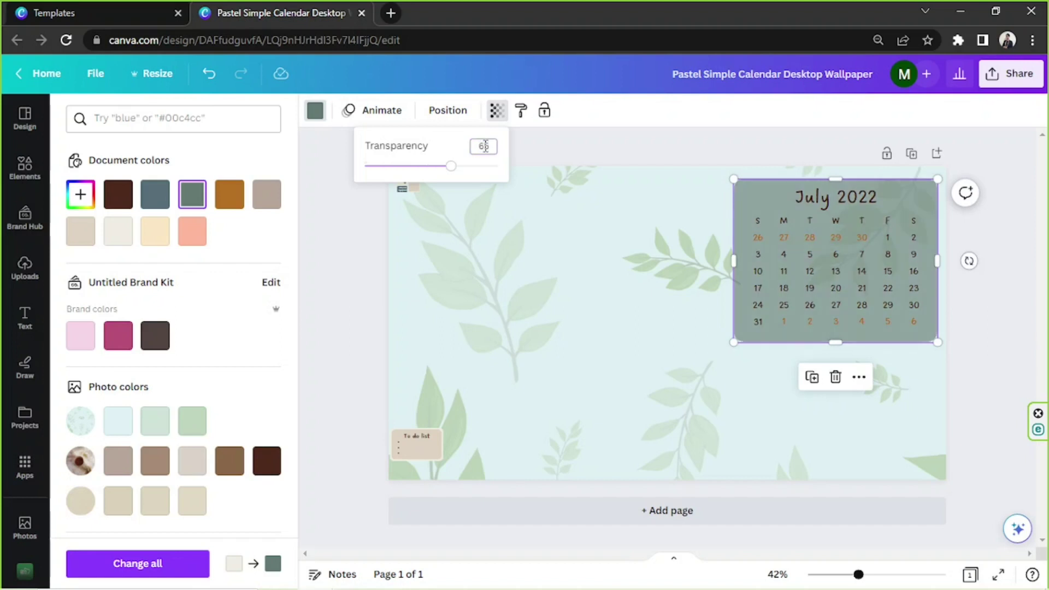
pyautogui.press('Escape')
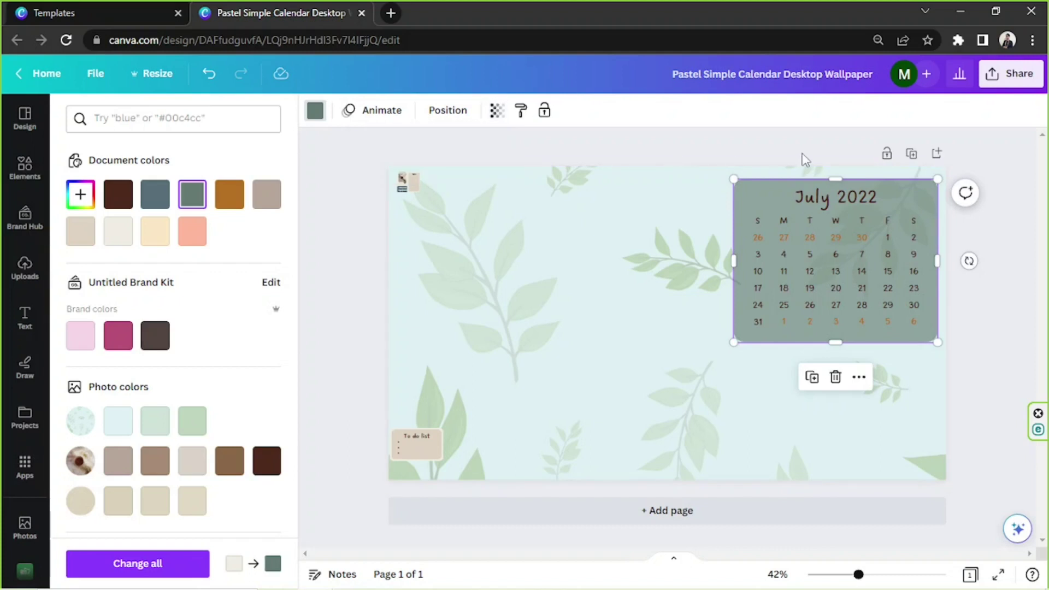
pyautogui.press('Escape')
# Make the July 2022 title text white.
pyautogui.click(820, 195)
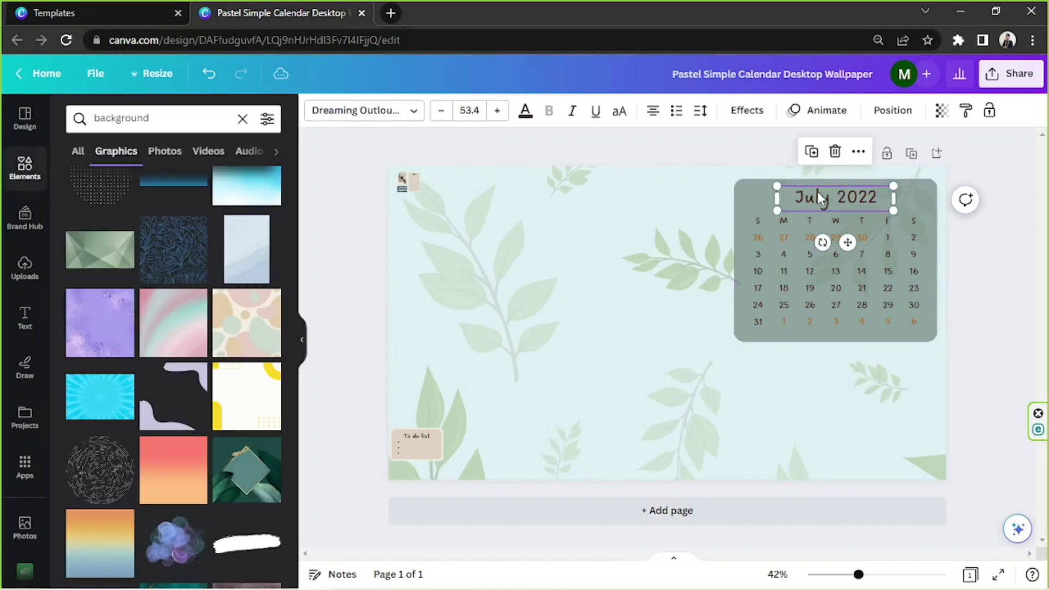
pyautogui.click(525, 116)
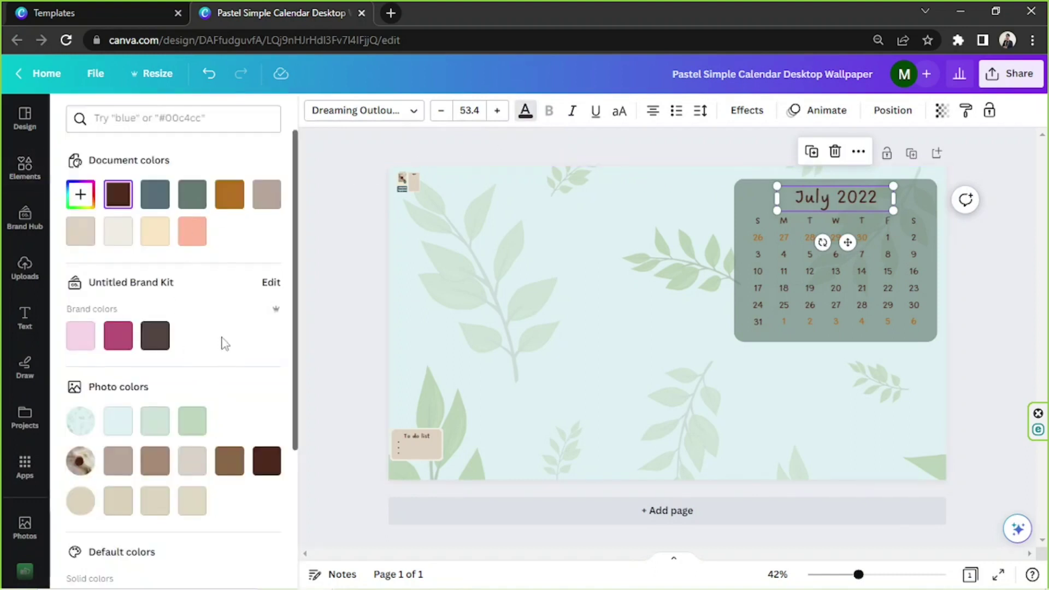
pyautogui.scroll(-4, 235, 366)
pyautogui.click(267, 409)
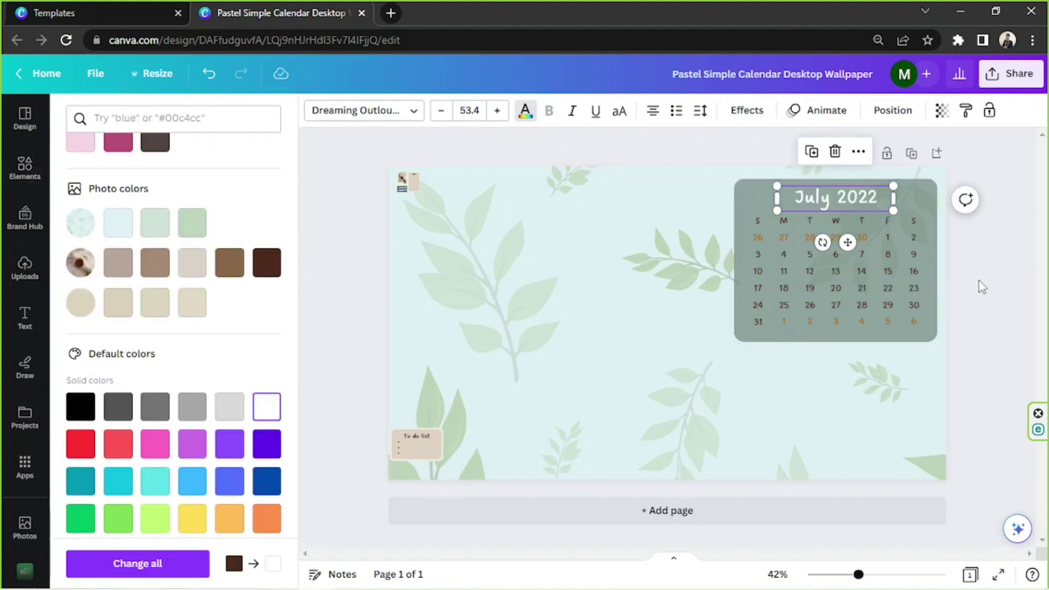
pyautogui.click(1004, 287)
# Move the green box aside, make all weekday letters and dates white, then move the box back.
pyautogui.click(727, 218)
pyautogui.moveTo(755, 219); pyautogui.dragTo(864, 221)
pyautogui.hotkey('ctrl', 'z')
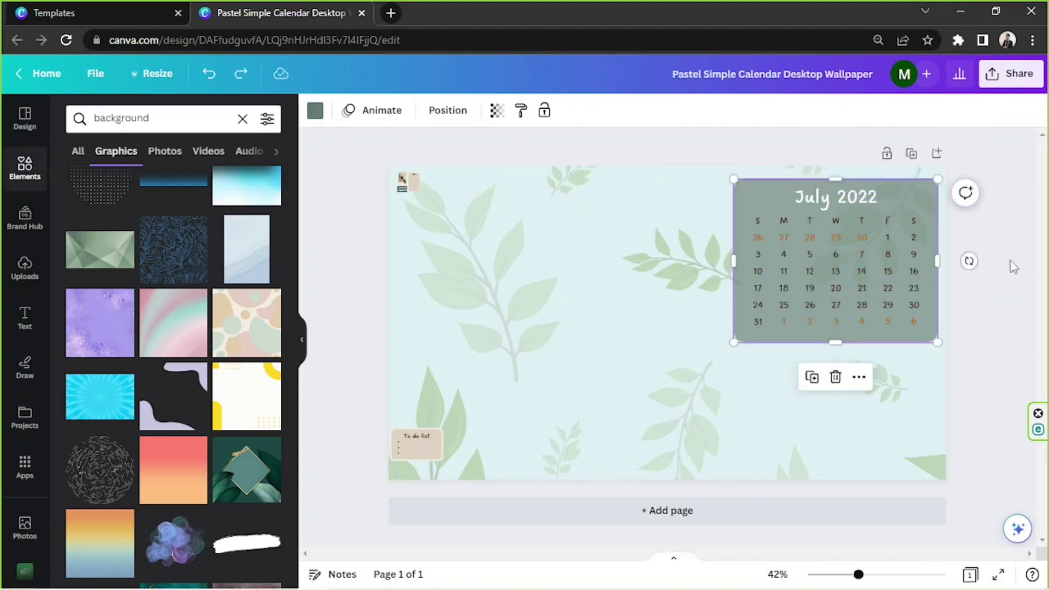
pyautogui.click(1014, 266)
pyautogui.moveTo(929, 189); pyautogui.dragTo(695, 237)
pyautogui.click(978, 332)
pyautogui.moveTo(979, 332); pyautogui.dragTo(743, 210)
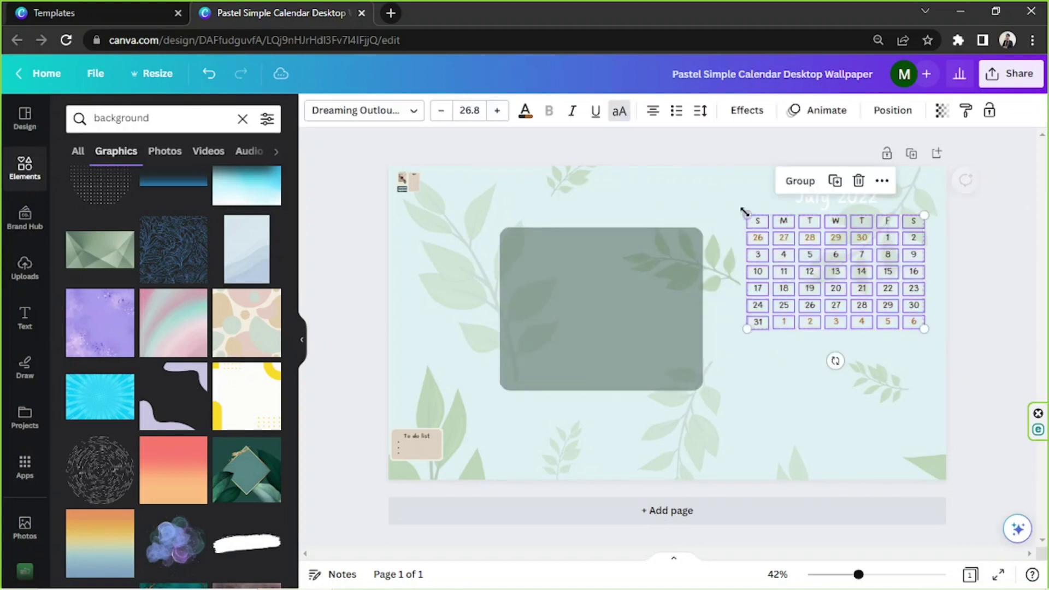
pyautogui.click(526, 112)
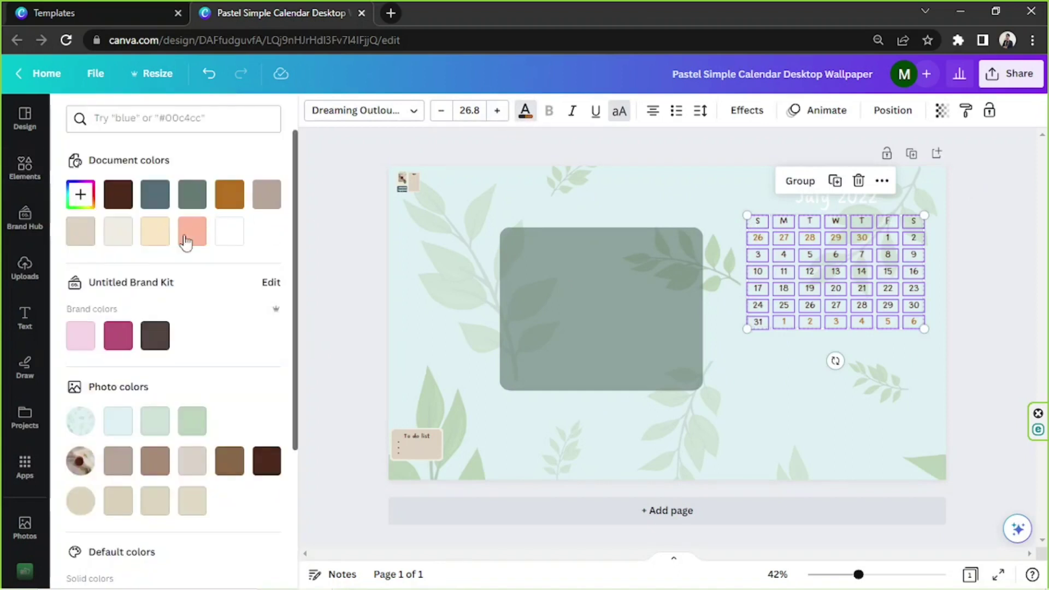
pyautogui.click(229, 231)
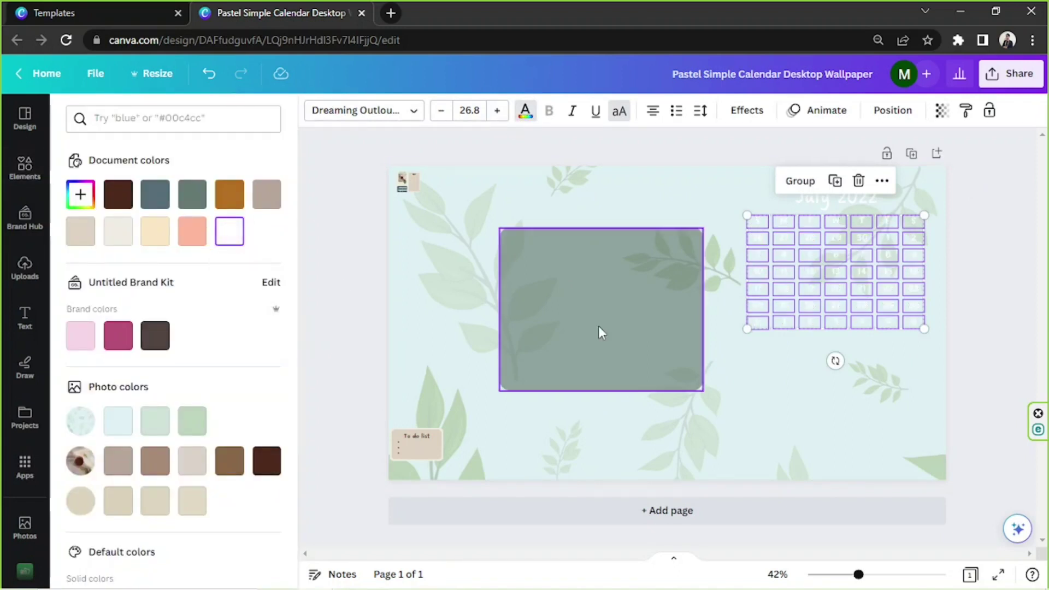
pyautogui.moveTo(601, 332); pyautogui.dragTo(833, 269)
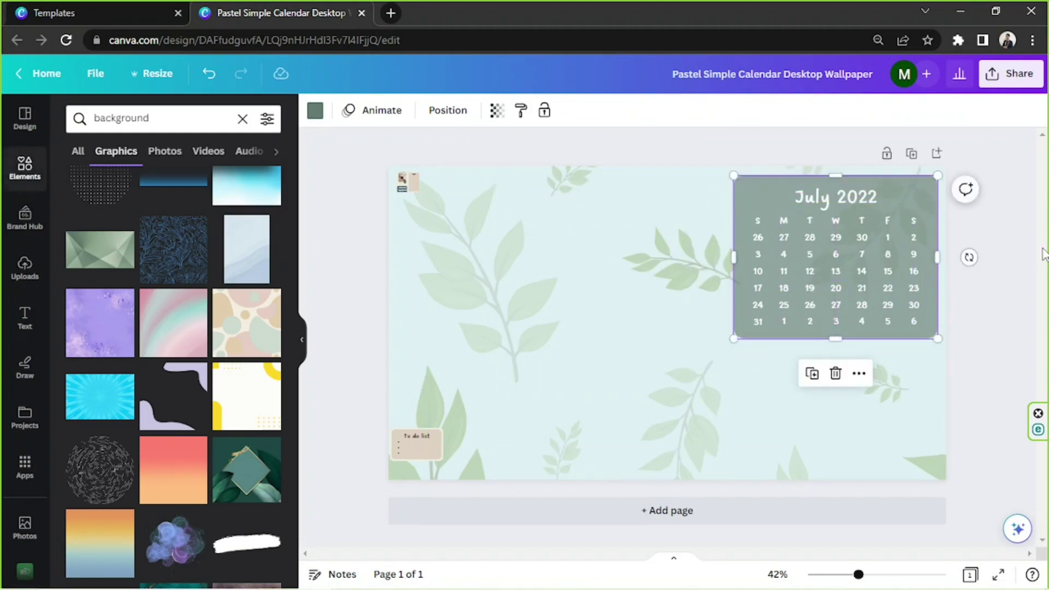
# Set the transparency of date 26 to 50.
pyautogui.click(757, 222)
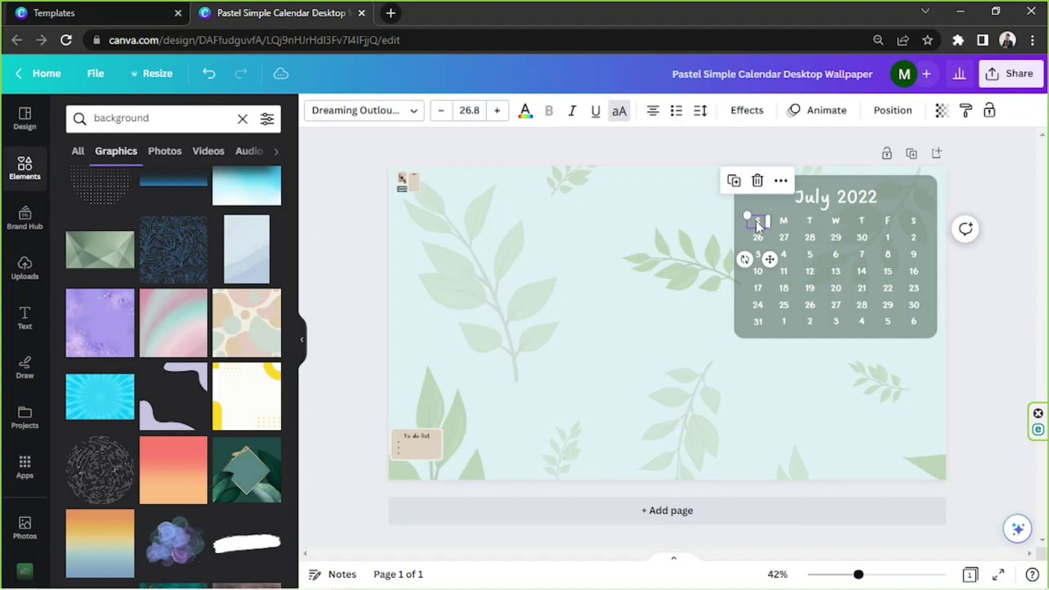
pyautogui.click(987, 278)
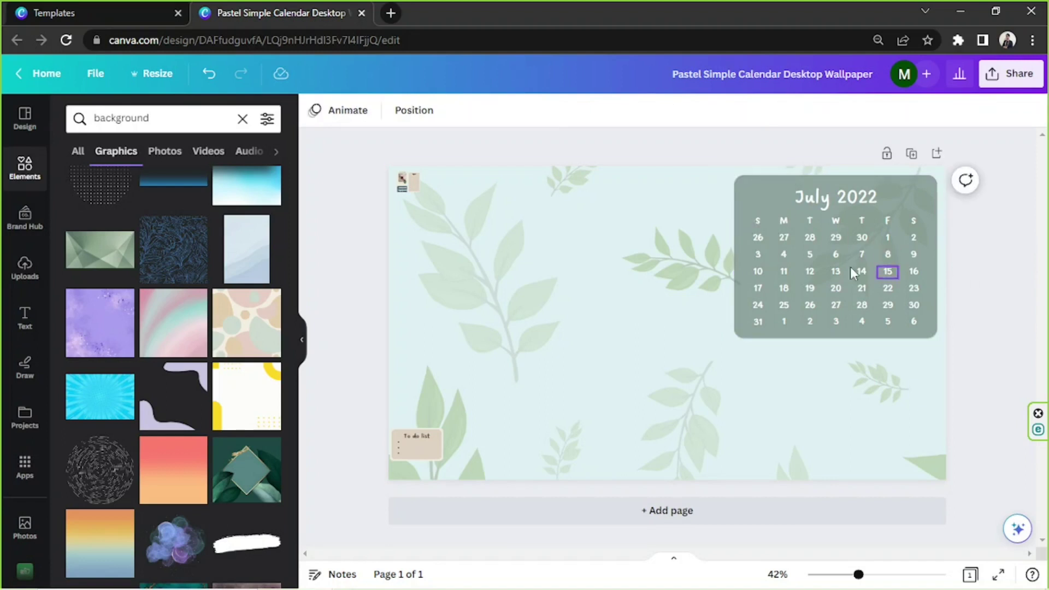
pyautogui.click(756, 237)
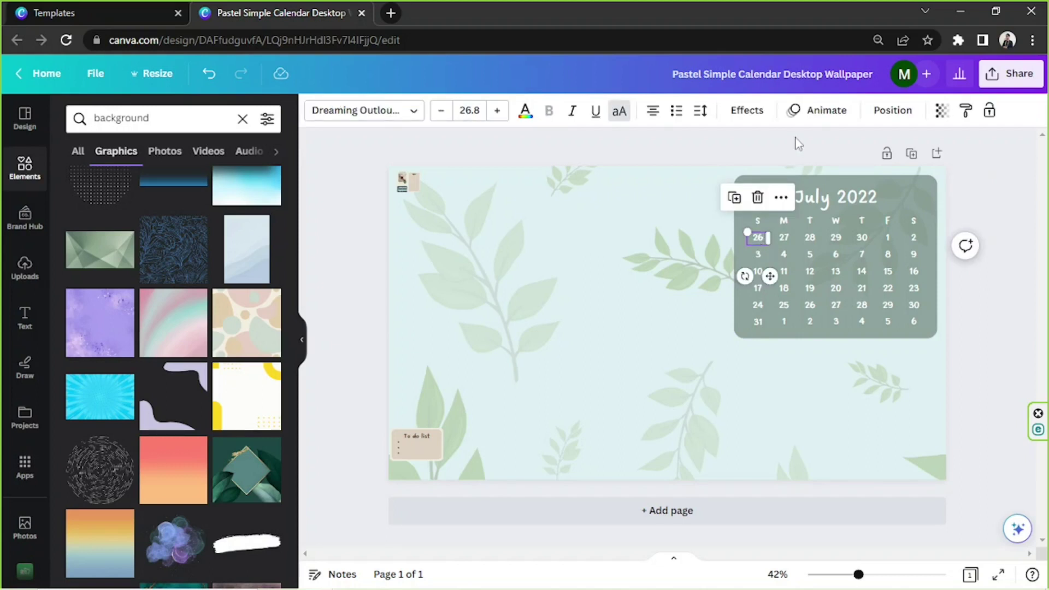
pyautogui.click(941, 111)
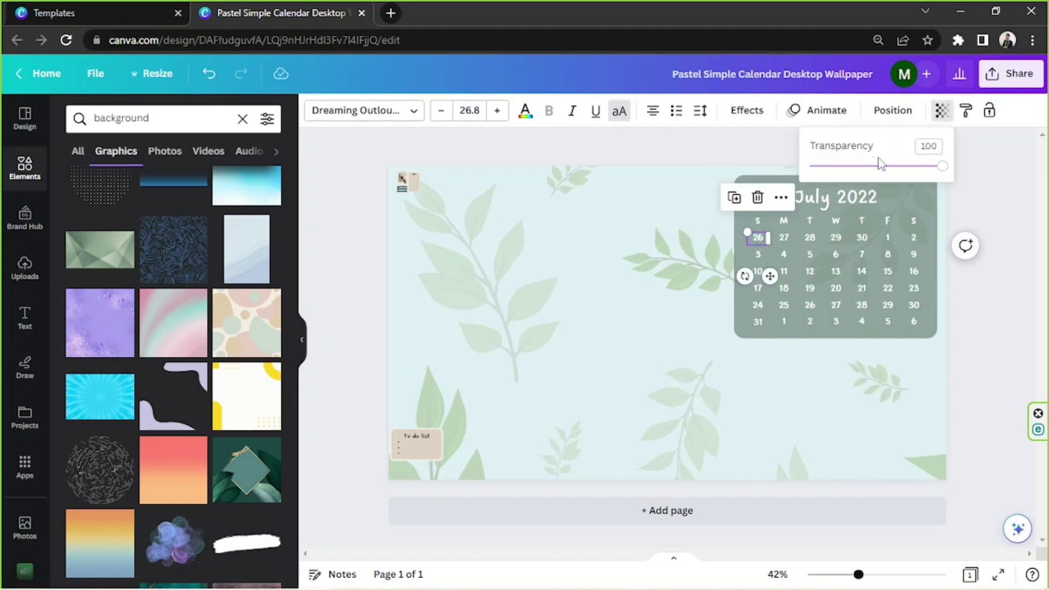
pyautogui.click(931, 147)
pyautogui.write('75')
pyautogui.click(930, 147)
pyautogui.write('50')
pyautogui.press('Return')
# Set dates 27 through 30 to transparency 50 as well.
pyautogui.click(784, 240)
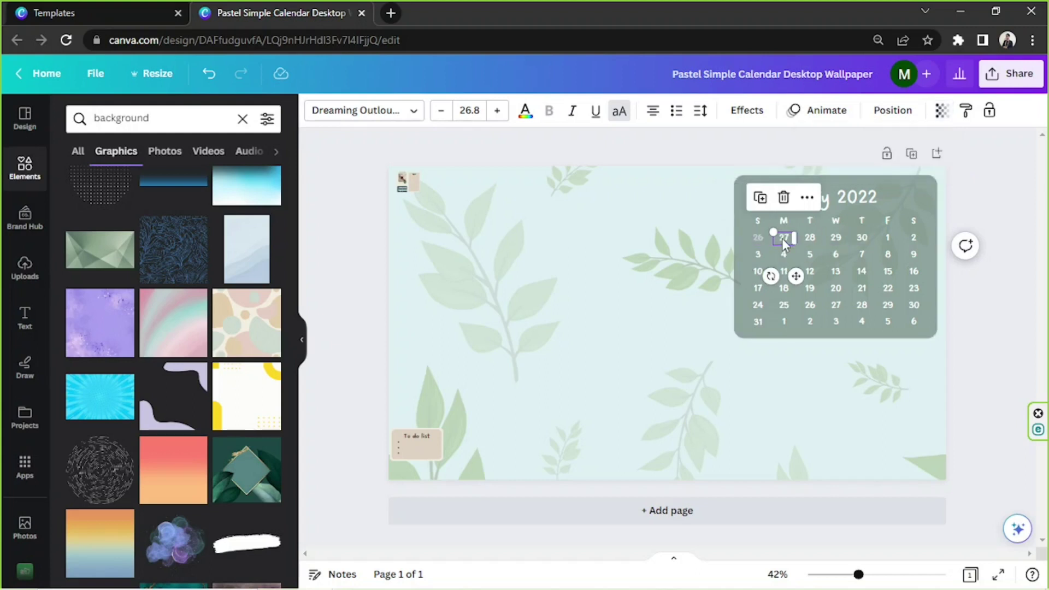
pyautogui.click(940, 112)
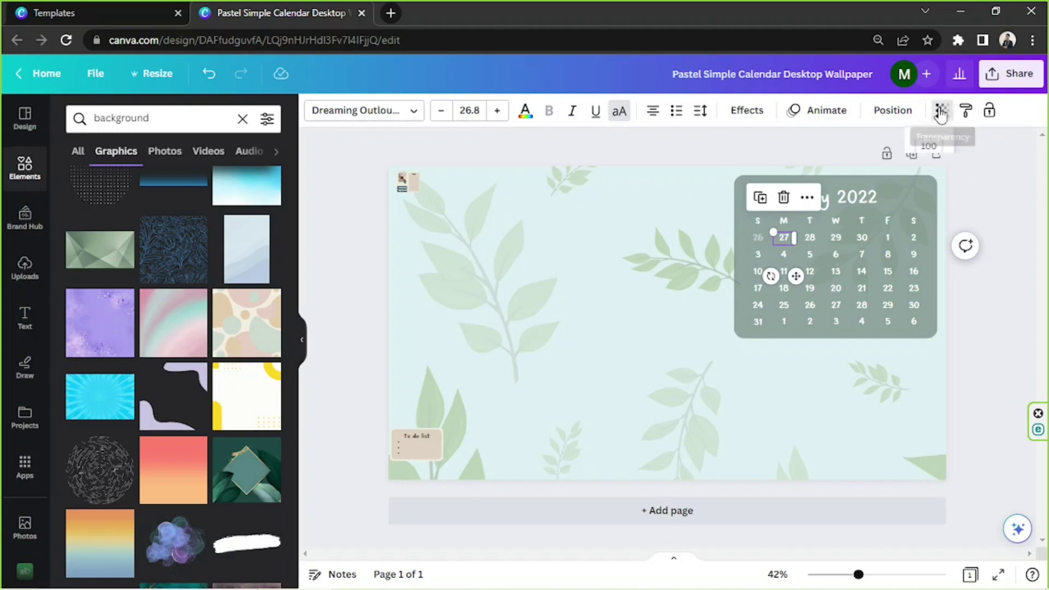
pyautogui.click(929, 146)
pyautogui.write('50')
pyautogui.press('Return')
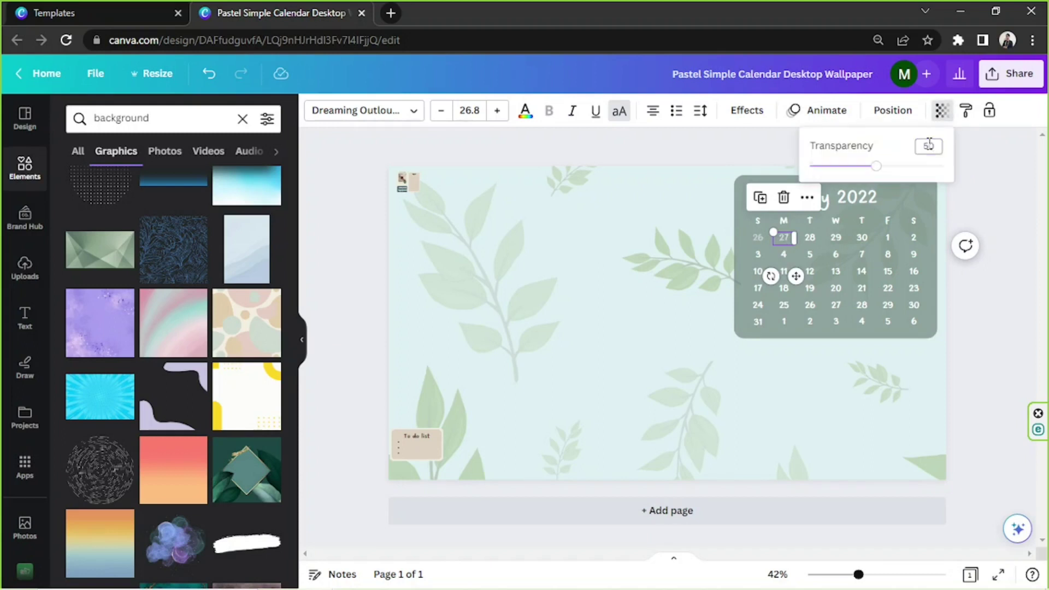
pyautogui.press('Tab')
pyautogui.click(941, 112)
pyautogui.press('Tab')
pyautogui.press('Tab')
pyautogui.click(940, 112)
pyautogui.click(929, 145)
pyautogui.write('50')
pyautogui.click(1019, 200)
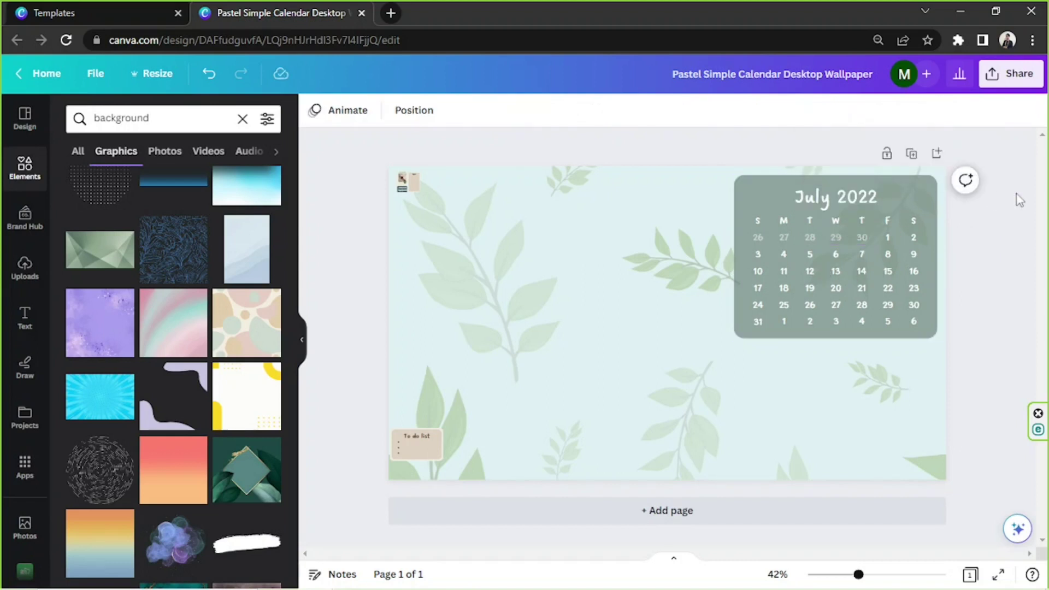
# Try resizing the July 2022 heading, then undo the change.
pyautogui.click(824, 194)
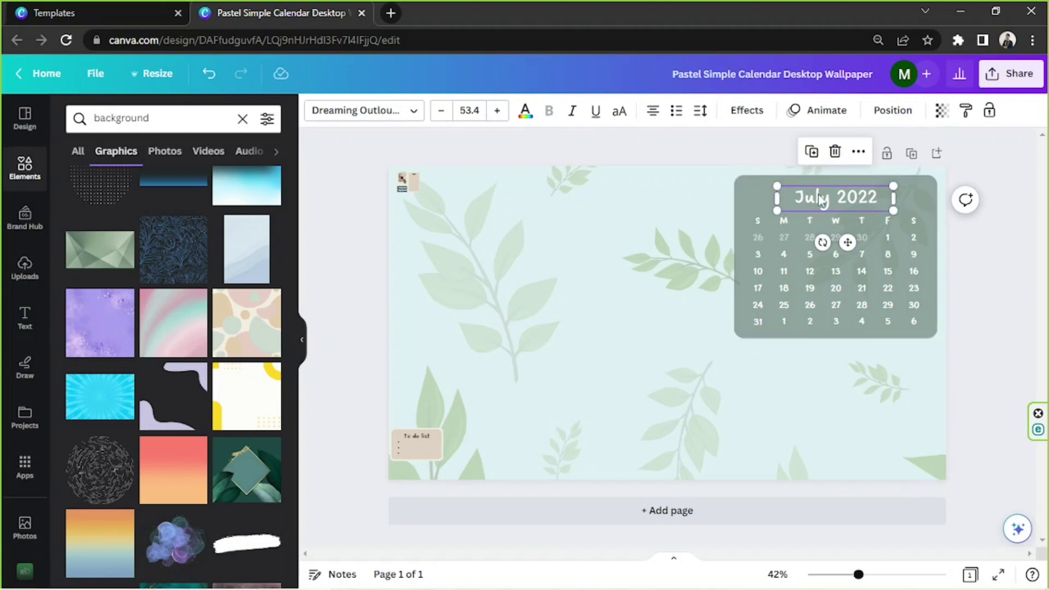
pyautogui.moveTo(734, 167); pyautogui.dragTo(716, 153)
pyautogui.hotkey('ctrl', 'z')
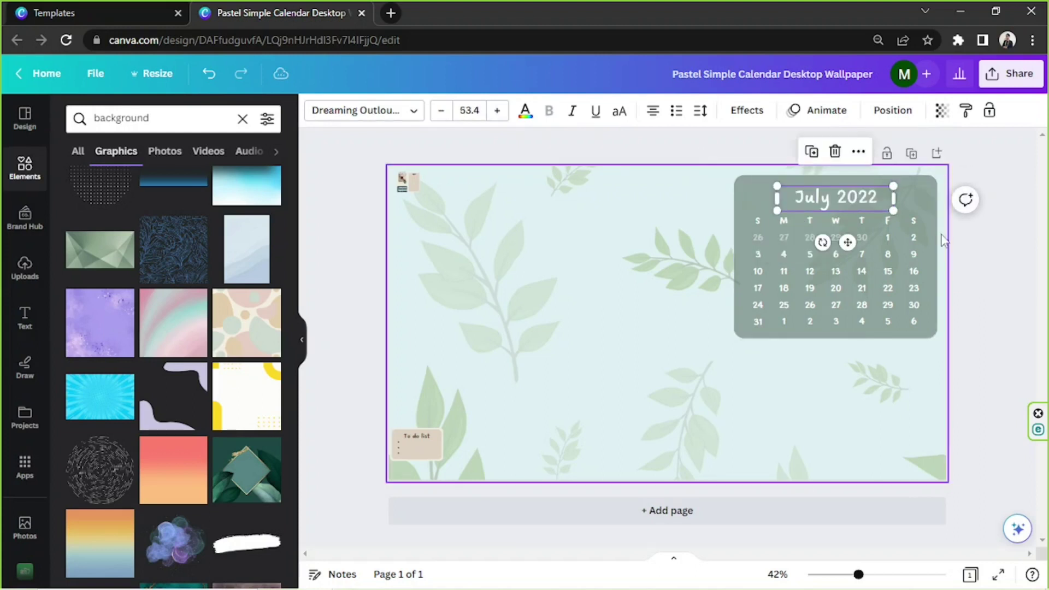
pyautogui.click(998, 250)
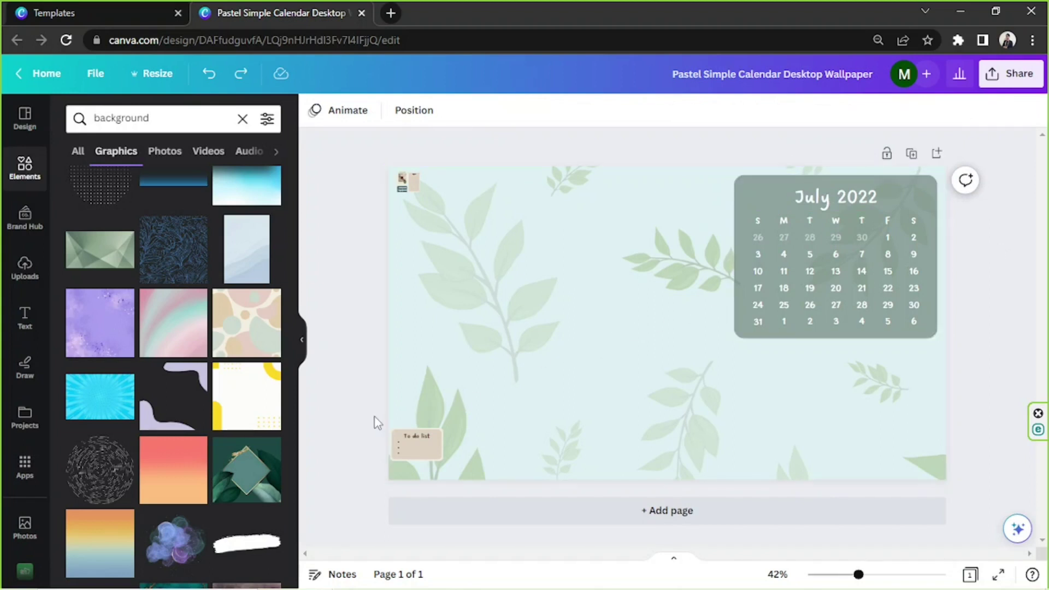
# Move the To do list note directly below the calendar and enlarge it.
pyautogui.moveTo(420, 445); pyautogui.dragTo(743, 415)
pyautogui.moveTo(661, 375); pyautogui.dragTo(768, 398)
pyautogui.moveTo(866, 435); pyautogui.dragTo(918, 447)
pyautogui.click(970, 347)
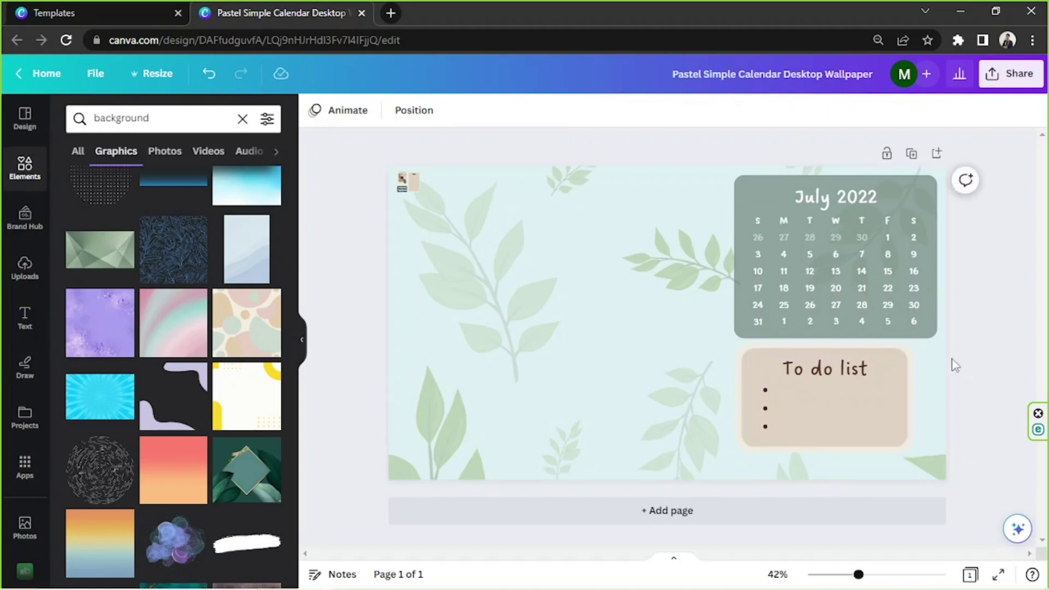
# Widen the to-do box to roughly the calendar's width and adjust its edges.
pyautogui.click(912, 390)
pyautogui.moveTo(914, 388); pyautogui.dragTo(934, 390)
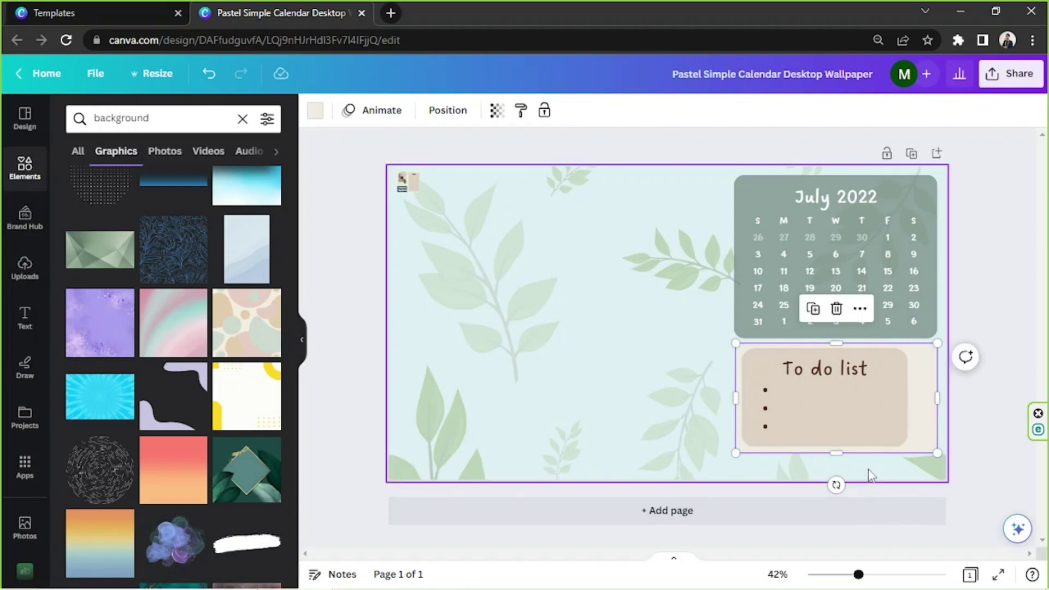
pyautogui.moveTo(837, 444); pyautogui.dragTo(837, 447)
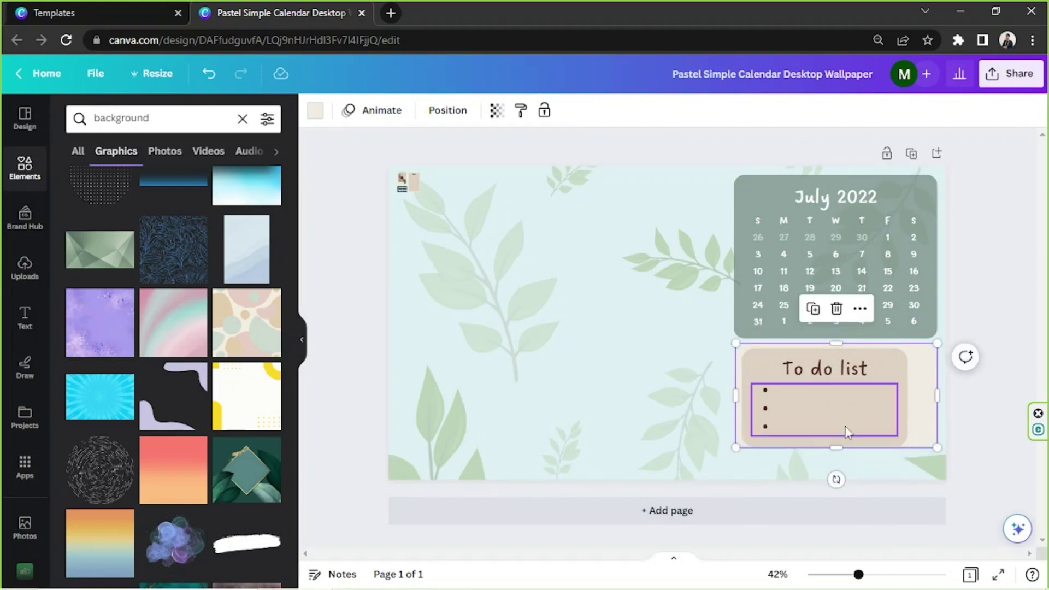
pyautogui.click(792, 435)
pyautogui.click(825, 444)
pyautogui.scroll(5, 896, 481)
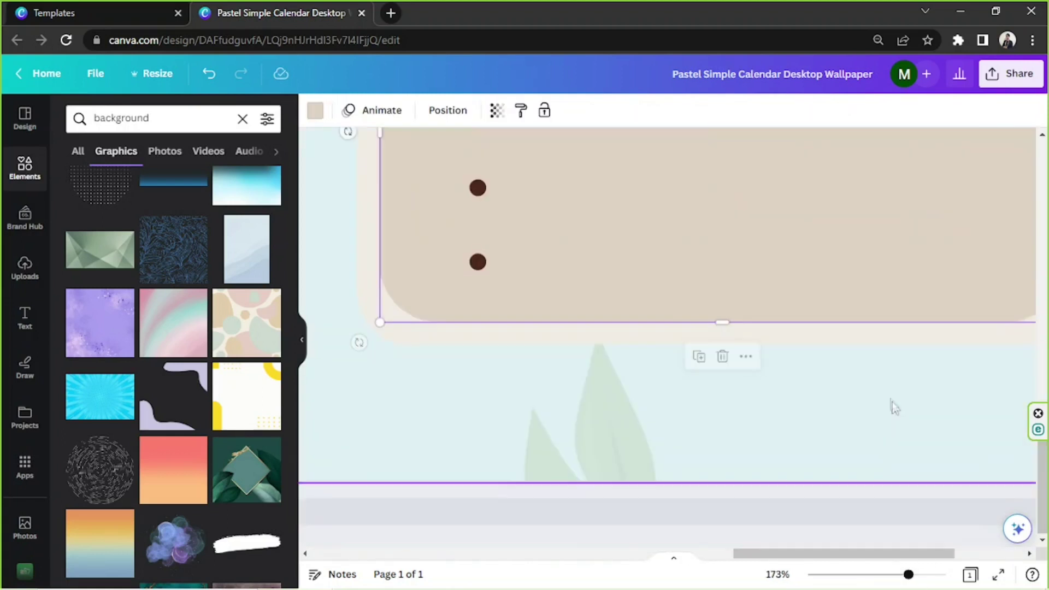
pyautogui.moveTo(722, 322)
pyautogui.mouseDown()
pyautogui.moveTo(723, 305)
pyautogui.moveTo(723, 315)
pyautogui.mouseUp()
pyautogui.moveTo(909, 575); pyautogui.dragTo(882, 574)
pyautogui.moveTo(923, 311); pyautogui.dragTo(972, 310)
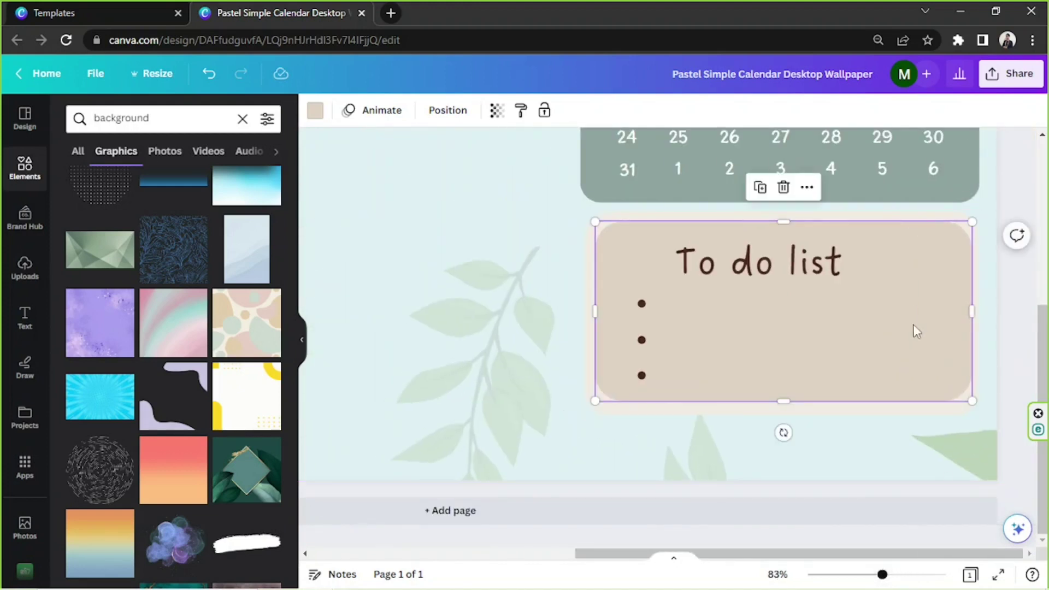
# Delete the inner beige panel and stretch the cream box slightly left.
pyautogui.press('Delete')
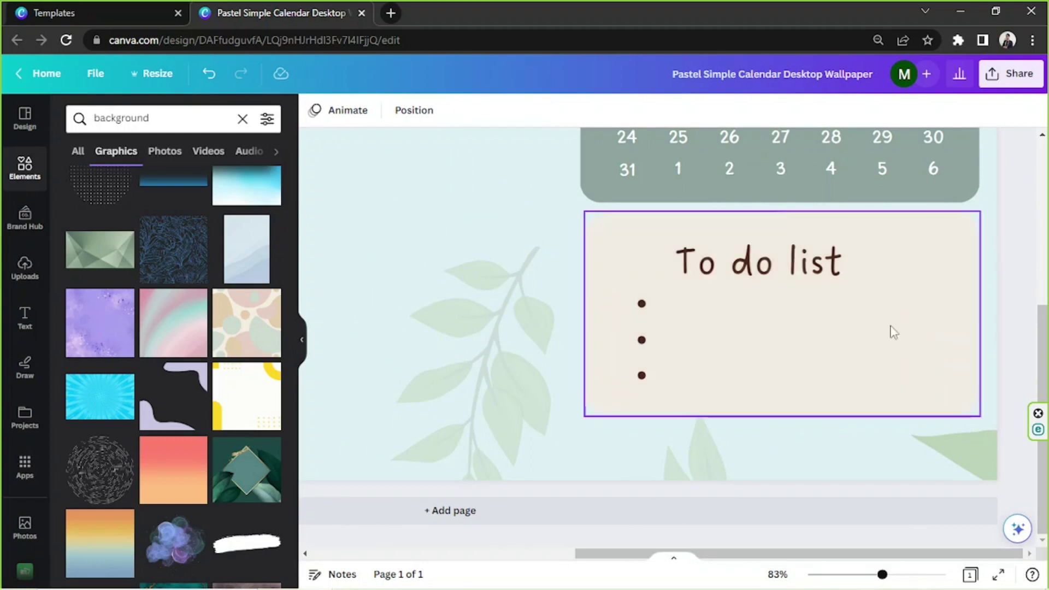
pyautogui.moveTo(586, 313); pyautogui.dragTo(581, 312)
pyautogui.click(894, 352)
pyautogui.click(929, 271)
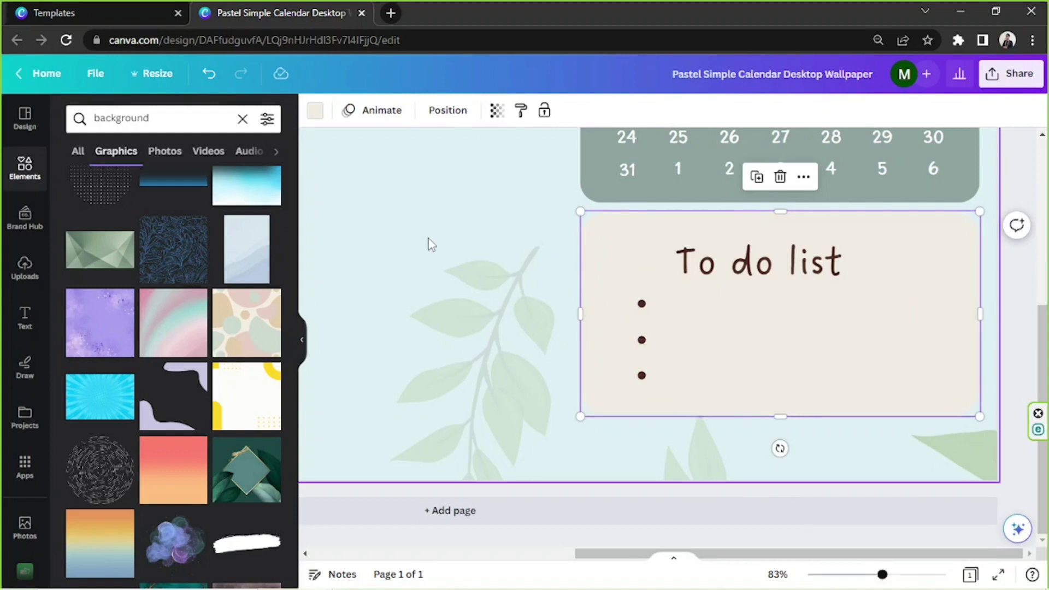
# Fill the to-do box with the green-grey swatch.
pyautogui.click(316, 110)
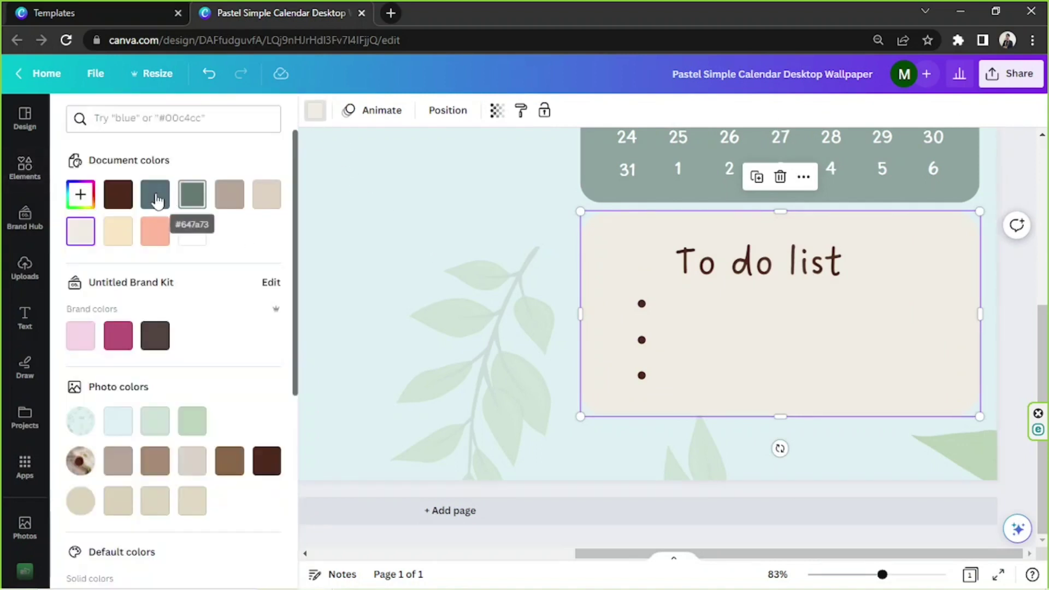
pyautogui.click(154, 196)
pyautogui.click(192, 194)
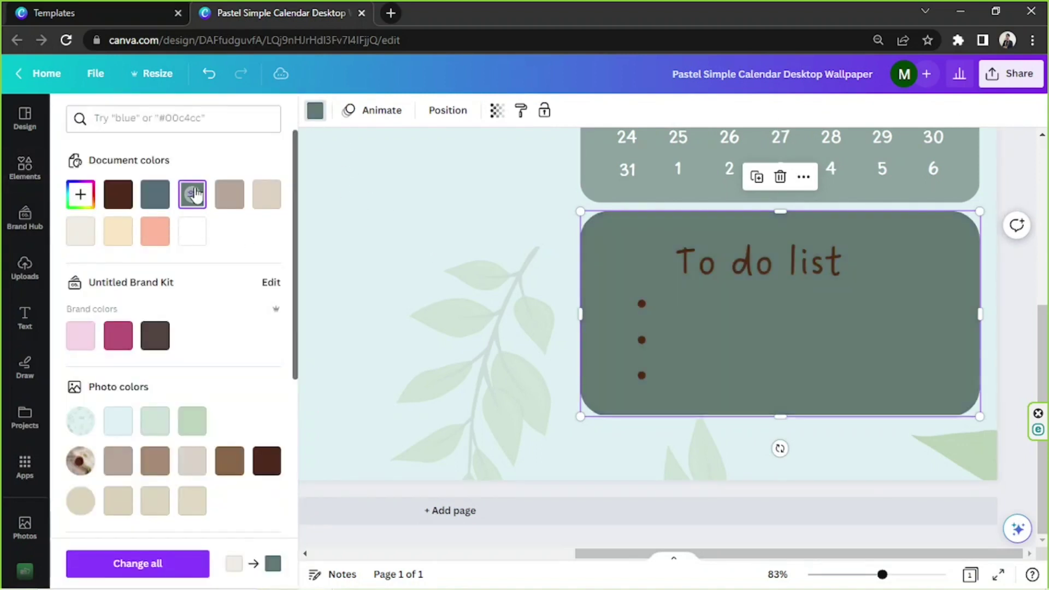
# Copy the calendar background's style and apply it to the to-do box.
pyautogui.click(968, 176)
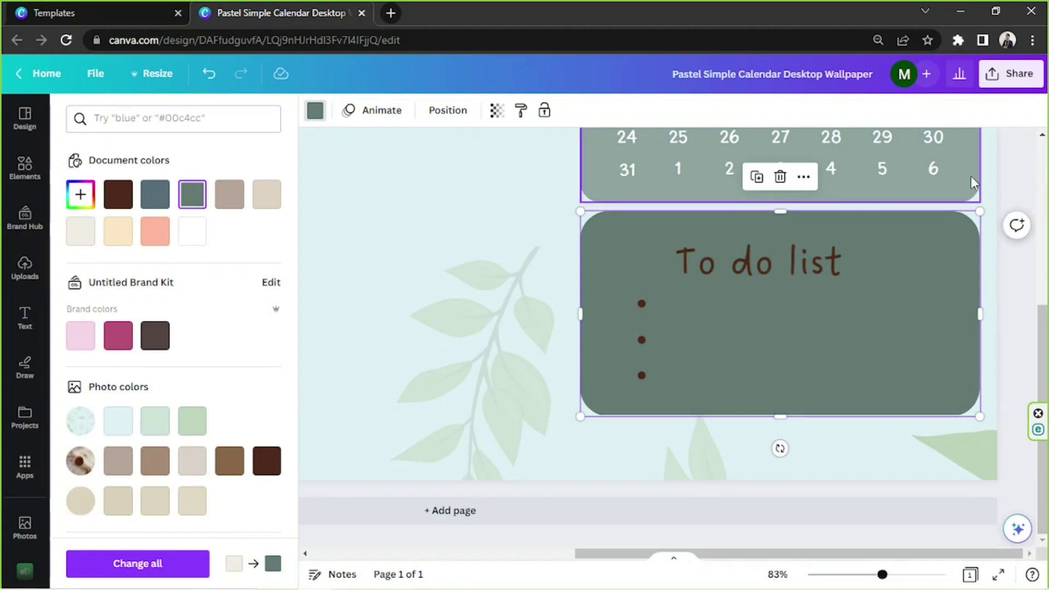
pyautogui.scroll(5, 927, 164)
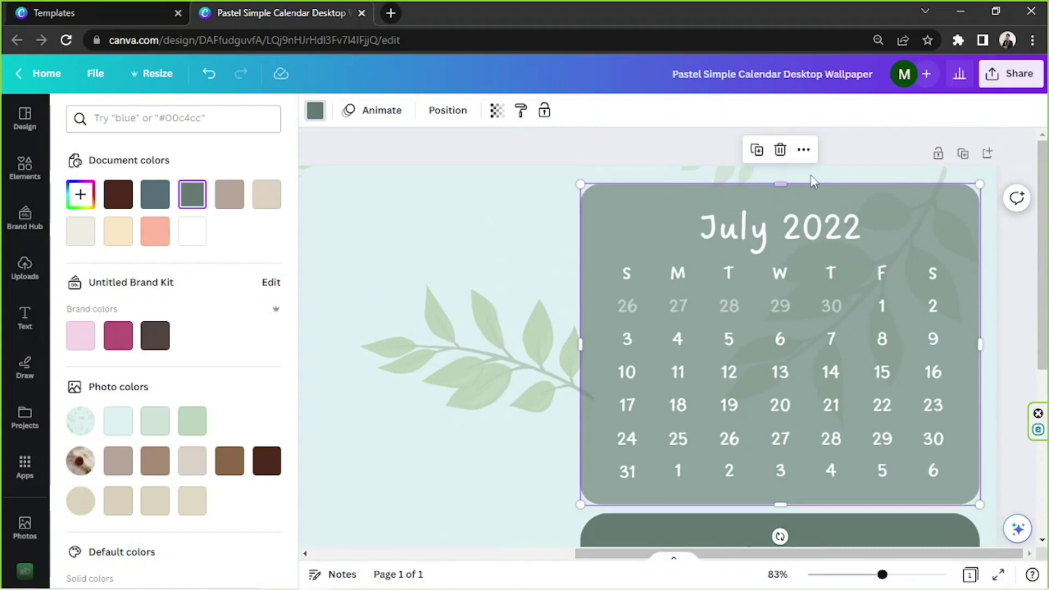
pyautogui.click(803, 149)
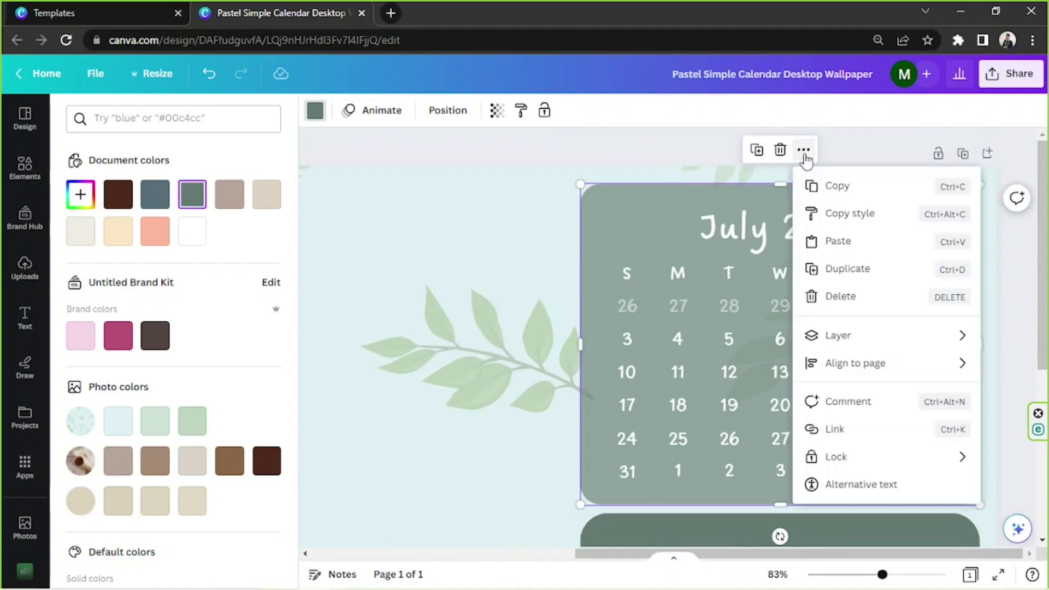
pyautogui.click(836, 213)
pyautogui.scroll(-4, 849, 269)
pyautogui.click(931, 307)
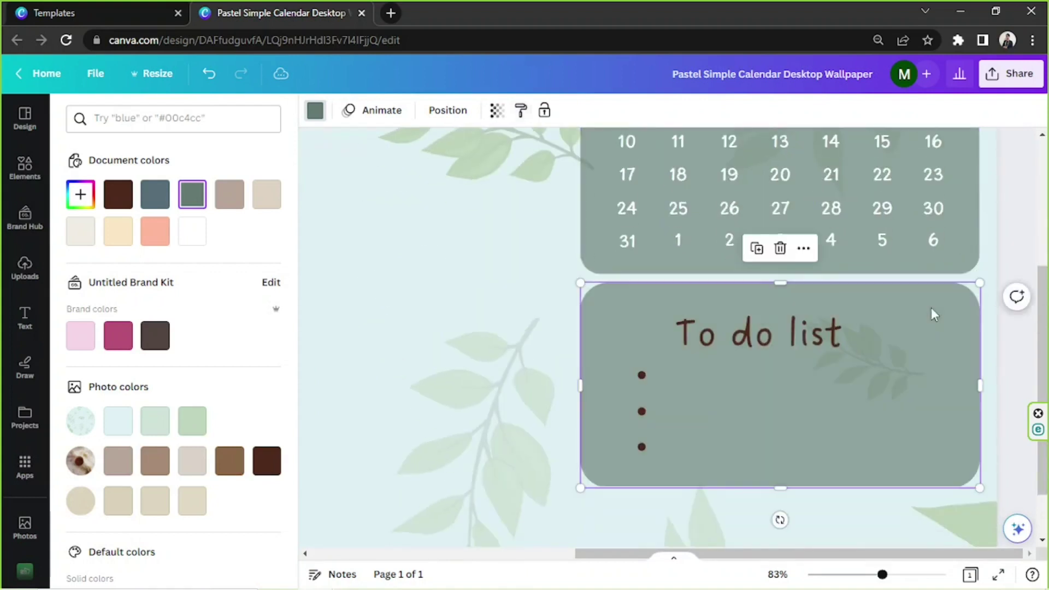
pyautogui.click(1019, 219)
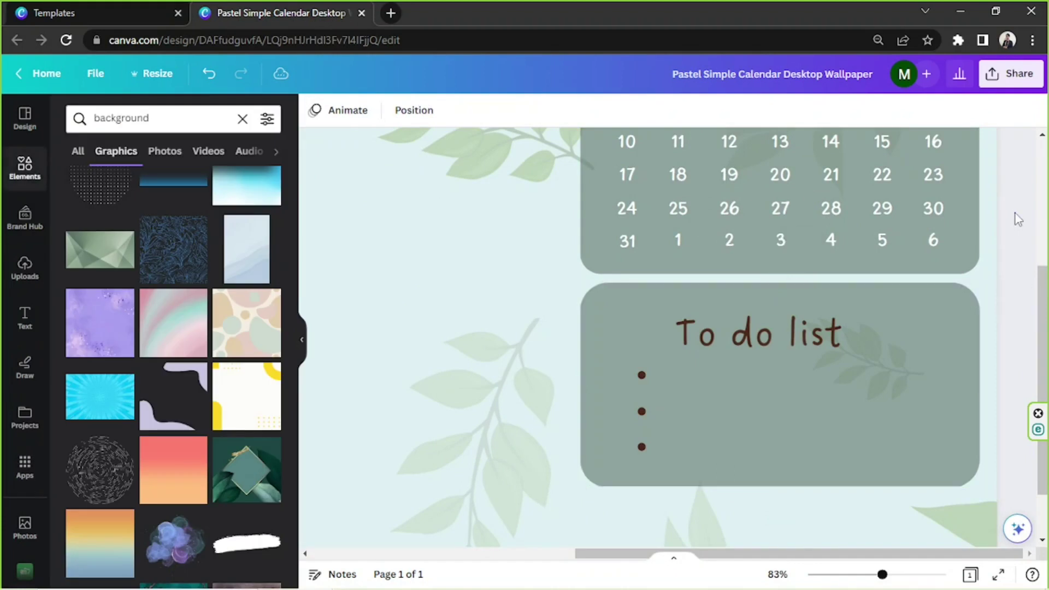
# Copy the July 2022 heading's style so the To do list heading turns white.
pyautogui.moveTo(881, 573); pyautogui.dragTo(863, 575)
pyautogui.click(841, 353)
pyautogui.moveTo(840, 353); pyautogui.dragTo(860, 352)
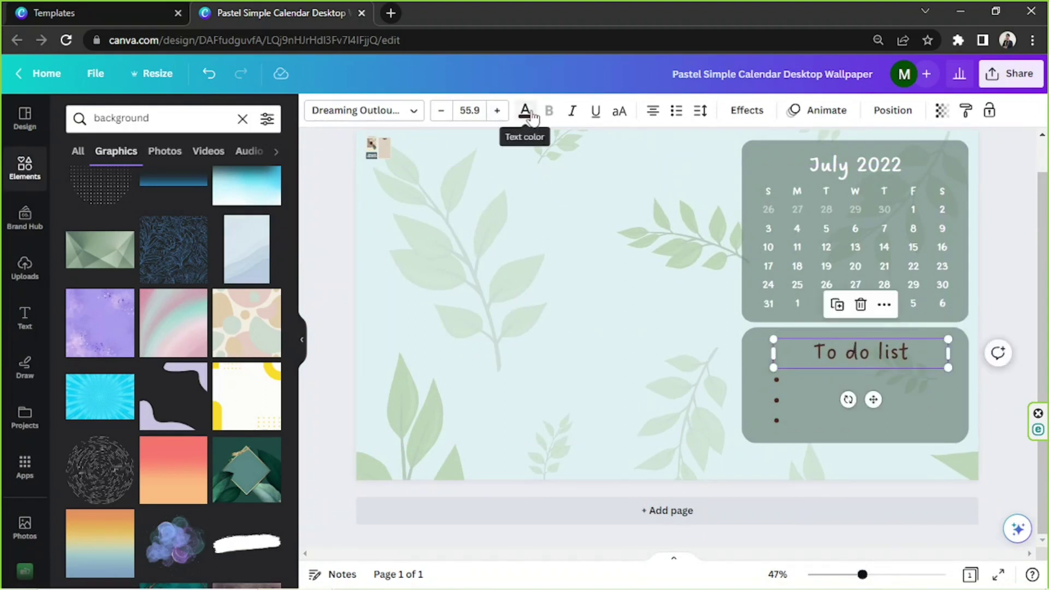
pyautogui.click(835, 171)
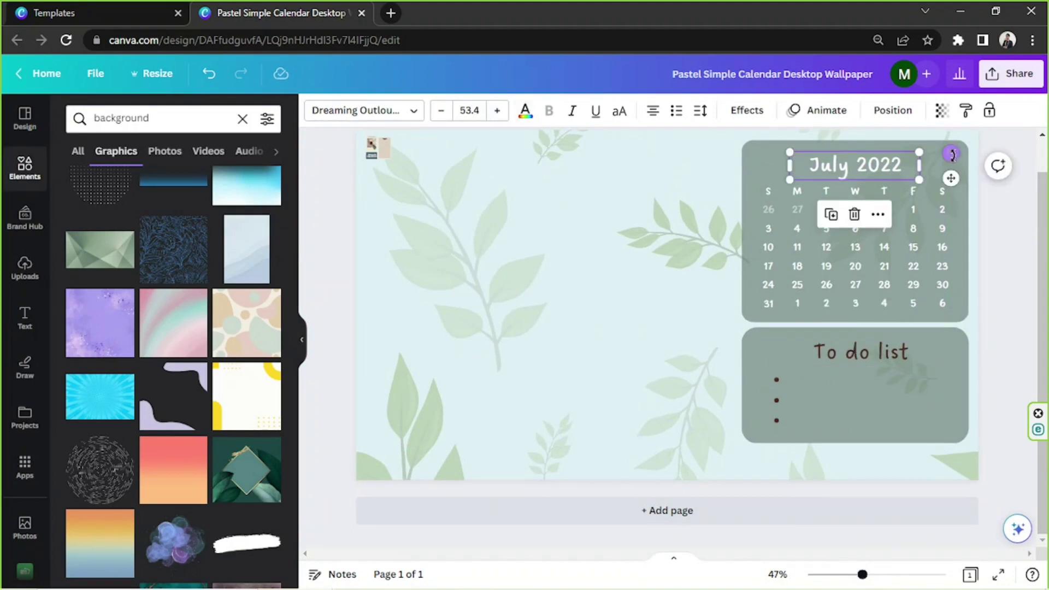
pyautogui.click(873, 217)
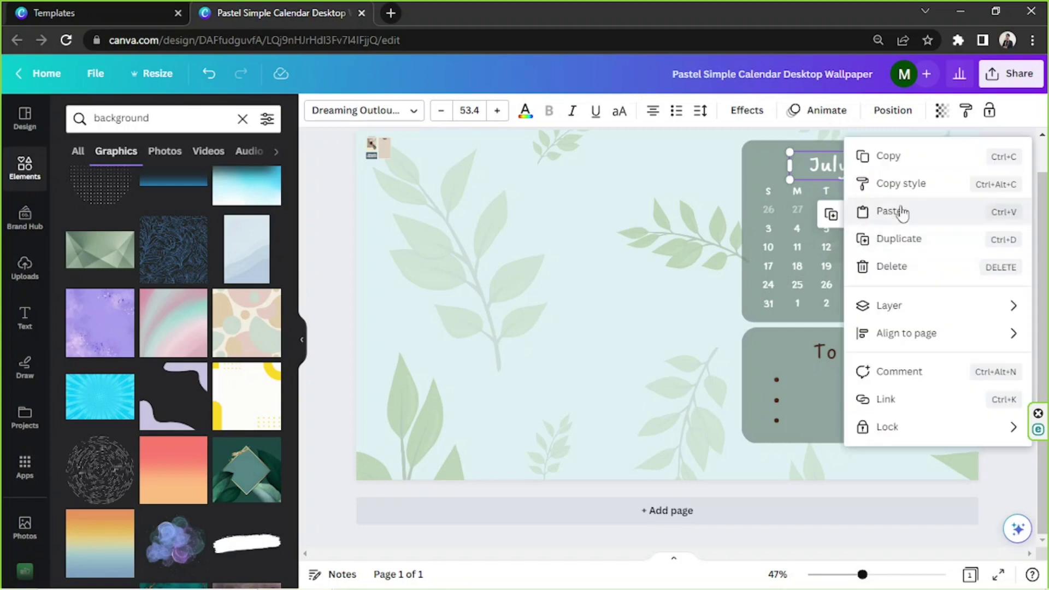
pyautogui.click(896, 183)
pyautogui.click(855, 354)
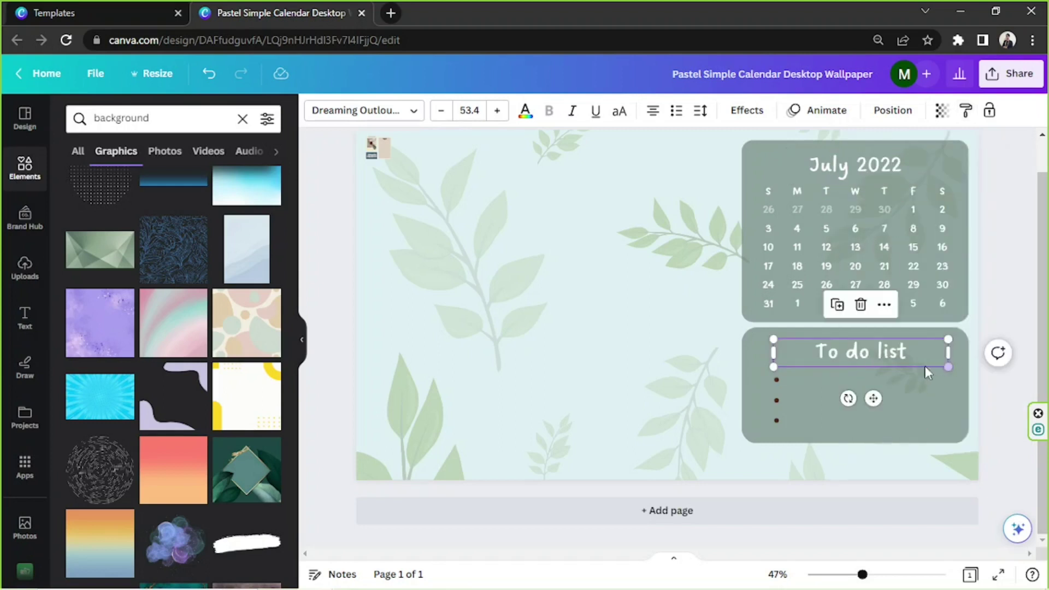
pyautogui.moveTo(910, 358); pyautogui.dragTo(910, 353)
# Delete the empty bullet list beneath the To do list heading.
pyautogui.click(805, 384)
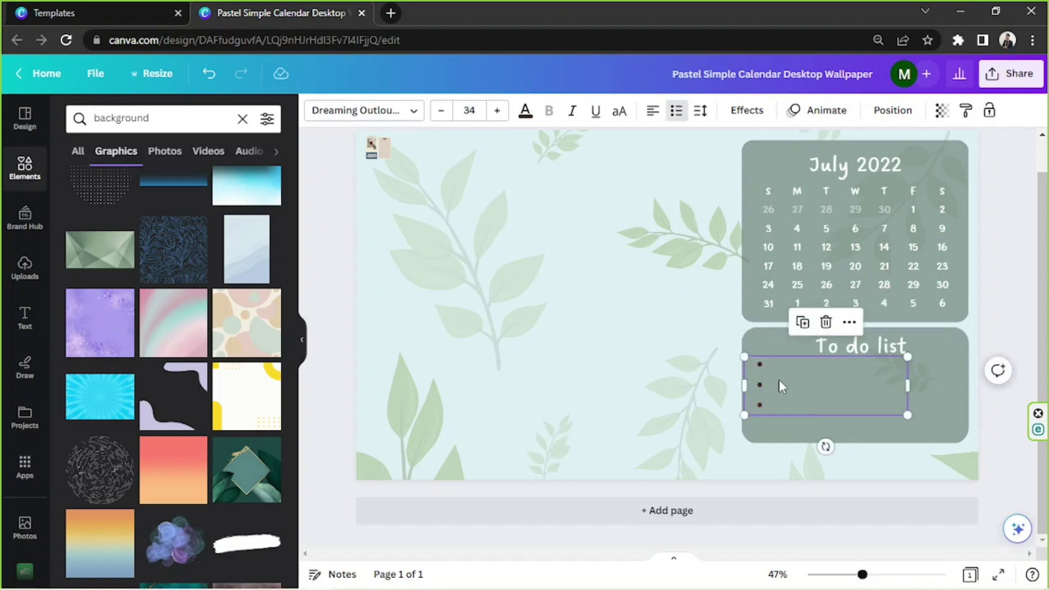
pyautogui.click(826, 322)
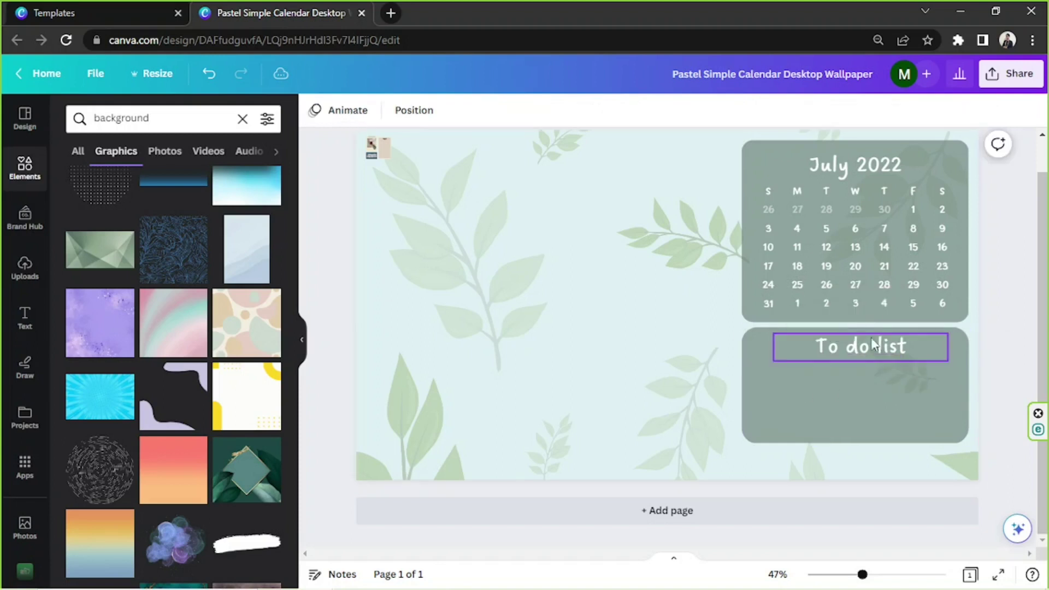
pyautogui.click(895, 349)
pyautogui.moveTo(949, 359); pyautogui.dragTo(902, 351)
pyautogui.hotkey('ctrl', 'z')
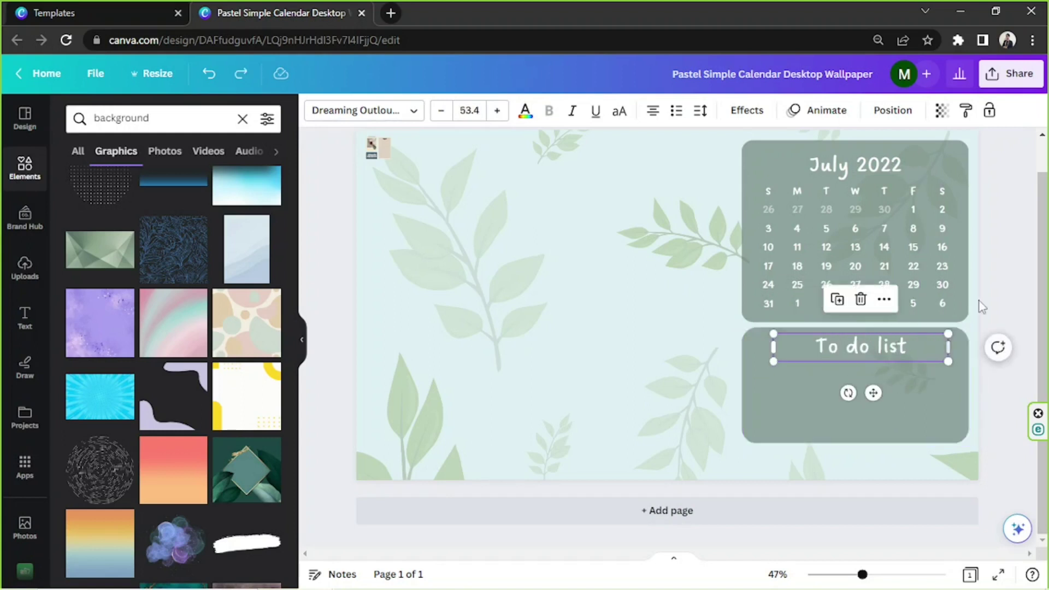
pyautogui.click(847, 389)
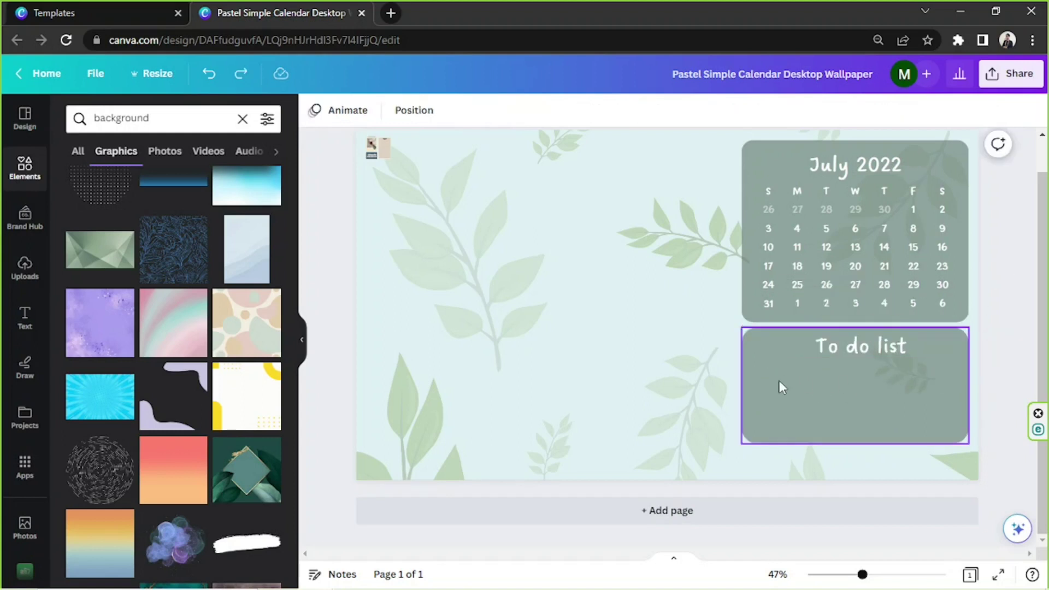
# Change the heading to 'To do list:' and shift both panels slightly left.
pyautogui.click(859, 348)
pyautogui.click(859, 346)
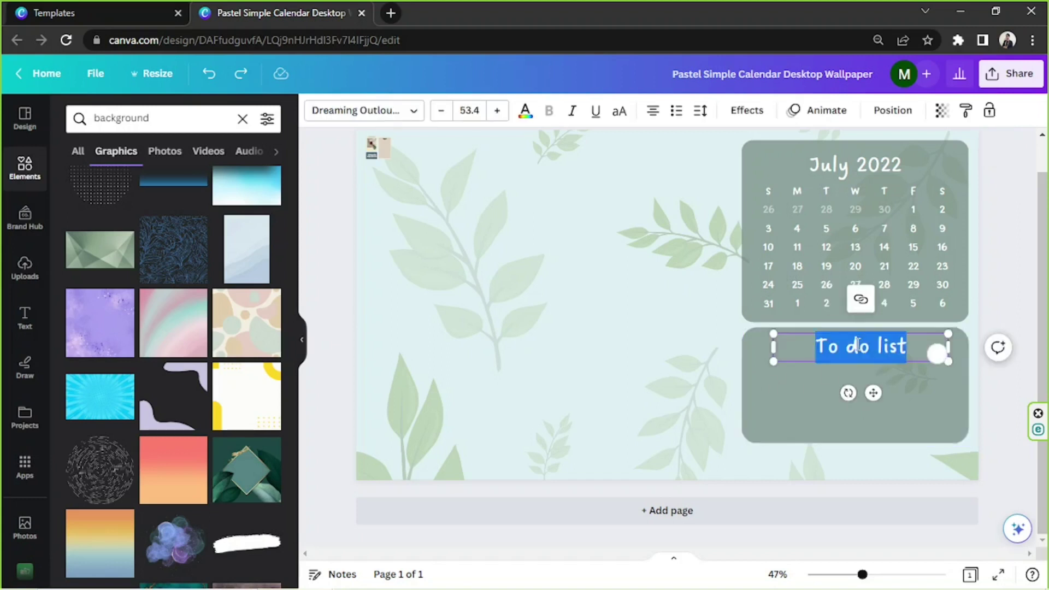
pyautogui.click(859, 346)
pyautogui.moveTo(911, 348); pyautogui.dragTo(791, 348)
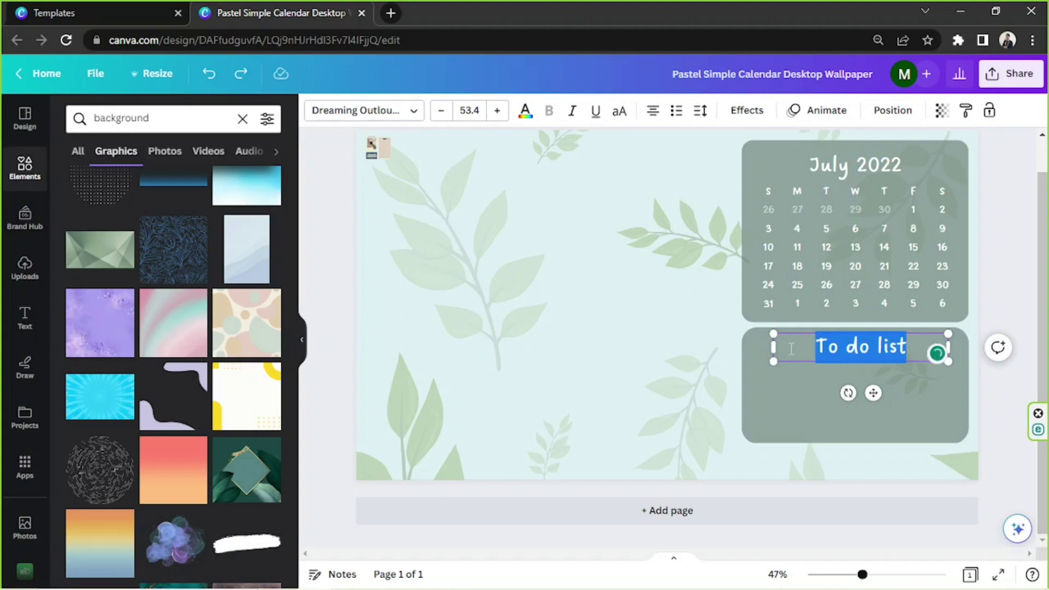
pyautogui.click(835, 348)
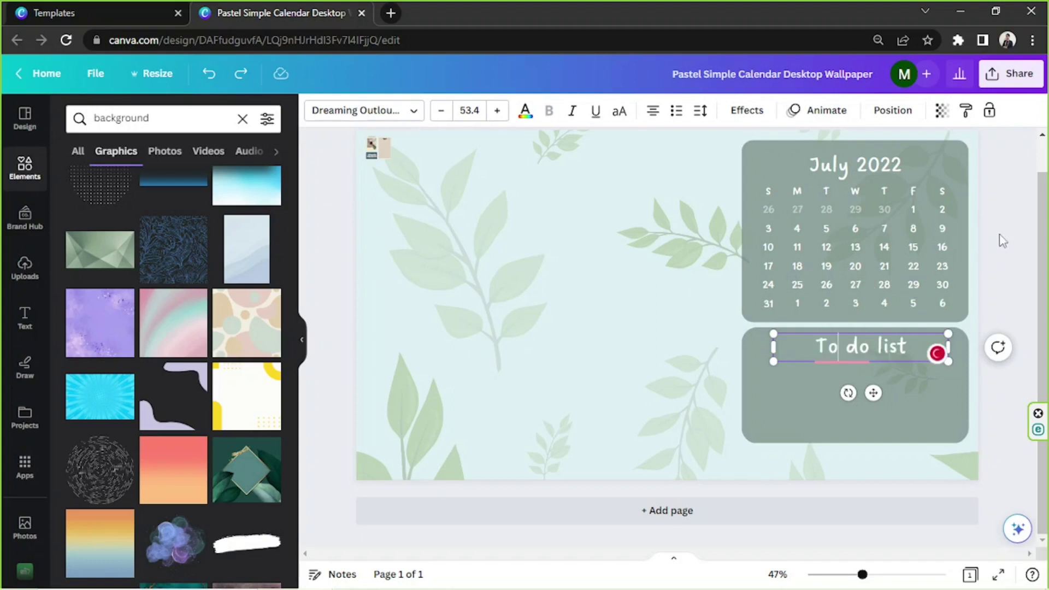
pyautogui.click(937, 353)
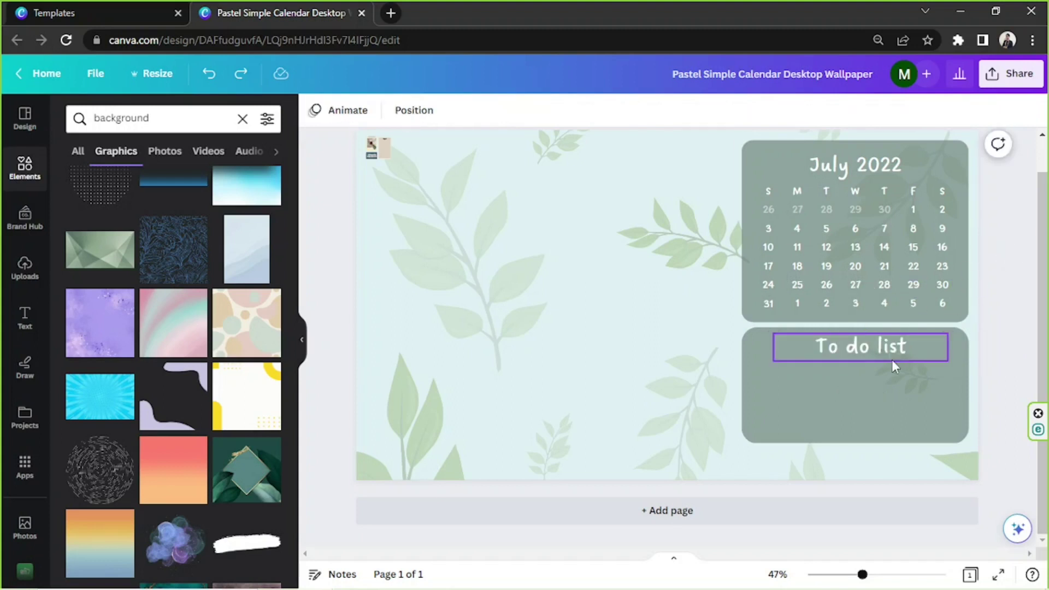
pyautogui.click(923, 349)
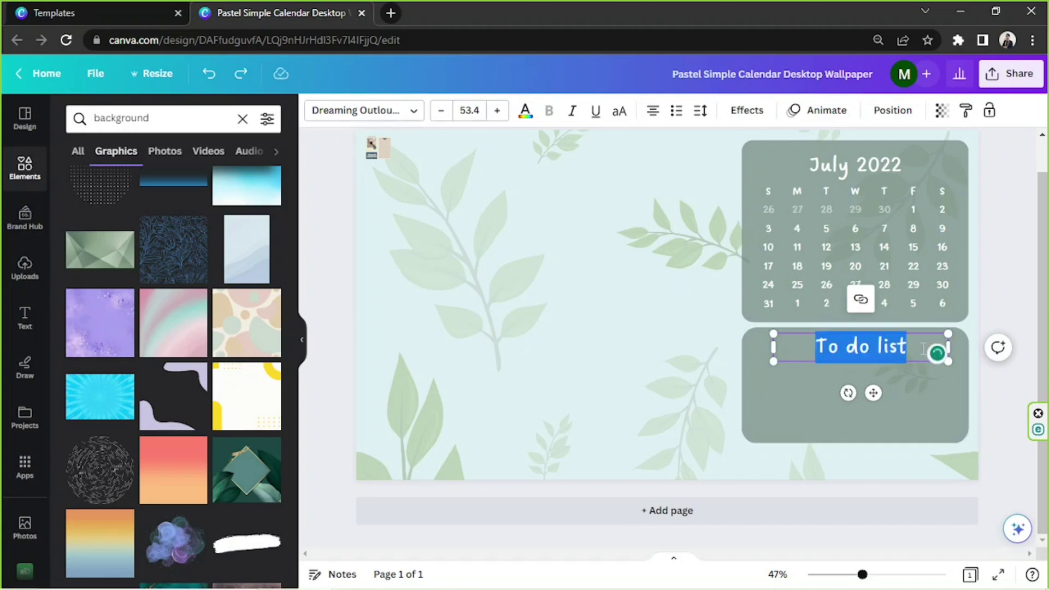
pyautogui.click(922, 349)
pyautogui.write(':')
pyautogui.click(993, 366)
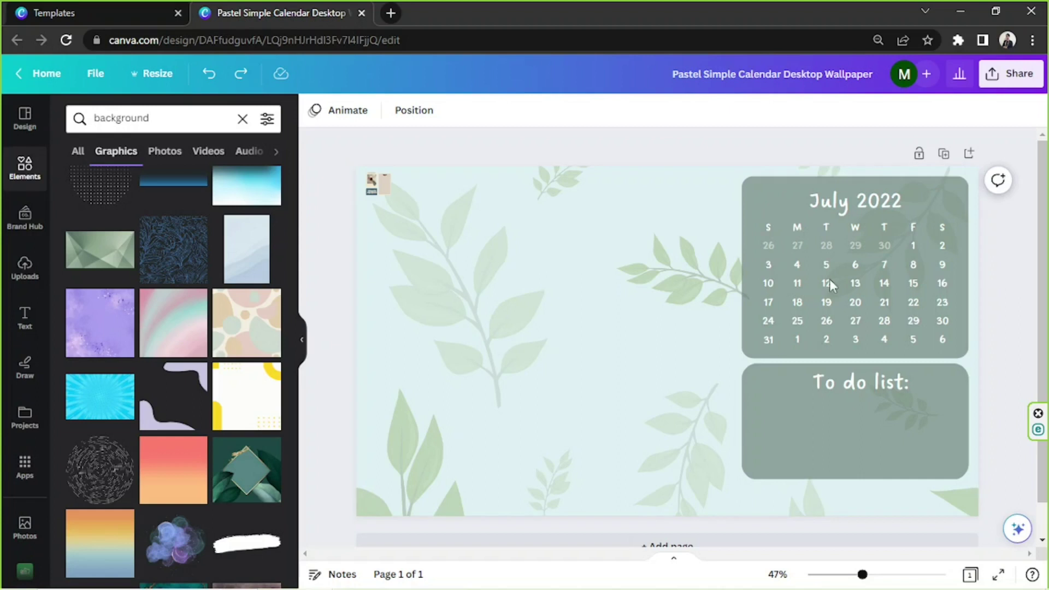
pyautogui.moveTo(1011, 469); pyautogui.dragTo(737, 160)
pyautogui.moveTo(815, 247)
pyautogui.mouseDown()
pyautogui.moveTo(787, 243)
pyautogui.moveTo(824, 257)
pyautogui.moveTo(781, 247)
pyautogui.moveTo(810, 252)
pyautogui.mouseUp()
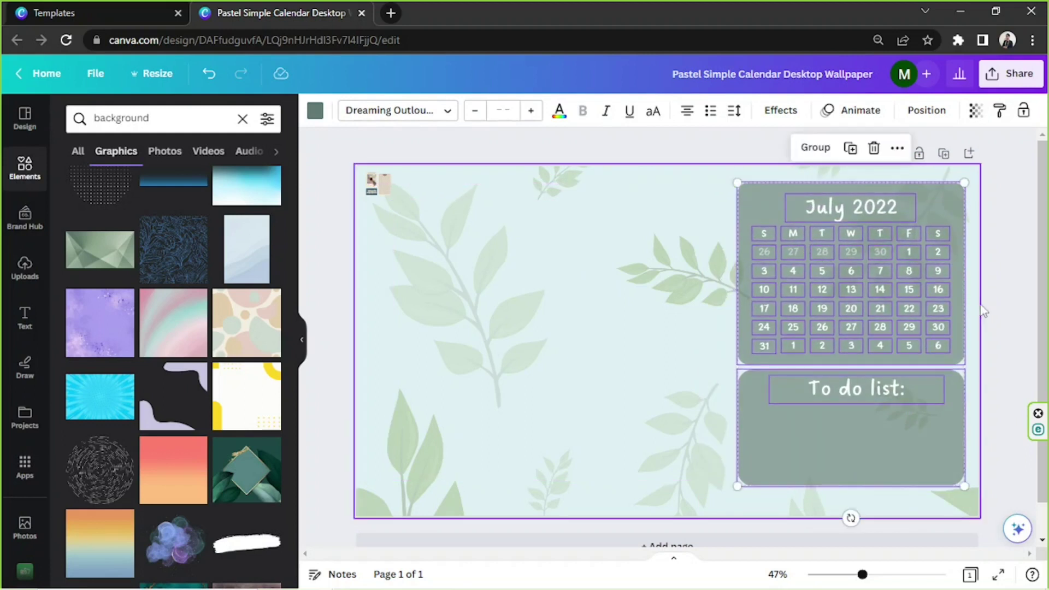
# Delete the quote box from the leafy page.
pyautogui.click(1000, 311)
pyautogui.scroll(-1, 1000, 310)
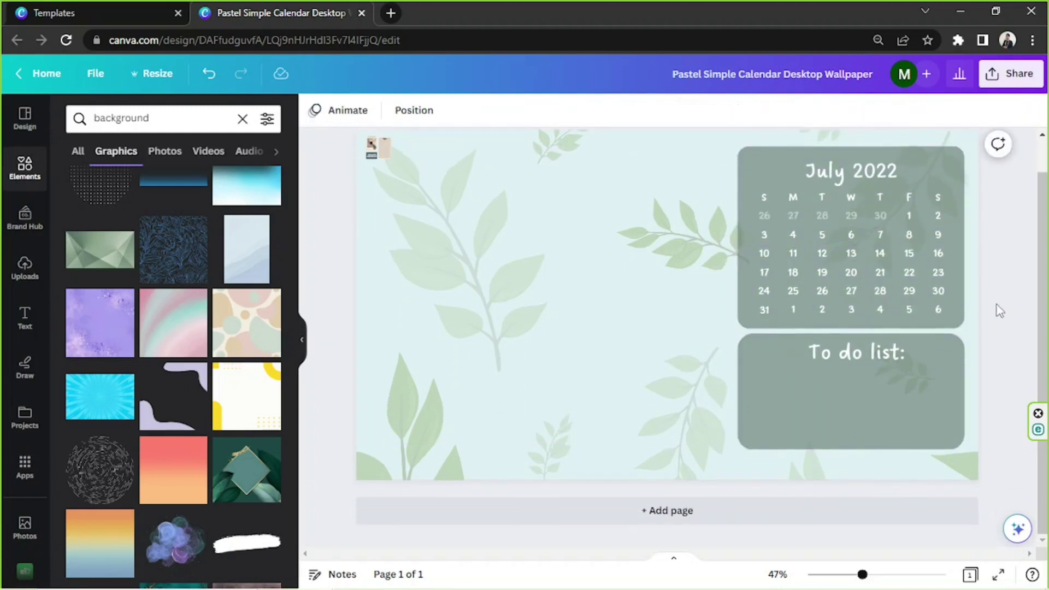
pyautogui.scroll(1, 1000, 311)
pyautogui.moveTo(391, 192); pyautogui.dragTo(605, 390)
pyautogui.click(333, 193)
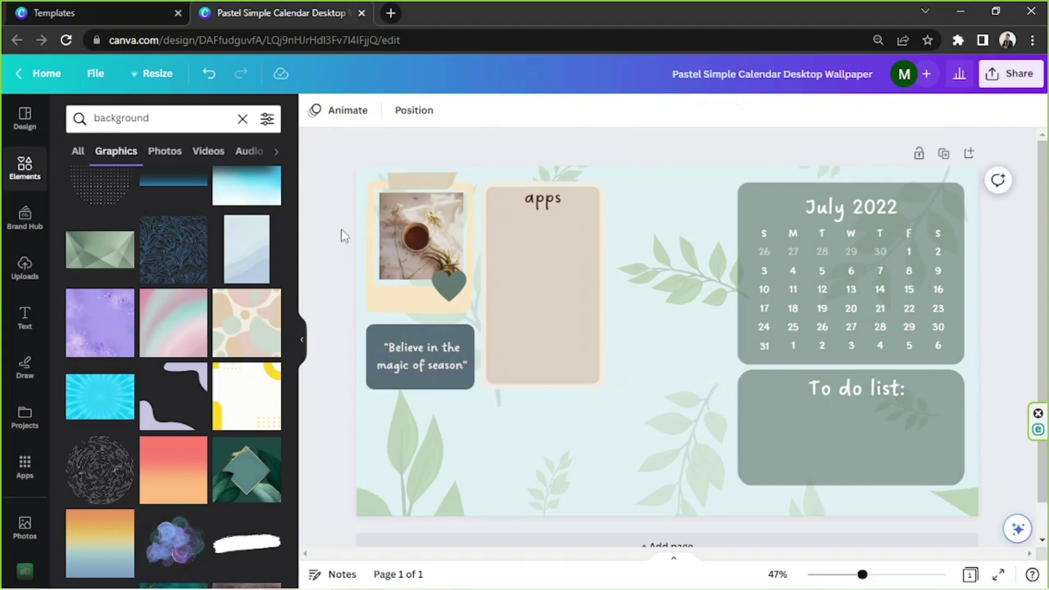
pyautogui.moveTo(336, 328); pyautogui.dragTo(430, 386)
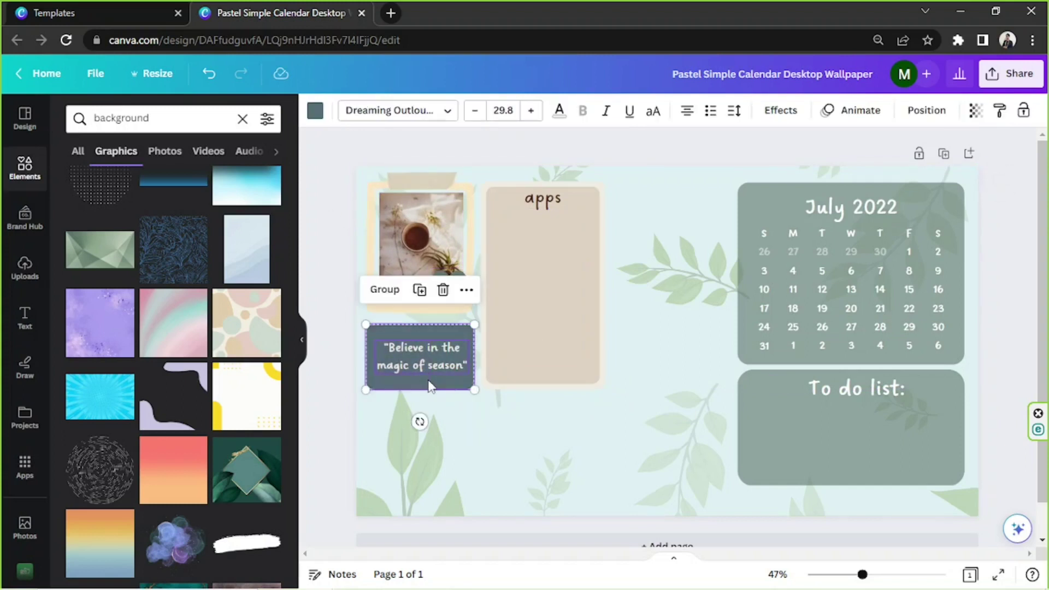
pyautogui.press('Delete')
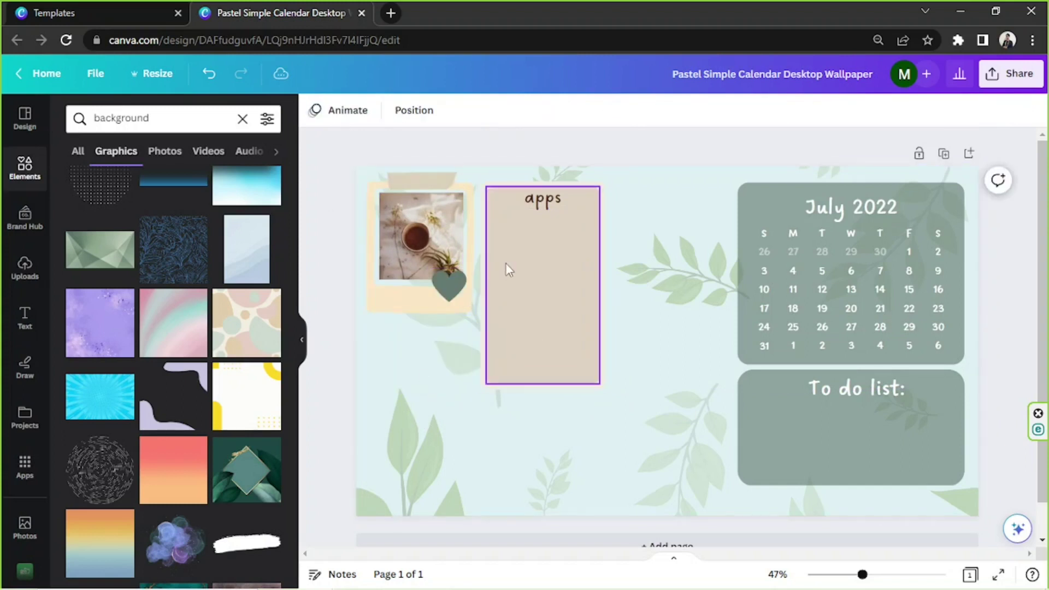
# Delete the beige apps panel and its leftover apps text.
pyautogui.click(778, 416)
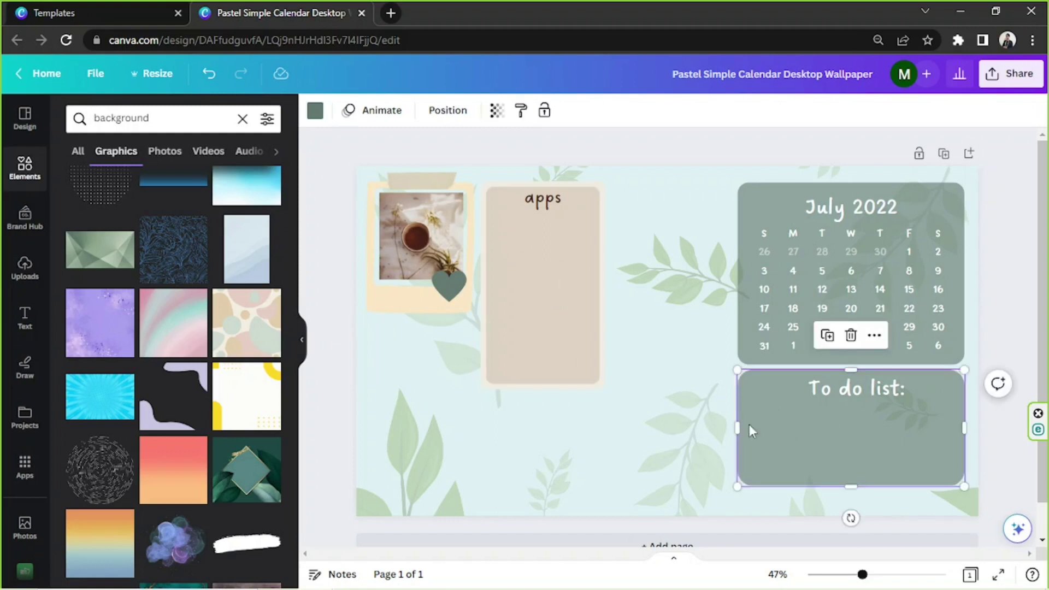
pyautogui.click(562, 240)
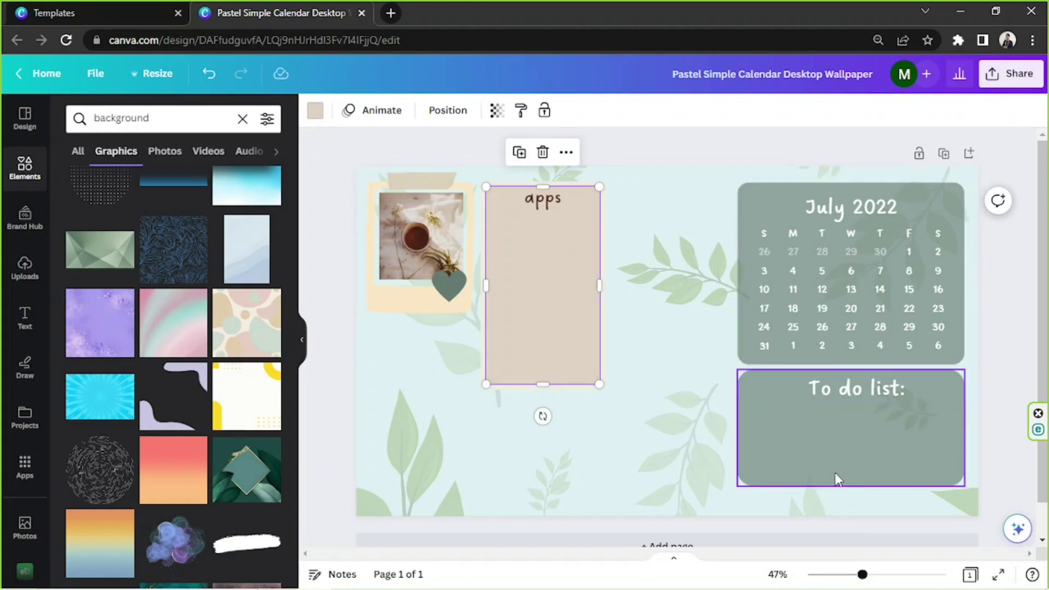
pyautogui.press('Delete')
pyautogui.click(542, 200)
pyautogui.press('Delete')
# Select the whole polaroid decoration and move it beside the calendar.
pyautogui.click(445, 254)
pyautogui.moveTo(344, 180); pyautogui.dragTo(478, 319)
pyautogui.moveTo(326, 161); pyautogui.dragTo(444, 357)
pyautogui.moveTo(325, 166); pyautogui.dragTo(479, 321)
pyautogui.moveTo(426, 269); pyautogui.dragTo(684, 276)
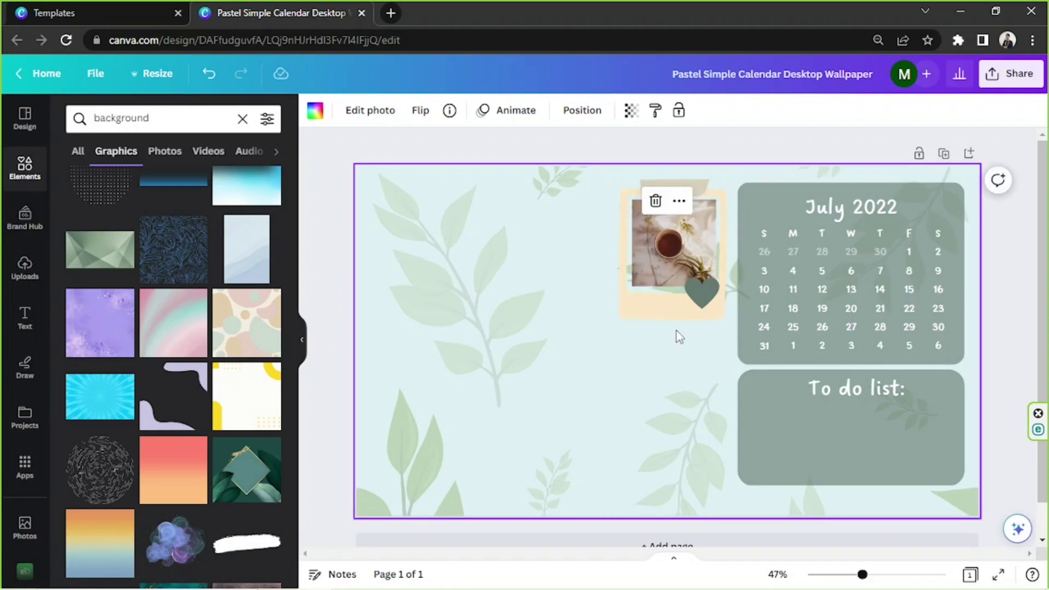
pyautogui.click(618, 147)
# Delete the polaroid photo, its frame and the leftover tape strip.
pyautogui.click(701, 292)
pyautogui.moveTo(678, 255); pyautogui.dragTo(696, 285)
pyautogui.hotkey('ctrl', 'z')
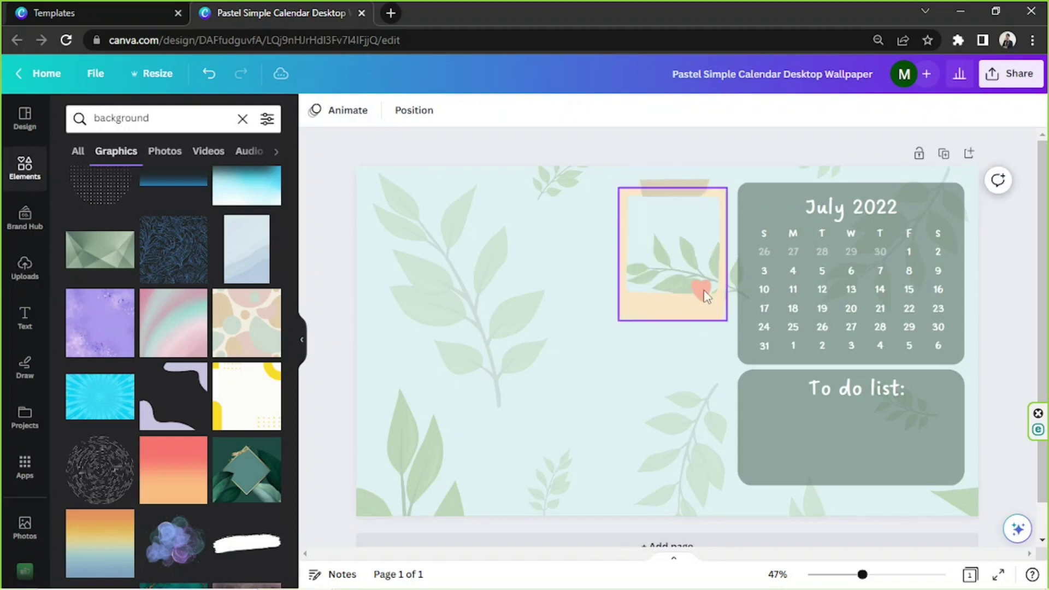
pyautogui.press('Delete')
pyautogui.click(677, 192)
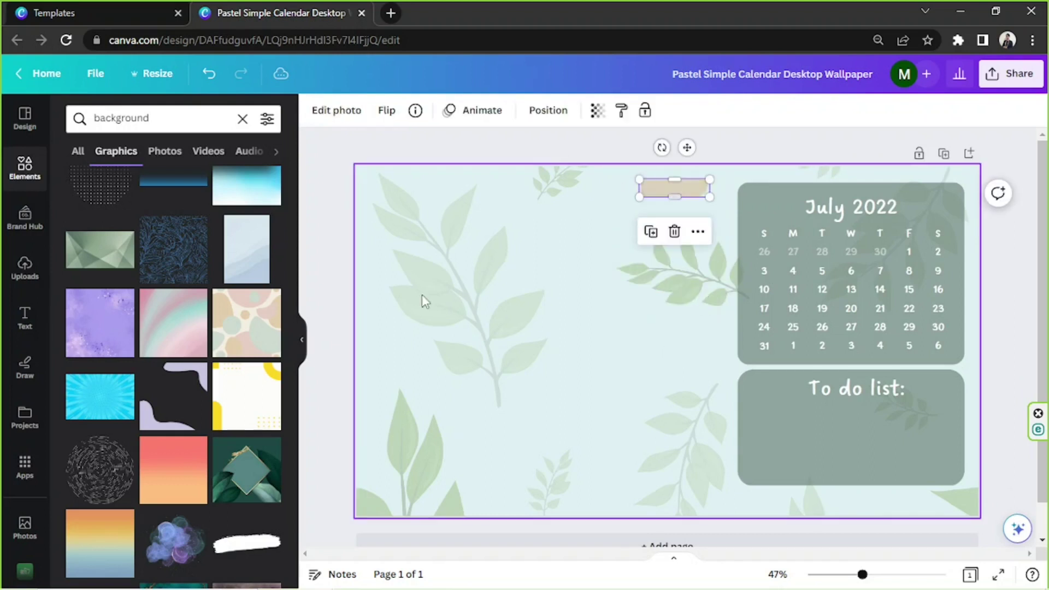
pyautogui.press('Delete')
pyautogui.click(142, 129)
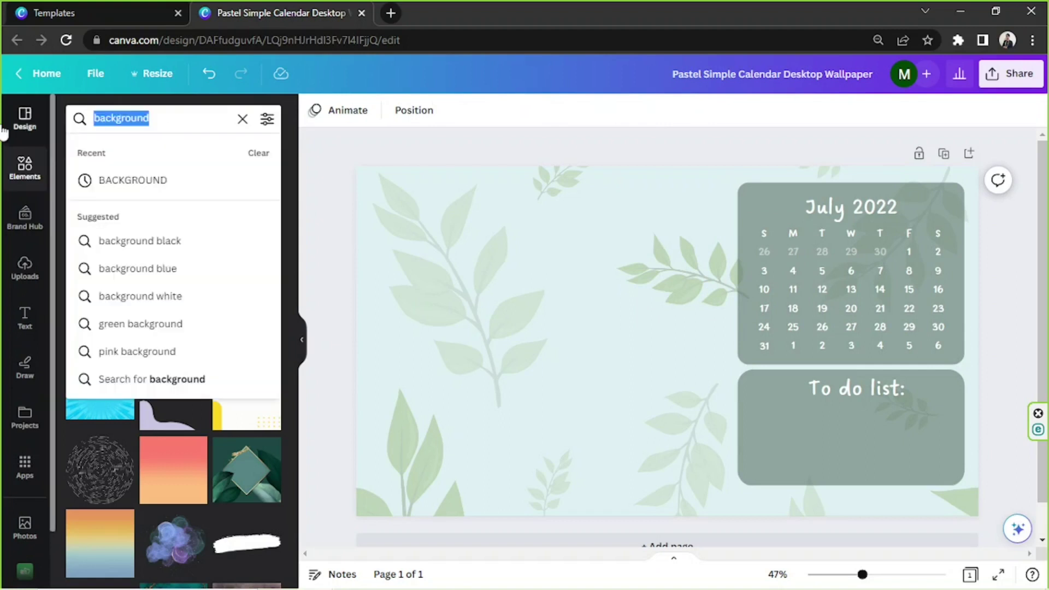
# Search elements for 'polaroid' and place the stacked-polaroids graphic beside the calendar near the top.
pyautogui.write('polaroid')
pyautogui.press('Return')
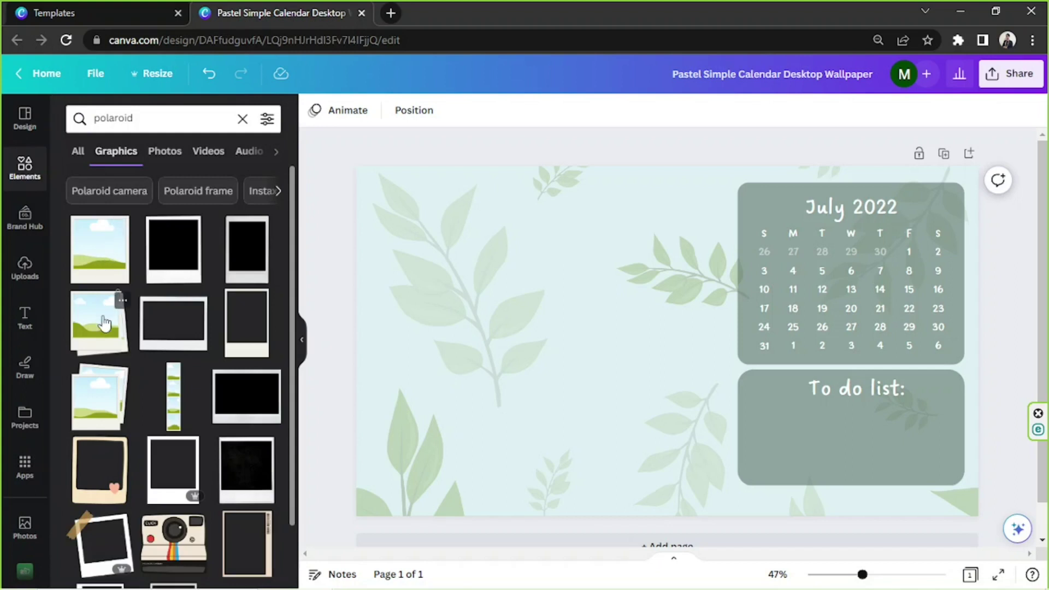
pyautogui.click(102, 408)
pyautogui.moveTo(684, 355); pyautogui.dragTo(689, 262)
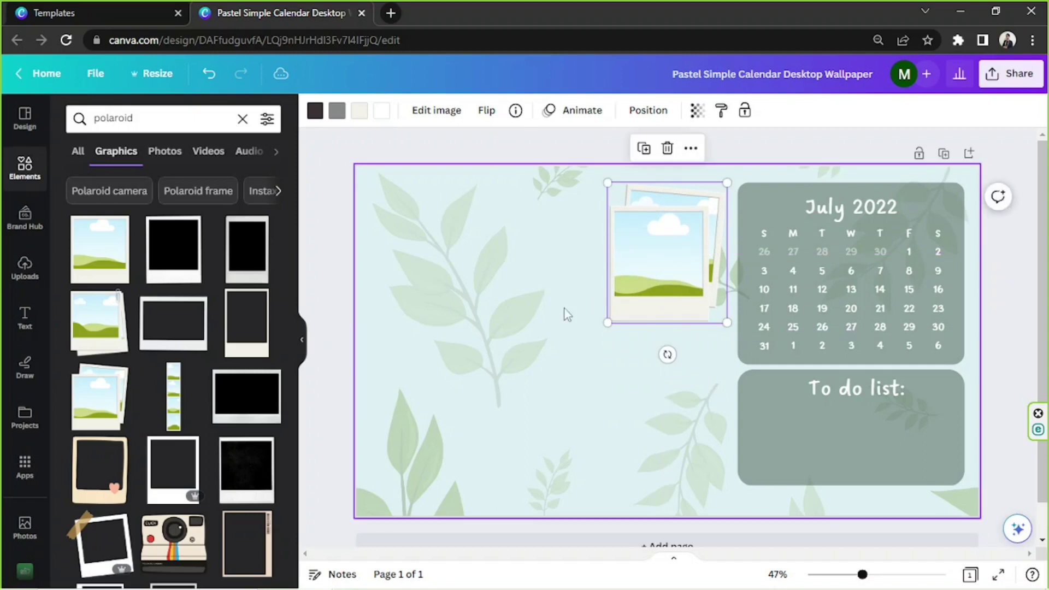
pyautogui.click(416, 172)
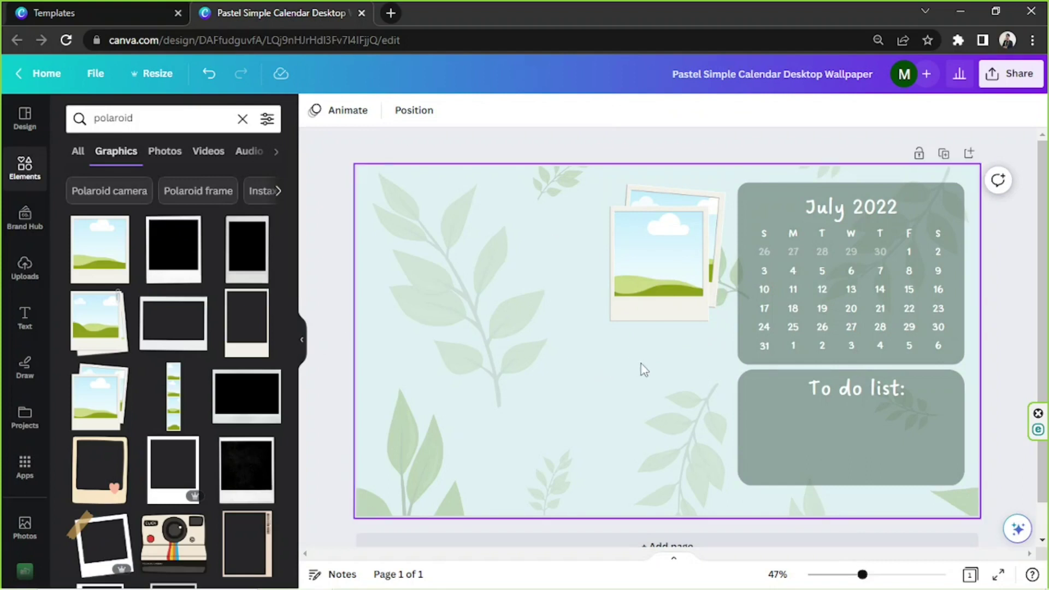
pyautogui.scroll(-2, 216, 310)
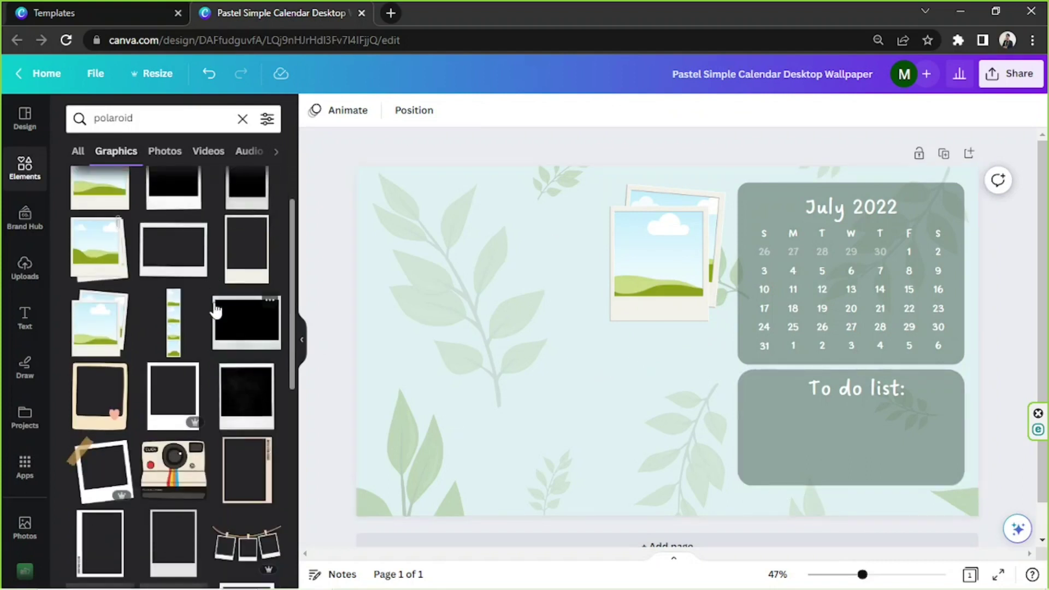
pyautogui.scroll(2, 216, 311)
# Browse the image effects available for the stacked-polaroids graphic.
pyautogui.click(615, 256)
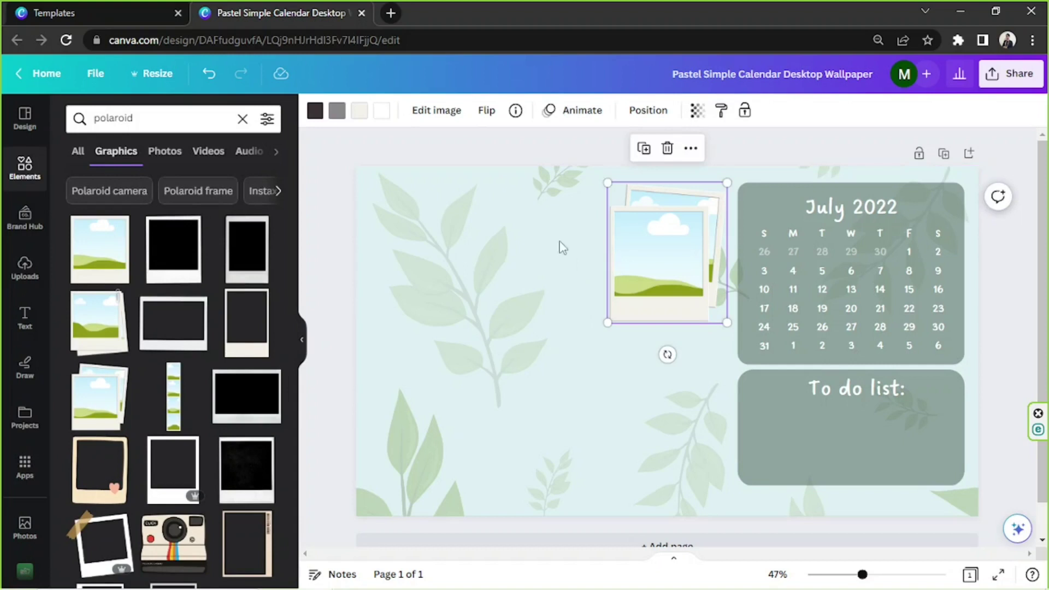
pyautogui.click(436, 110)
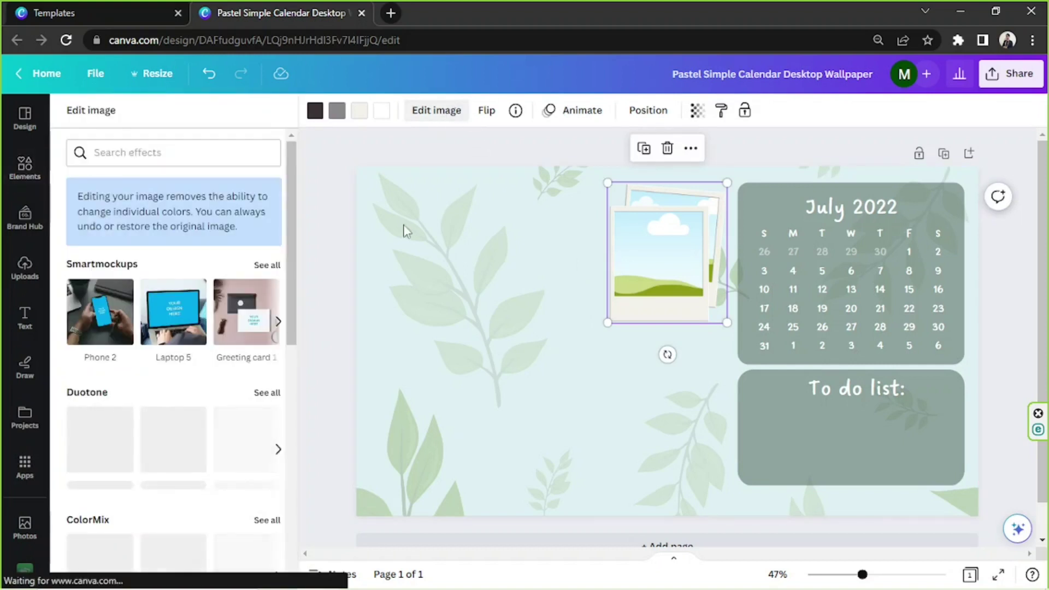
pyautogui.scroll(-4, 229, 238)
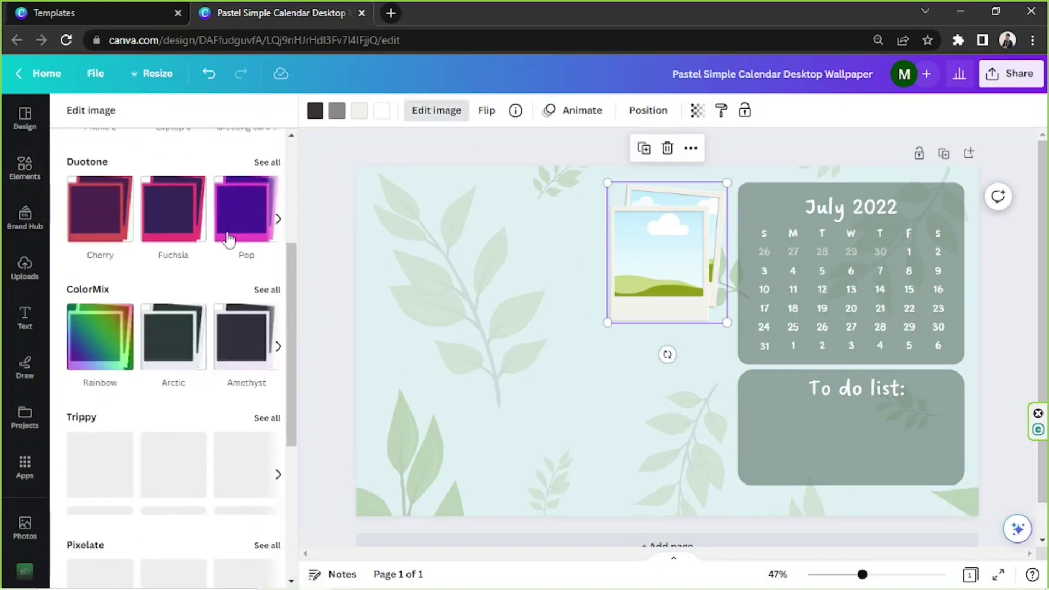
pyautogui.scroll(-4, 229, 238)
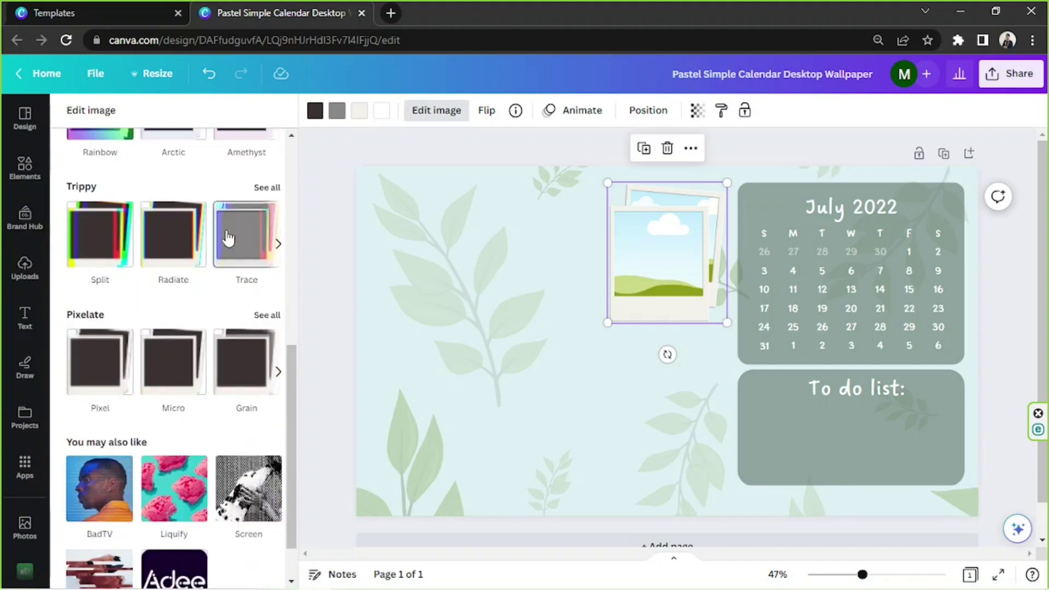
pyautogui.scroll(-1, 228, 237)
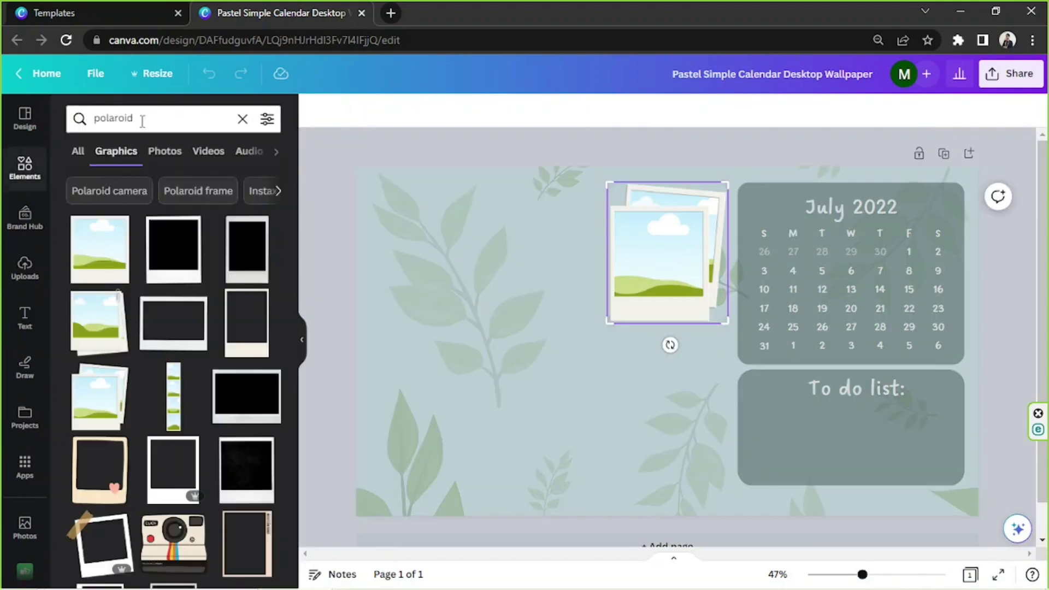
pyautogui.click(142, 120)
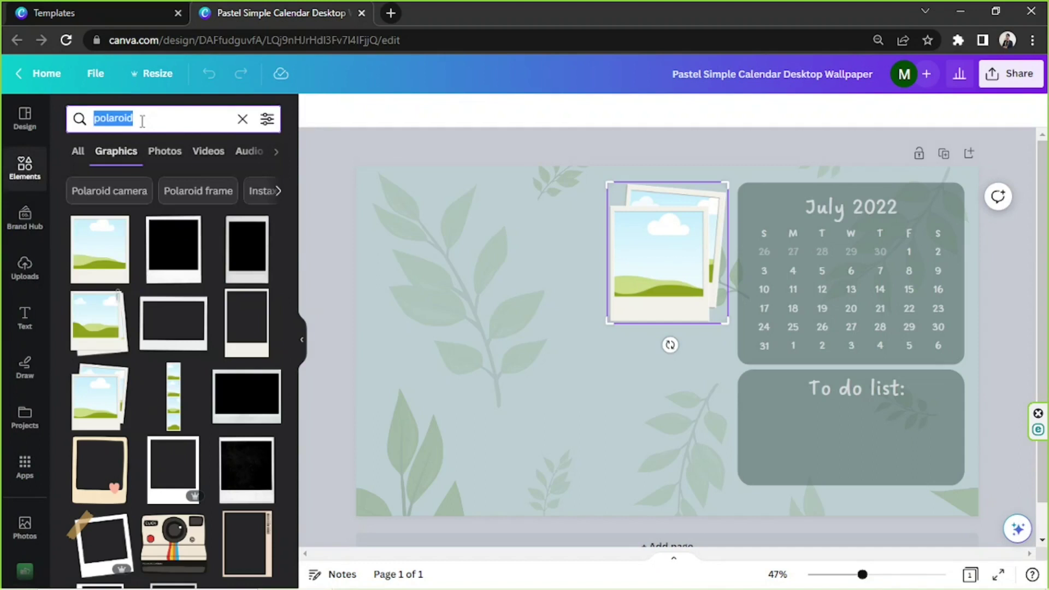
pyautogui.click(507, 246)
pyautogui.click(157, 120)
pyautogui.doubleClick(157, 120)
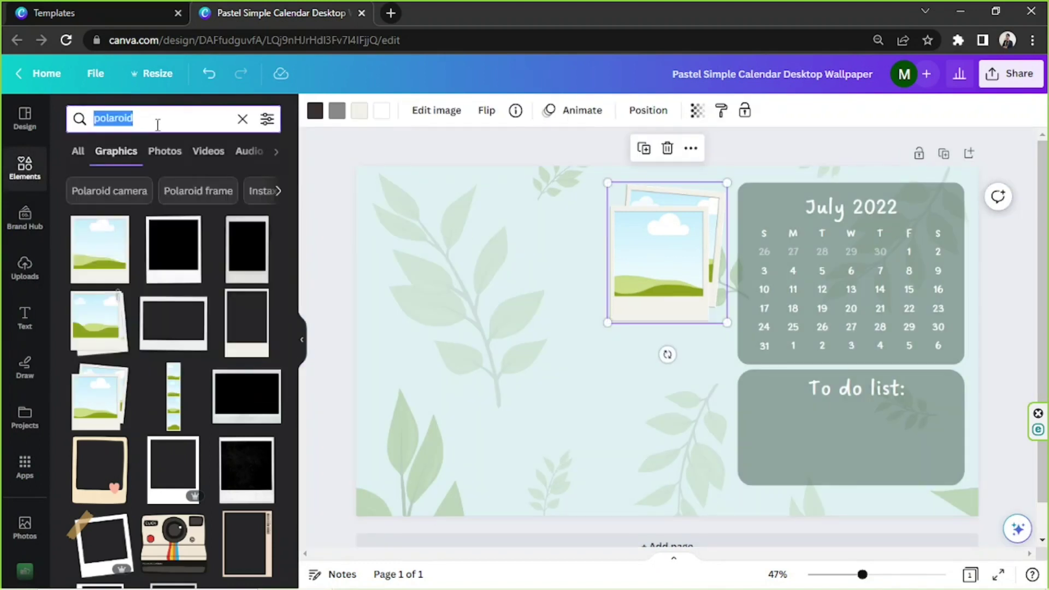
pyautogui.write('shadow')
pyautogui.press('Return')
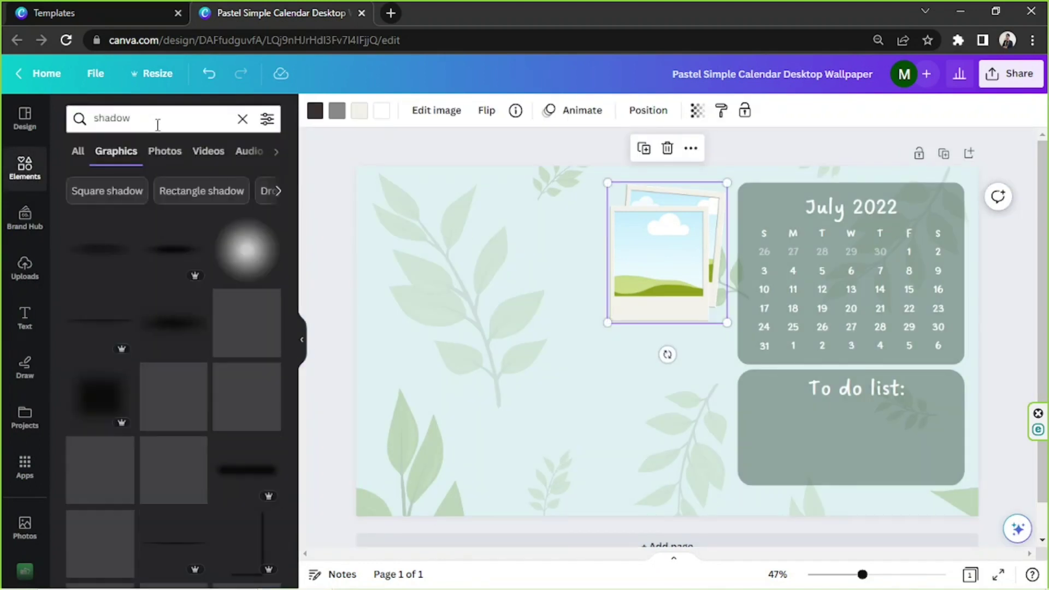
pyautogui.scroll(-4, 211, 336)
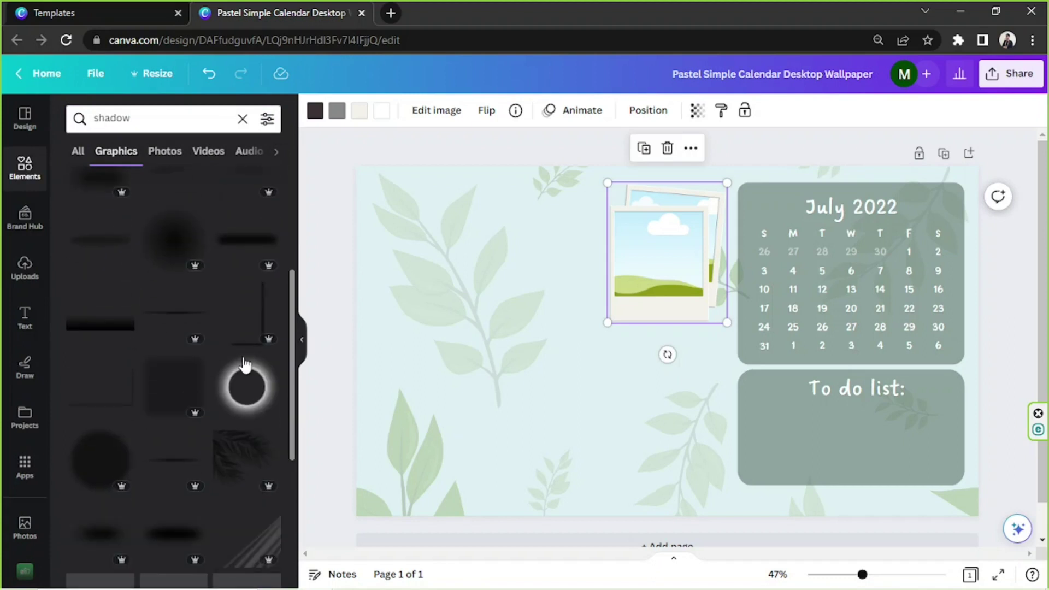
pyautogui.scroll(-3, 113, 404)
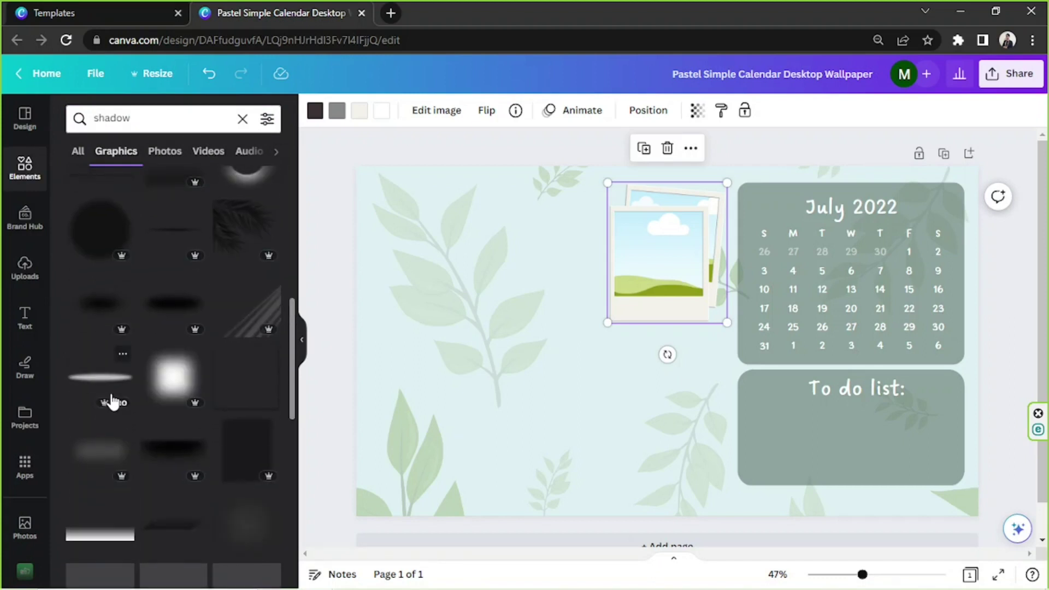
pyautogui.click(255, 461)
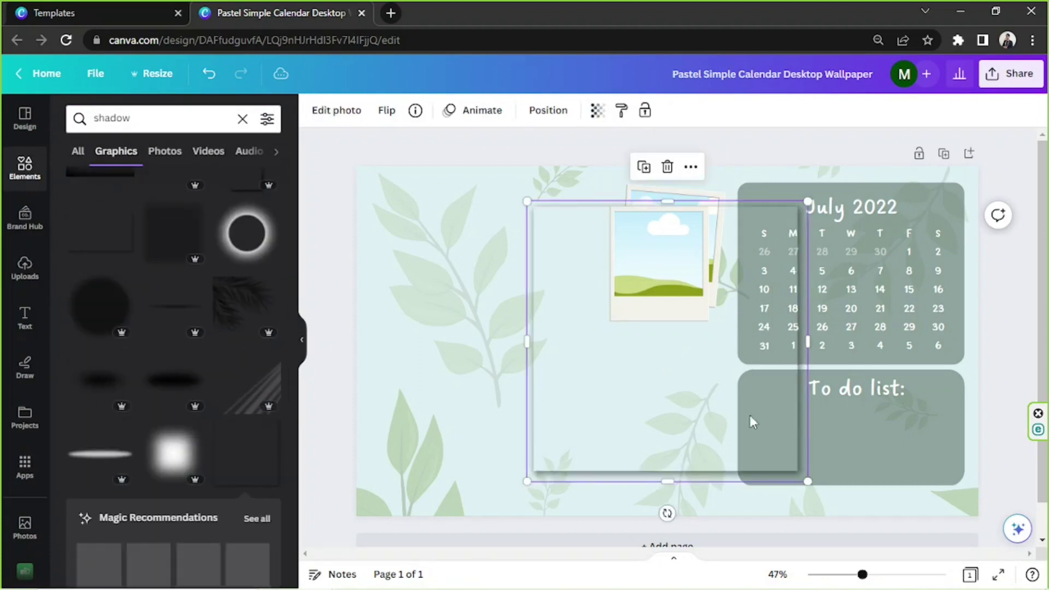
pyautogui.moveTo(798, 480); pyautogui.dragTo(645, 372)
pyautogui.moveTo(613, 314); pyautogui.dragTo(672, 304)
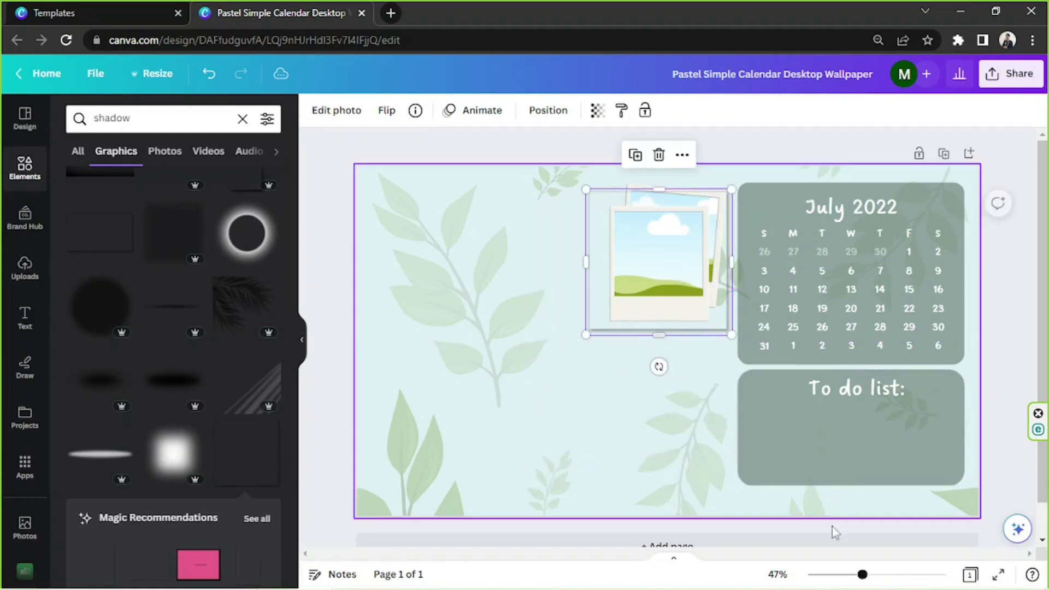
pyautogui.click(931, 575)
pyautogui.click(881, 575)
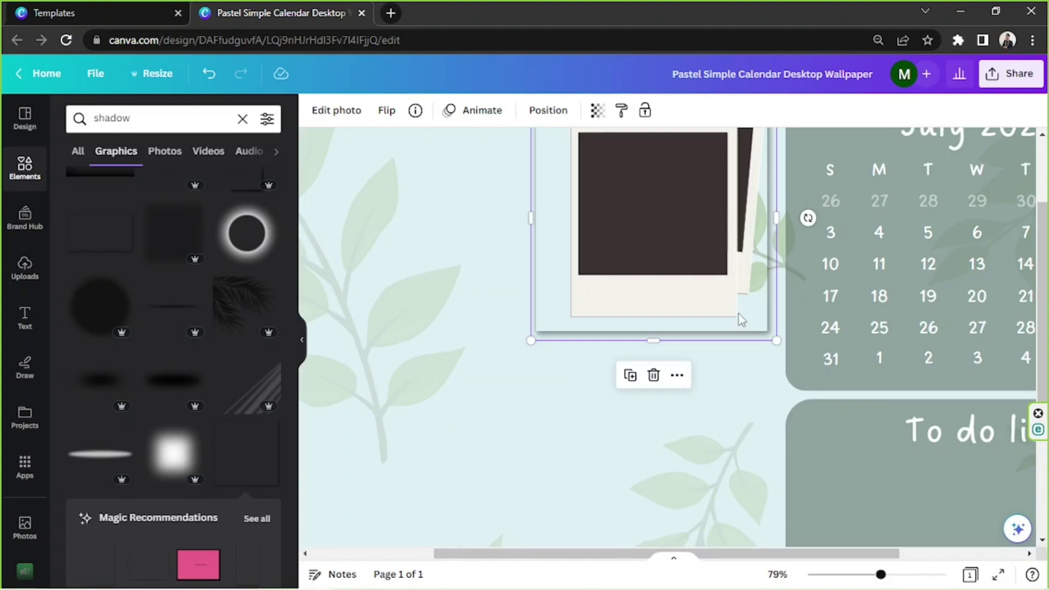
# Zoom in around the polaroids and open the Position arrangement settings.
pyautogui.scroll(2, 742, 318)
pyautogui.moveTo(748, 316); pyautogui.dragTo(708, 297)
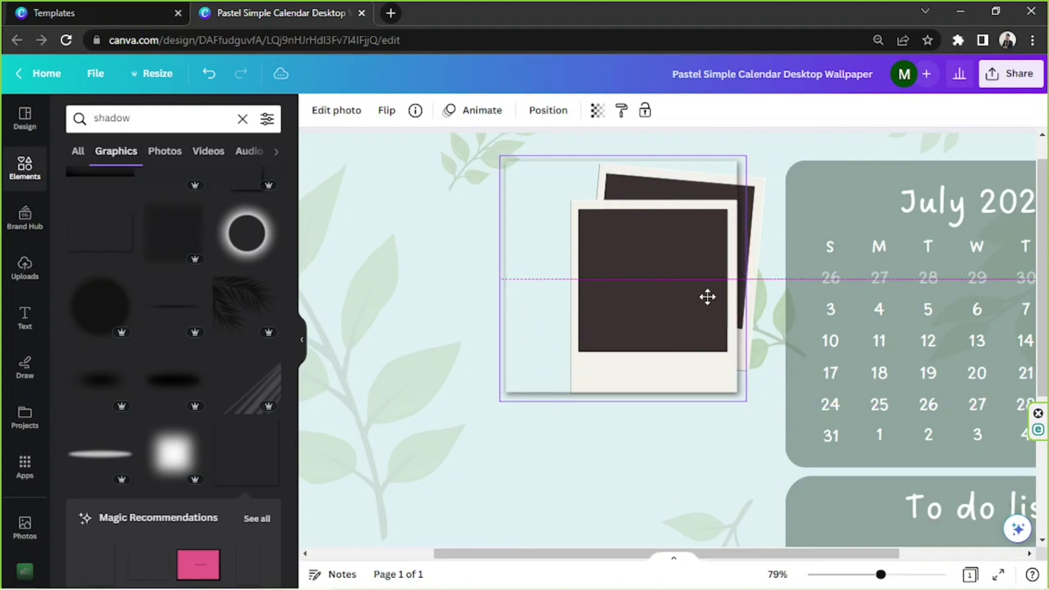
pyautogui.scroll(5, 796, 417)
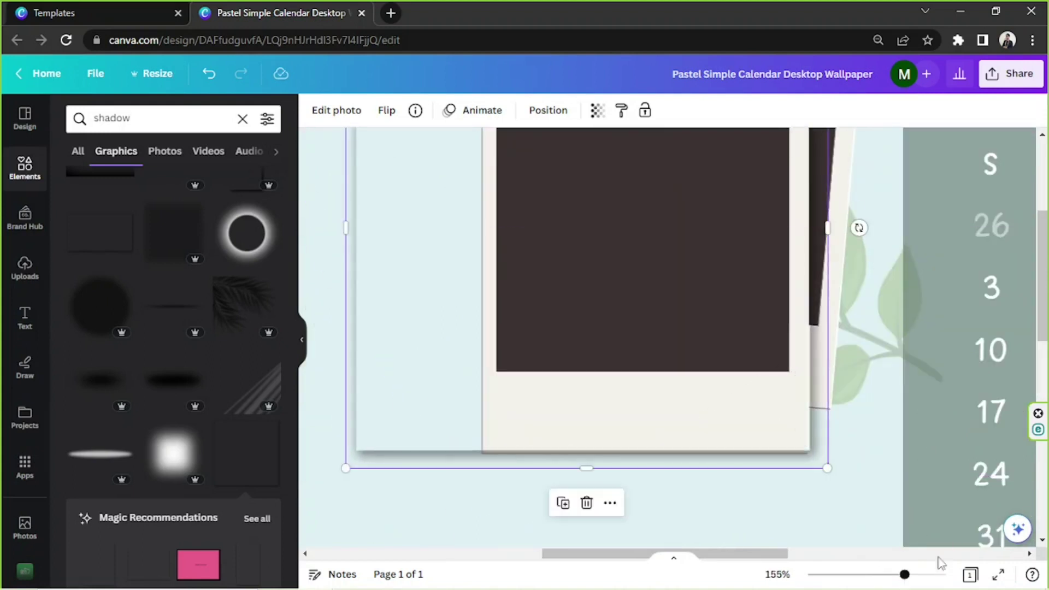
pyautogui.scroll(-1, 921, 369)
pyautogui.scroll(3, 581, 286)
pyautogui.hscroll(-5, 608, 364)
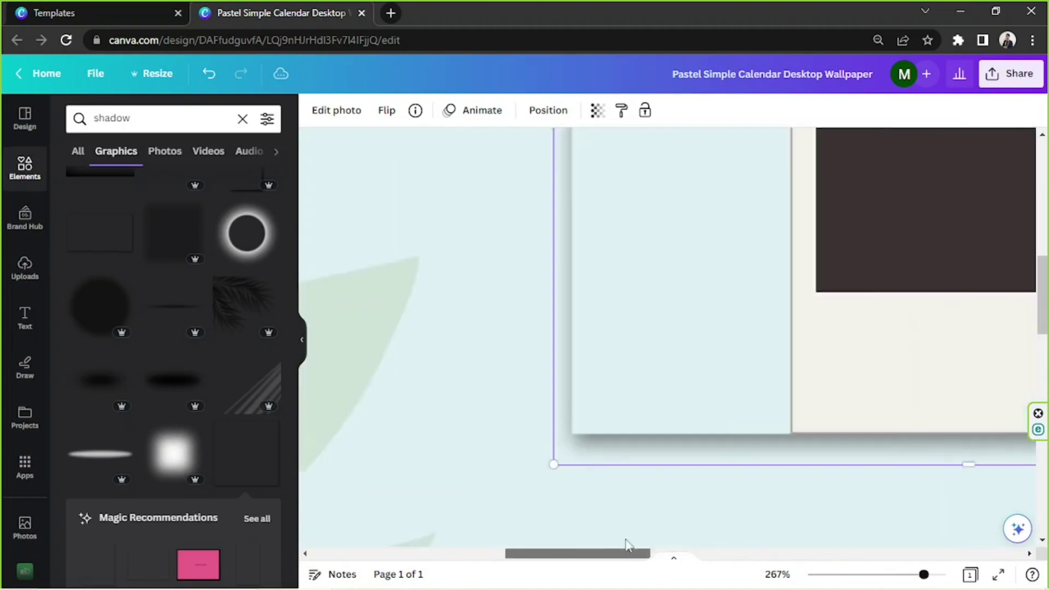
pyautogui.scroll(-3, 683, 265)
pyautogui.scroll(1, 803, 230)
pyautogui.scroll(-6, 803, 328)
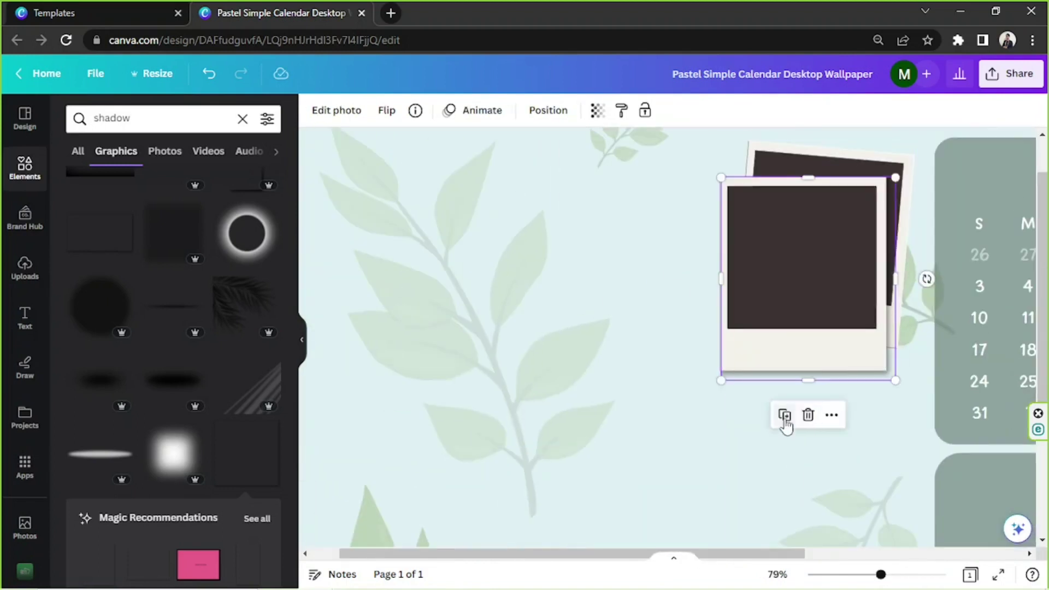
pyautogui.scroll(2, 803, 328)
pyautogui.hscroll(5, 625, 554)
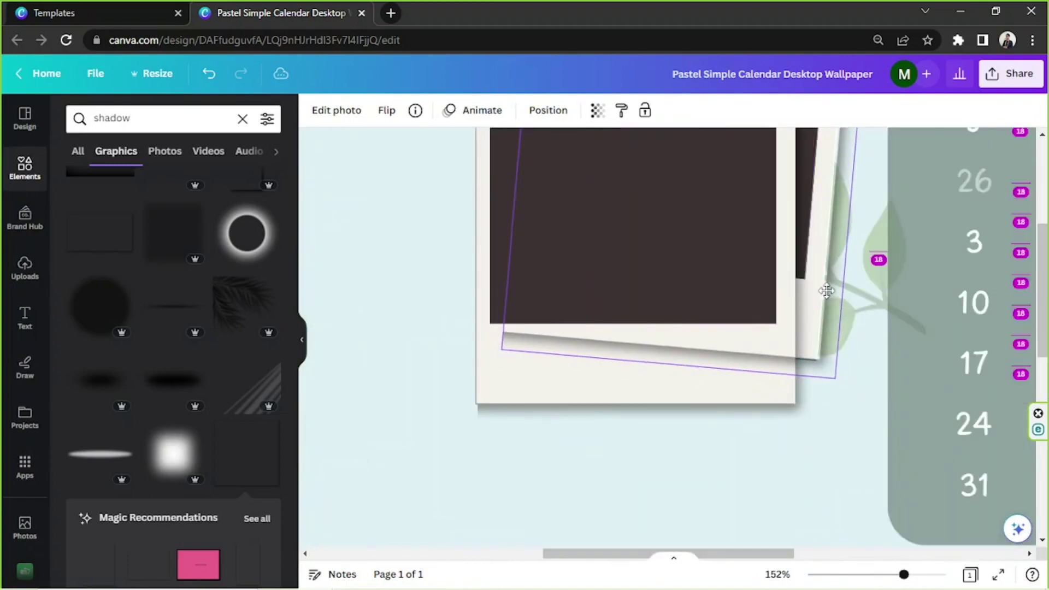
pyautogui.scroll(3, 822, 313)
pyautogui.scroll(-3, 822, 313)
pyautogui.click(548, 110)
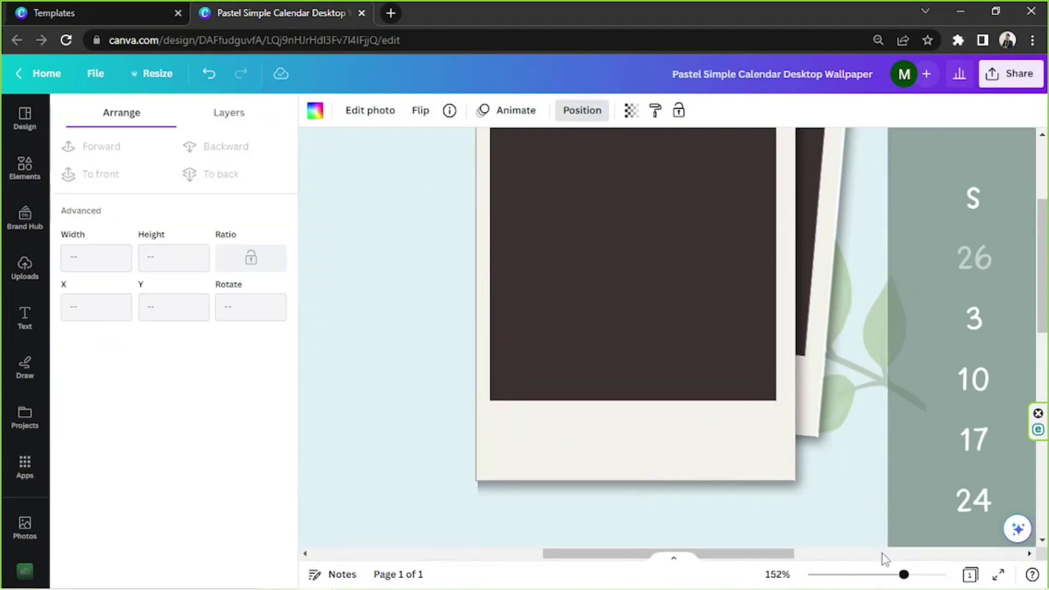
# Select the front and back polaroid frames together as one stack.
pyautogui.moveTo(903, 575); pyautogui.dragTo(880, 575)
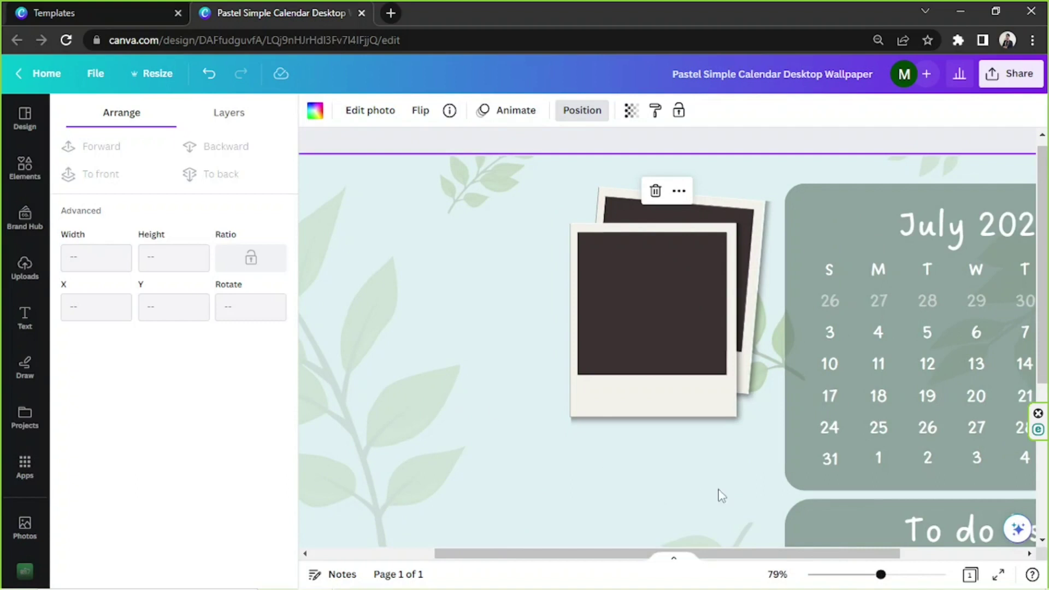
pyautogui.click(634, 260)
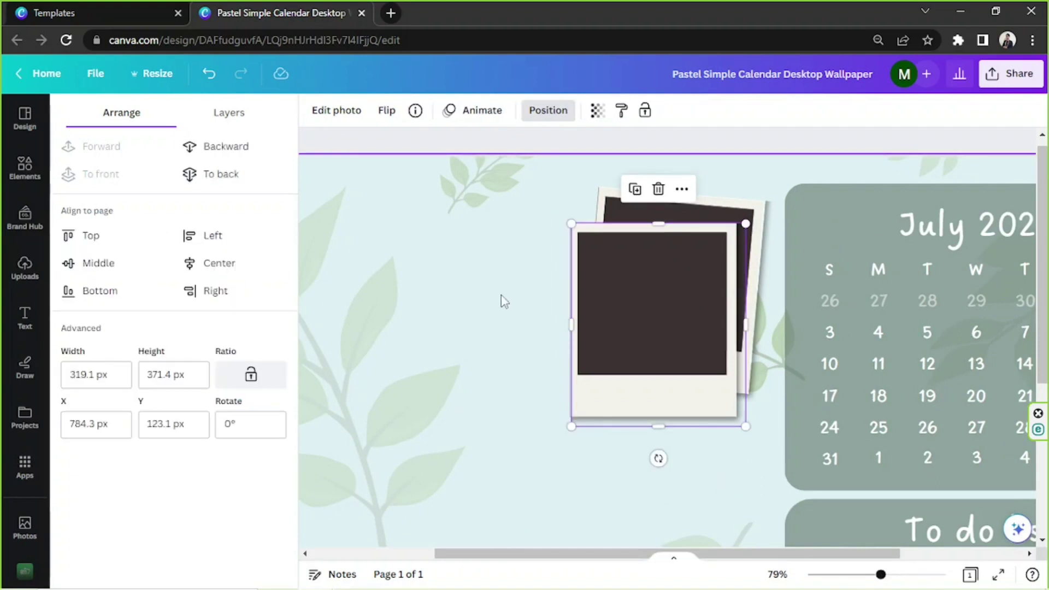
pyautogui.moveTo(496, 300); pyautogui.dragTo(709, 421)
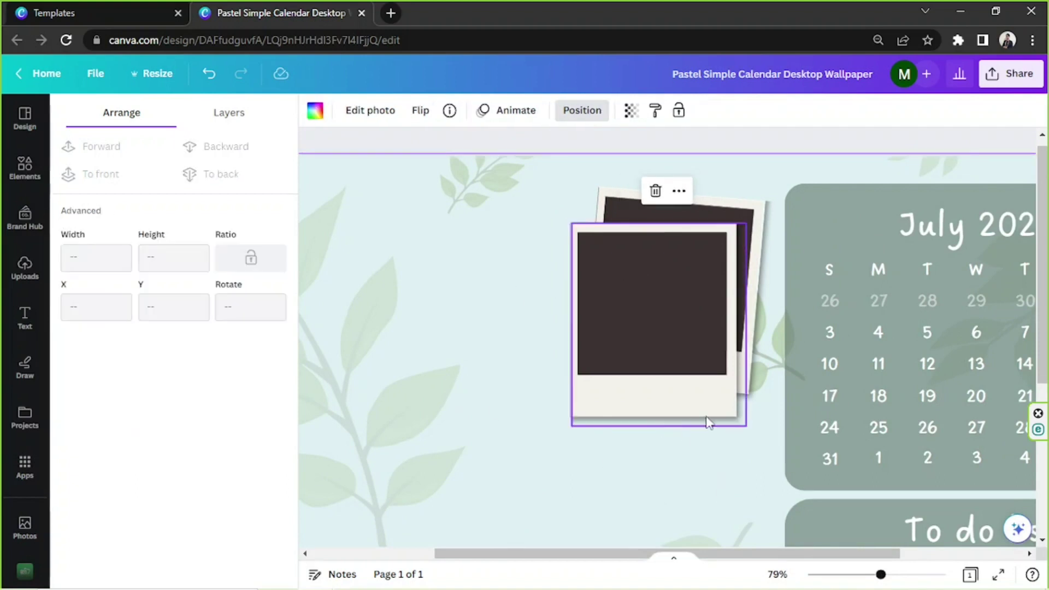
pyautogui.click(742, 425)
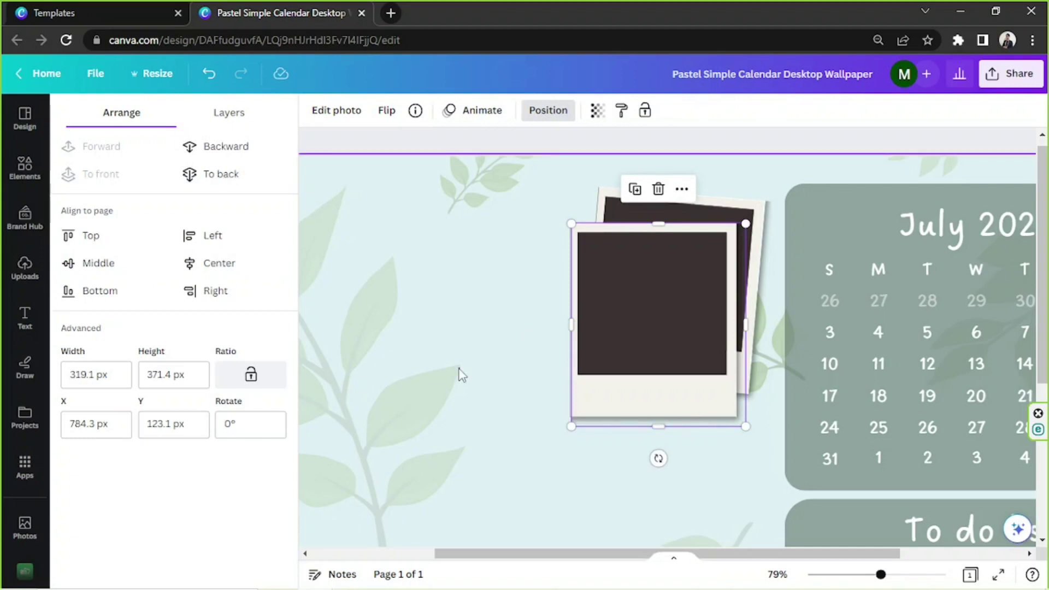
pyautogui.moveTo(462, 375); pyautogui.dragTo(682, 305)
pyautogui.keyDown('shift'); pyautogui.click(637, 310); pyautogui.keyUp('shift')
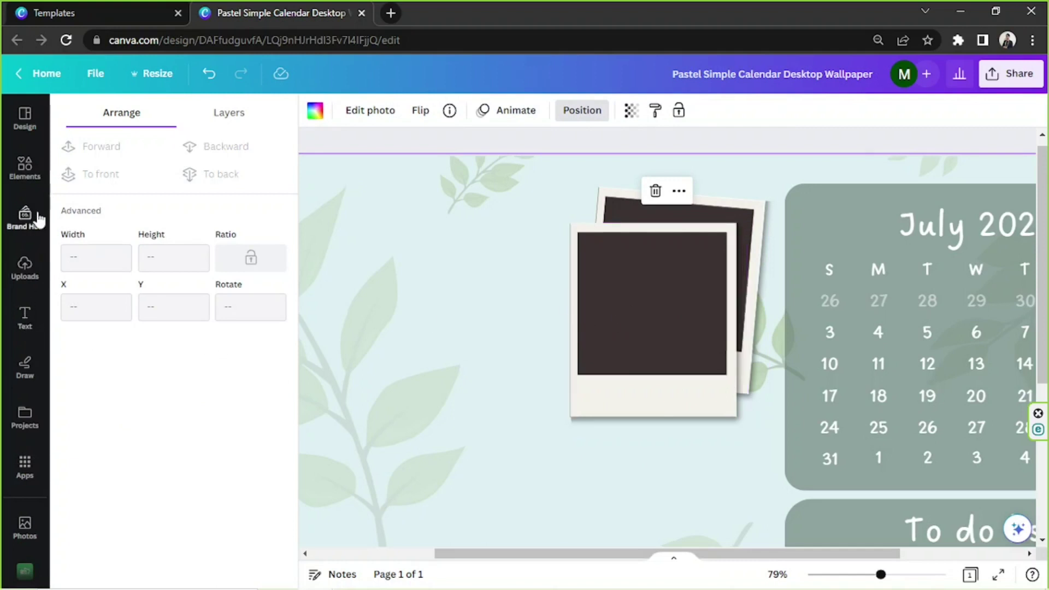
# Search elements for 'beach' photos, try the first beach photo, then delete it.
pyautogui.click(25, 167)
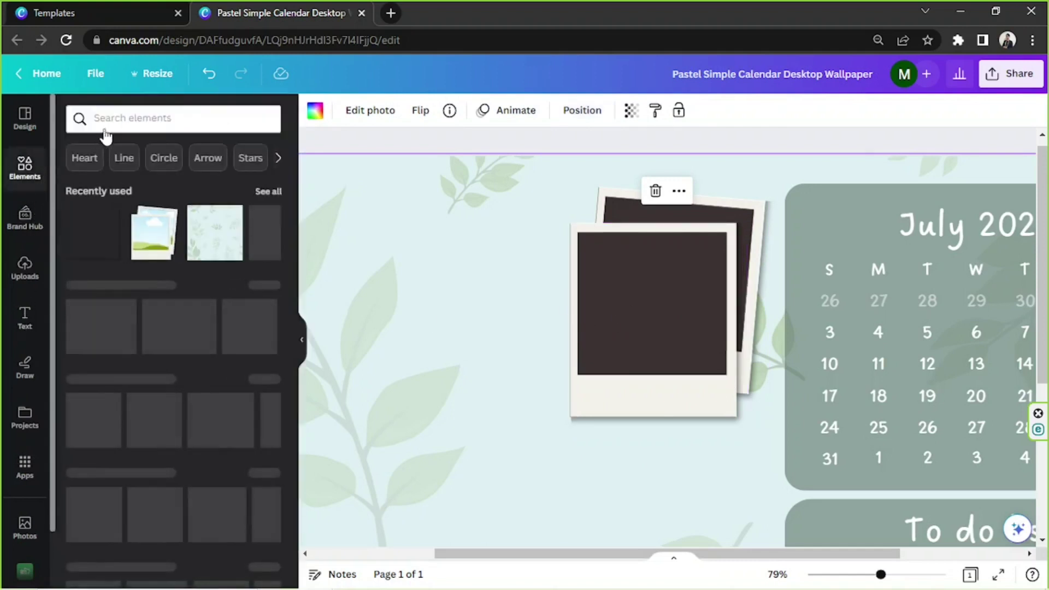
pyautogui.click(121, 117)
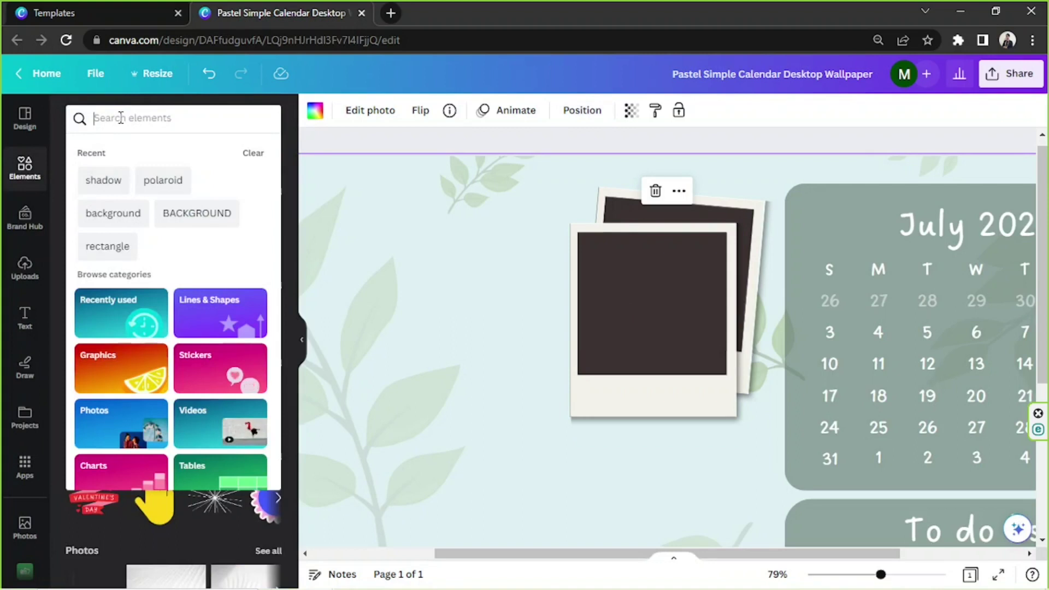
pyautogui.write('beach')
pyautogui.press('Return')
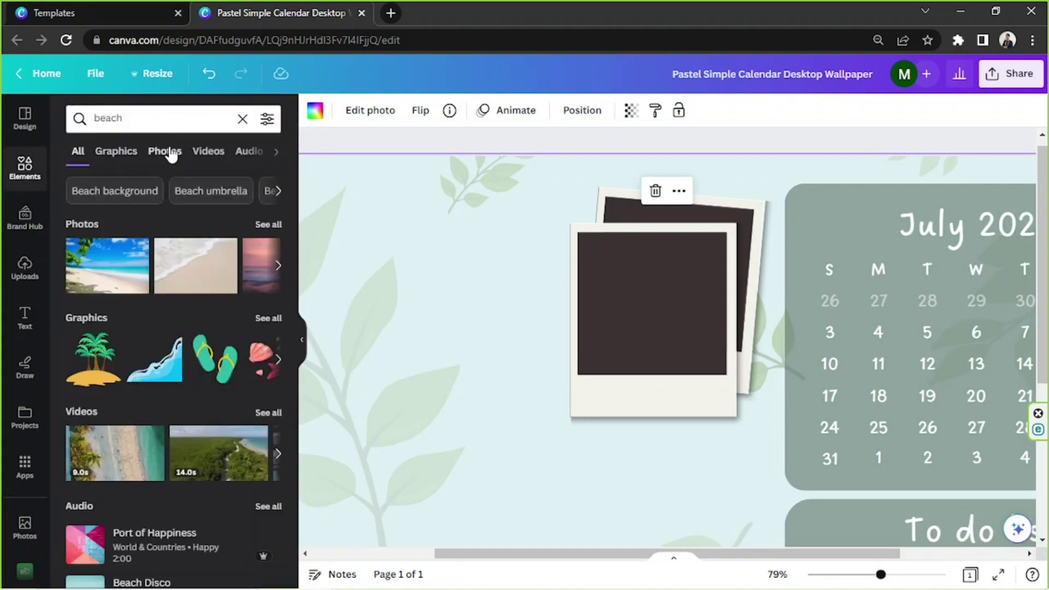
pyautogui.click(153, 152)
pyautogui.moveTo(158, 273); pyautogui.dragTo(116, 217)
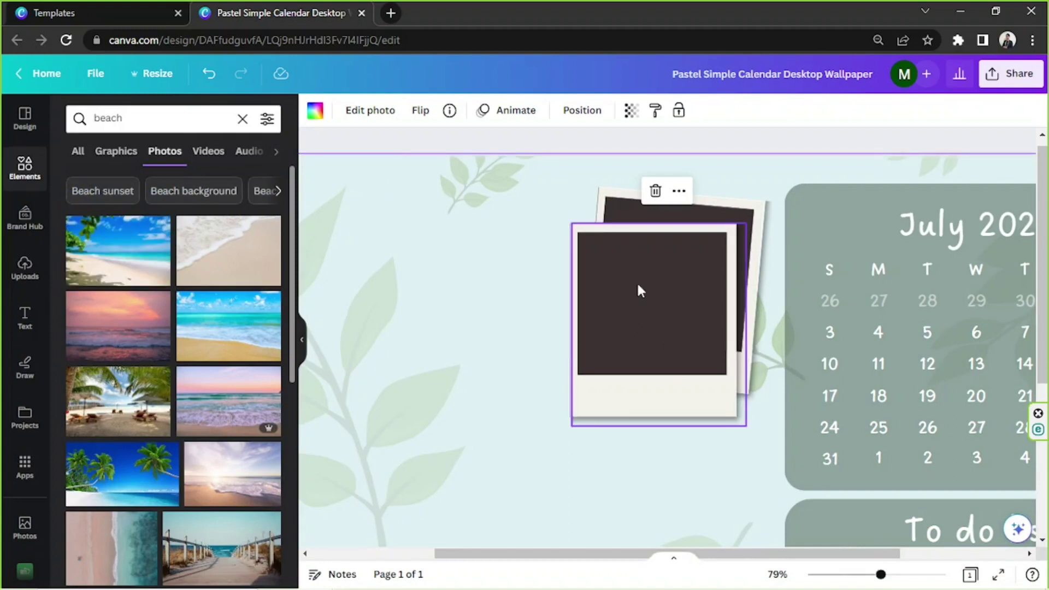
pyautogui.moveTo(881, 575); pyautogui.dragTo(867, 574)
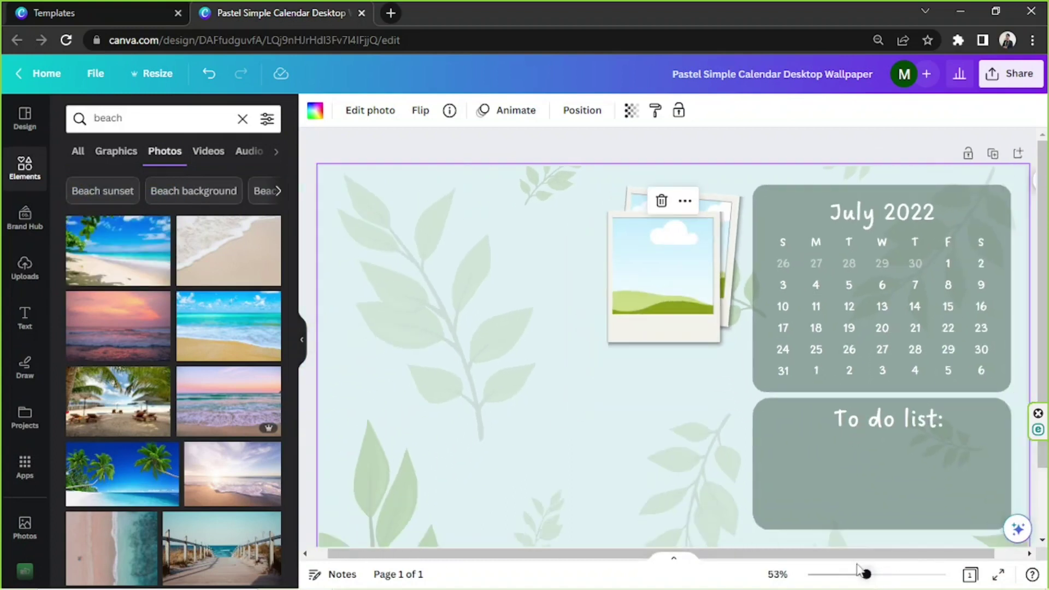
pyautogui.click(671, 281)
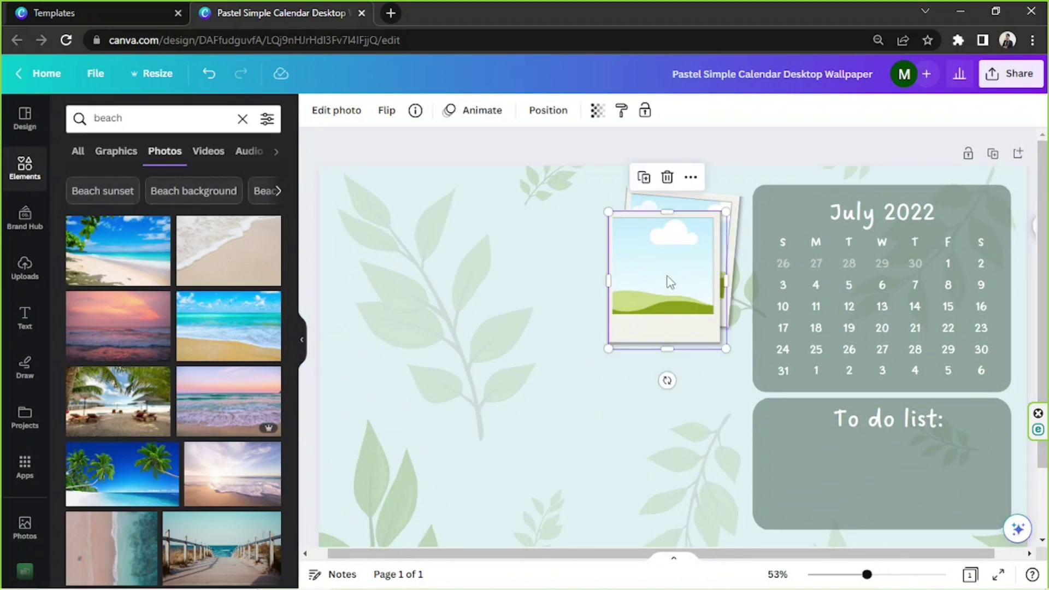
pyautogui.click(110, 255)
pyautogui.moveTo(678, 352); pyautogui.dragTo(370, 359)
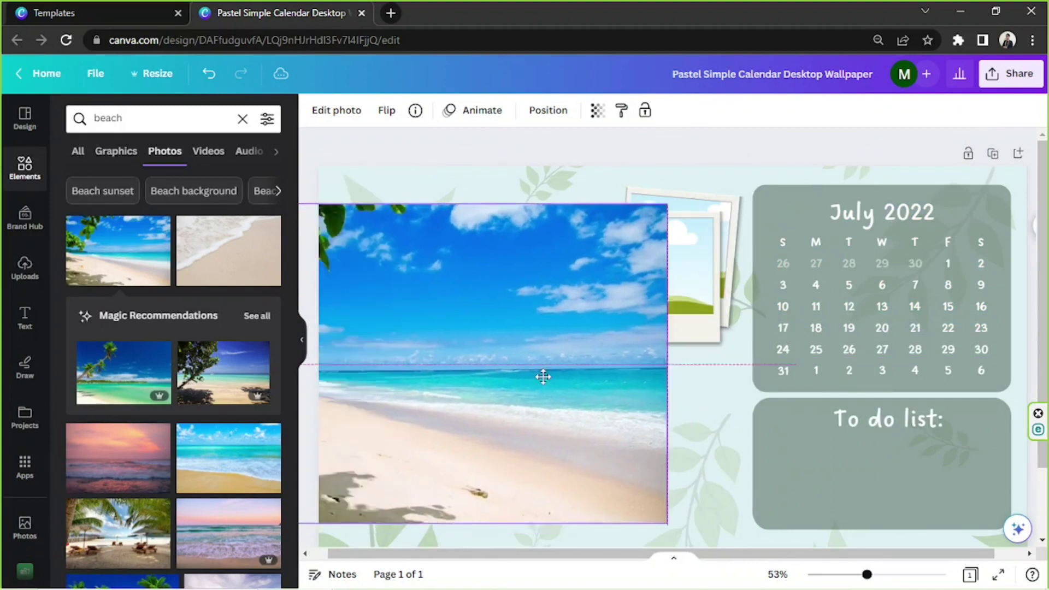
pyautogui.press('Delete')
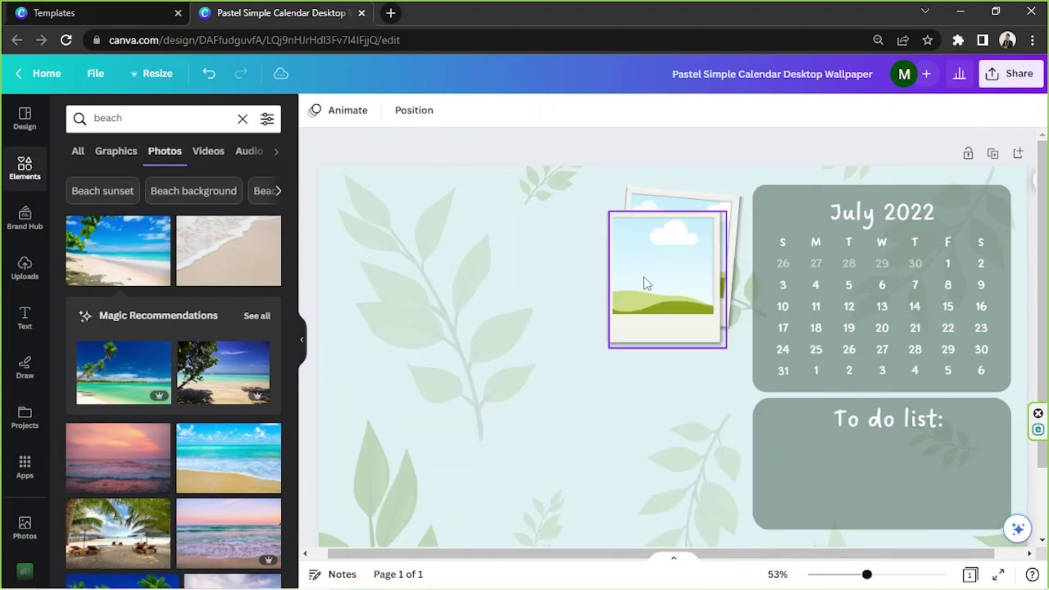
# Add the palm-beach photo with loungers and resize it to fill the front polaroid frame.
pyautogui.scroll(-3, 230, 342)
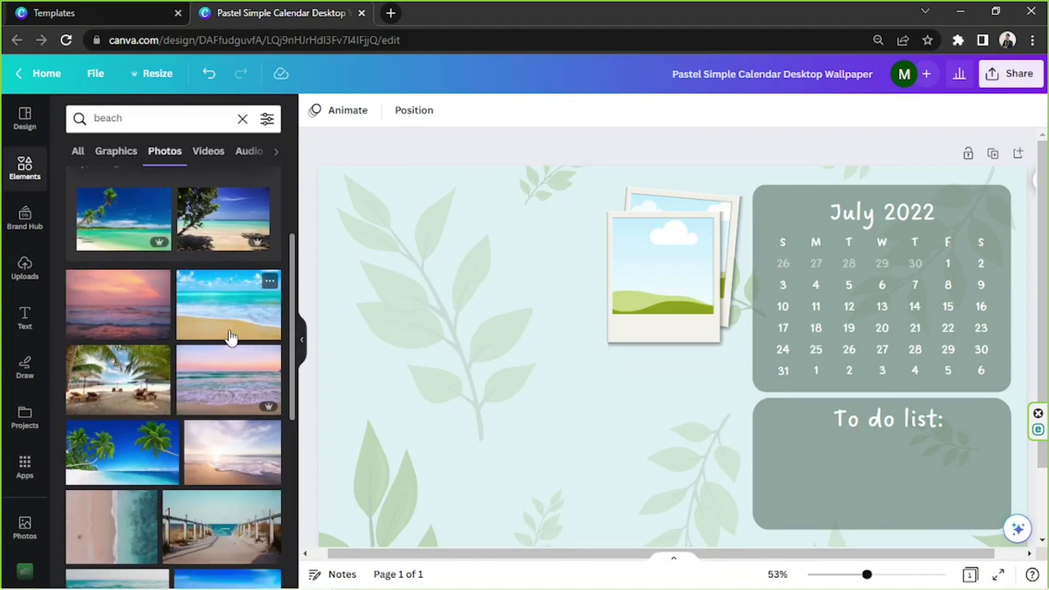
pyautogui.click(117, 377)
pyautogui.moveTo(911, 524); pyautogui.dragTo(560, 362)
pyautogui.moveTo(535, 278); pyautogui.dragTo(651, 277)
pyautogui.moveTo(550, 207); pyautogui.dragTo(662, 221)
pyautogui.moveTo(600, 273); pyautogui.dragTo(616, 269)
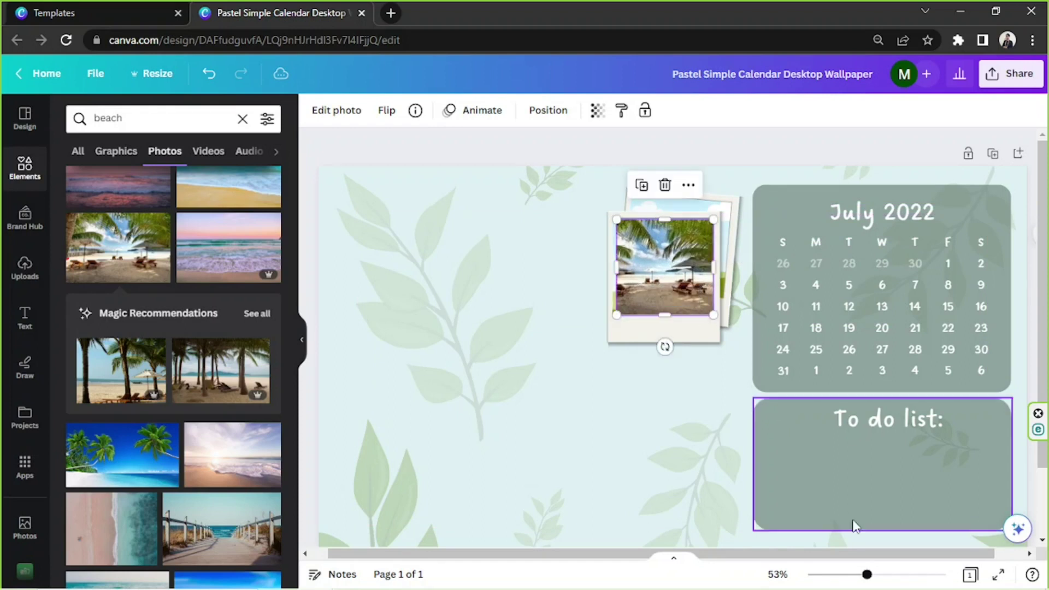
pyautogui.click(897, 575)
pyautogui.scroll(3, 710, 339)
pyautogui.moveTo(661, 223); pyautogui.dragTo(661, 217)
pyautogui.moveTo(549, 333); pyautogui.dragTo(540, 330)
pyautogui.click(854, 405)
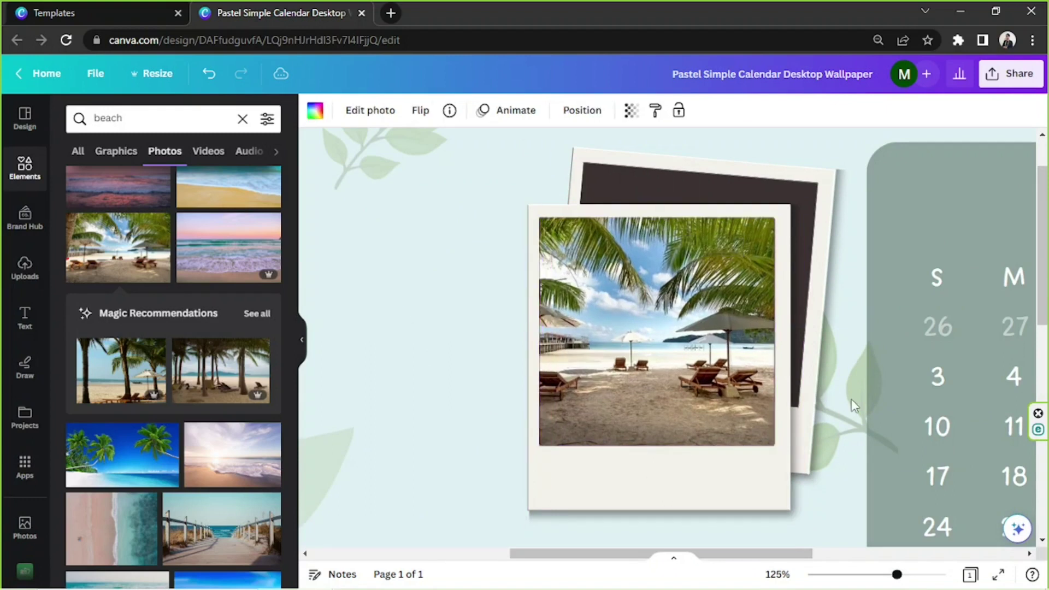
pyautogui.moveTo(897, 575); pyautogui.dragTo(860, 575)
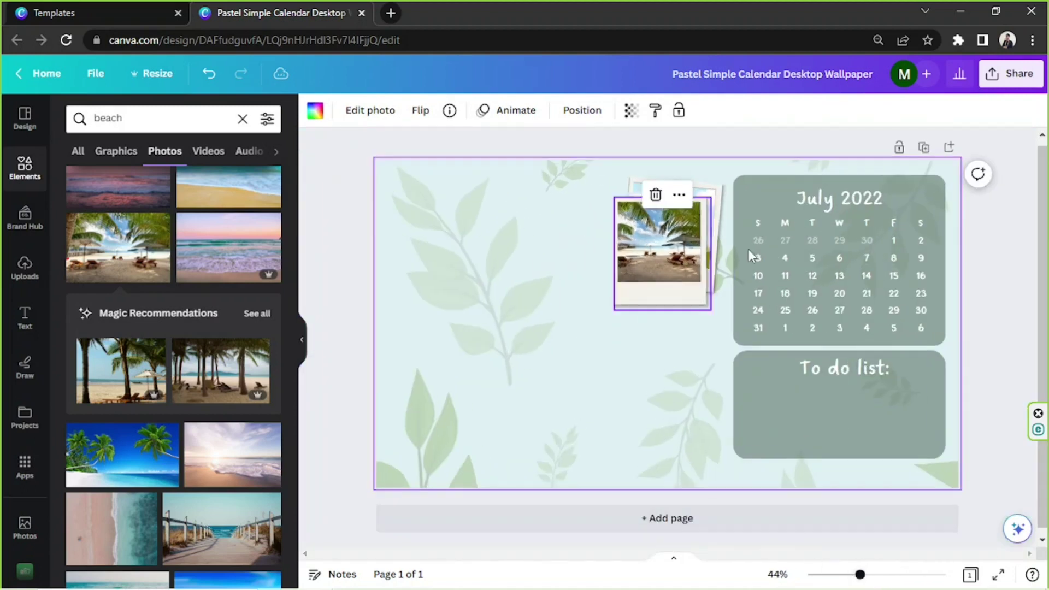
# Open Uploads, try an uploaded screenshot on the page, then delete it.
pyautogui.click(30, 266)
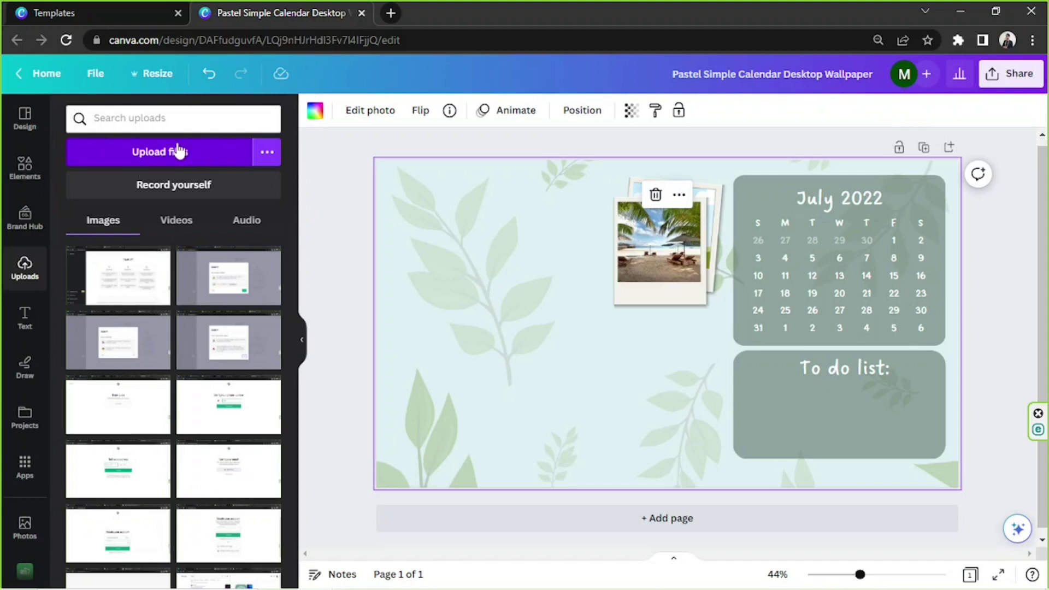
pyautogui.moveTo(112, 298); pyautogui.dragTo(432, 352)
pyautogui.moveTo(790, 422); pyautogui.dragTo(592, 426)
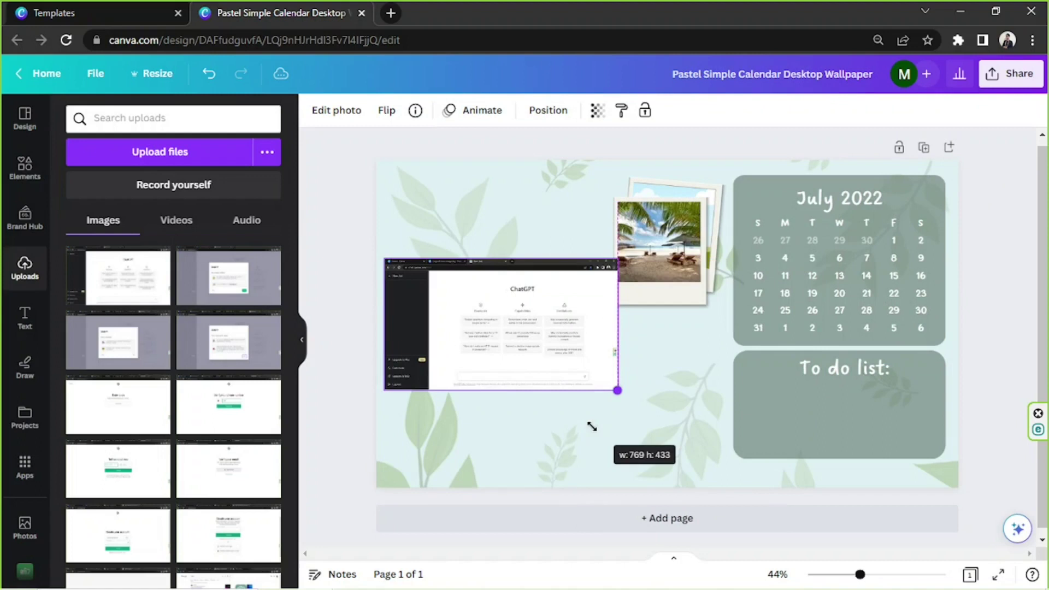
pyautogui.press('Delete')
pyautogui.click(118, 276)
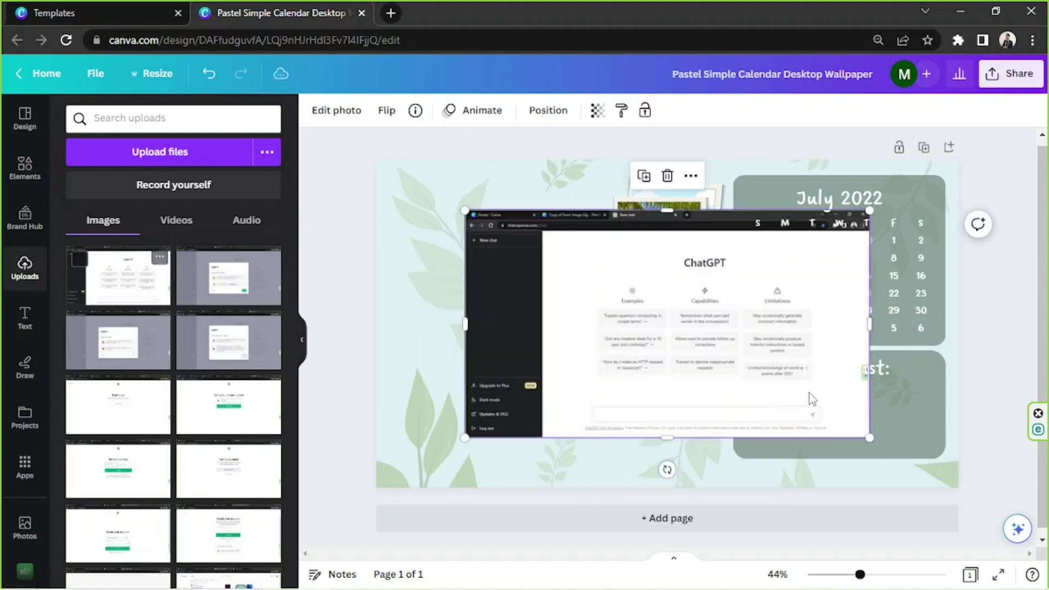
pyautogui.press('Delete')
# Zoom in on the calendar and select the July 2022 heading.
pyautogui.moveTo(860, 575); pyautogui.dragTo(869, 575)
pyautogui.hscroll(1, 792, 328)
pyautogui.scroll(1, 854, 244)
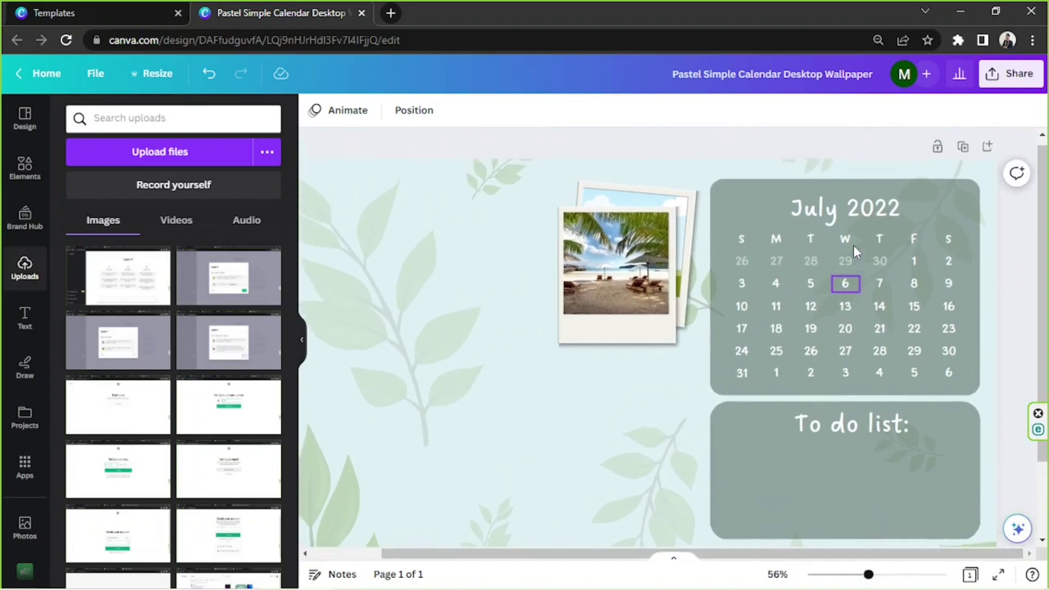
pyautogui.click(817, 214)
pyautogui.click(817, 214)
pyautogui.click(842, 216)
pyautogui.doubleClick(799, 211)
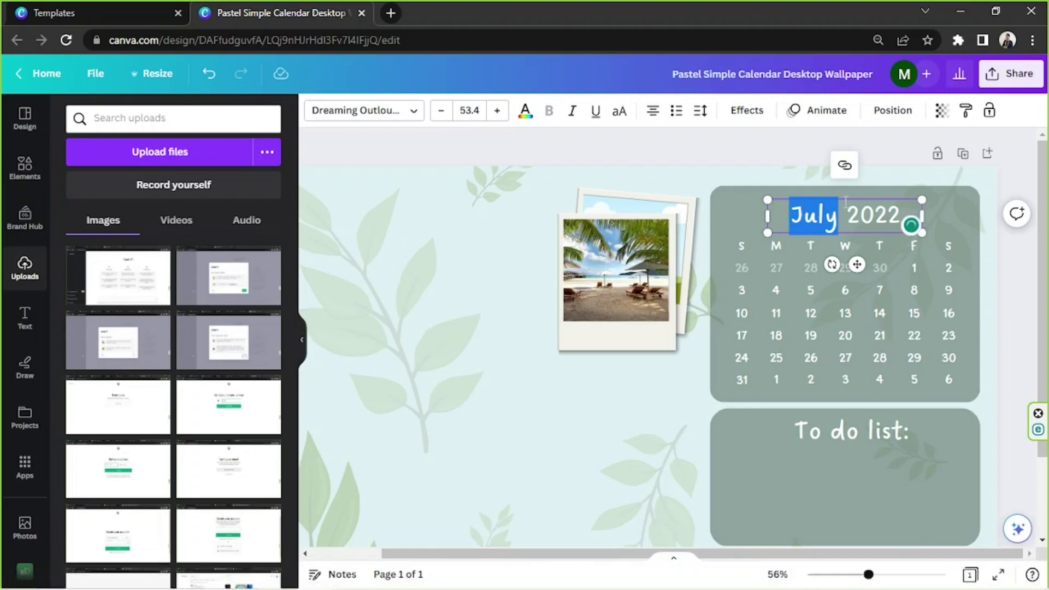
pyautogui.write('April')
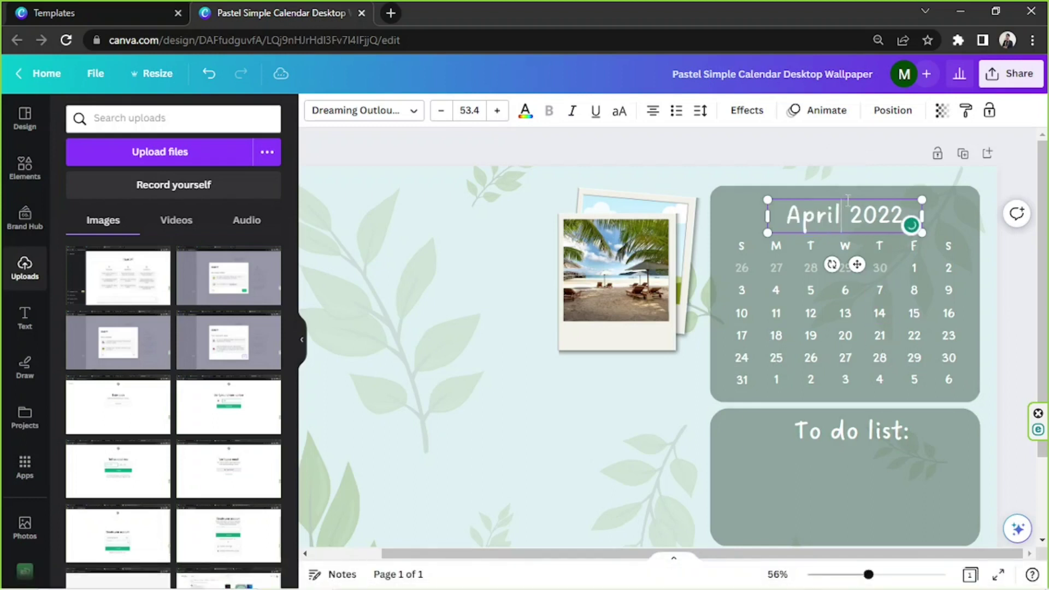
pyautogui.press('BackSpace')
pyautogui.write('3')
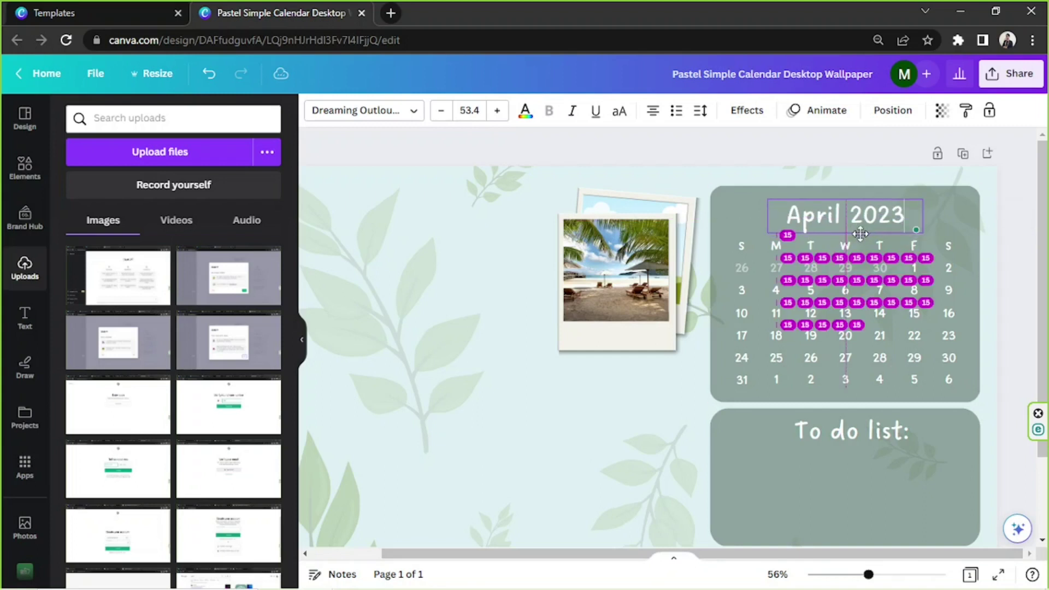
pyautogui.click(714, 295)
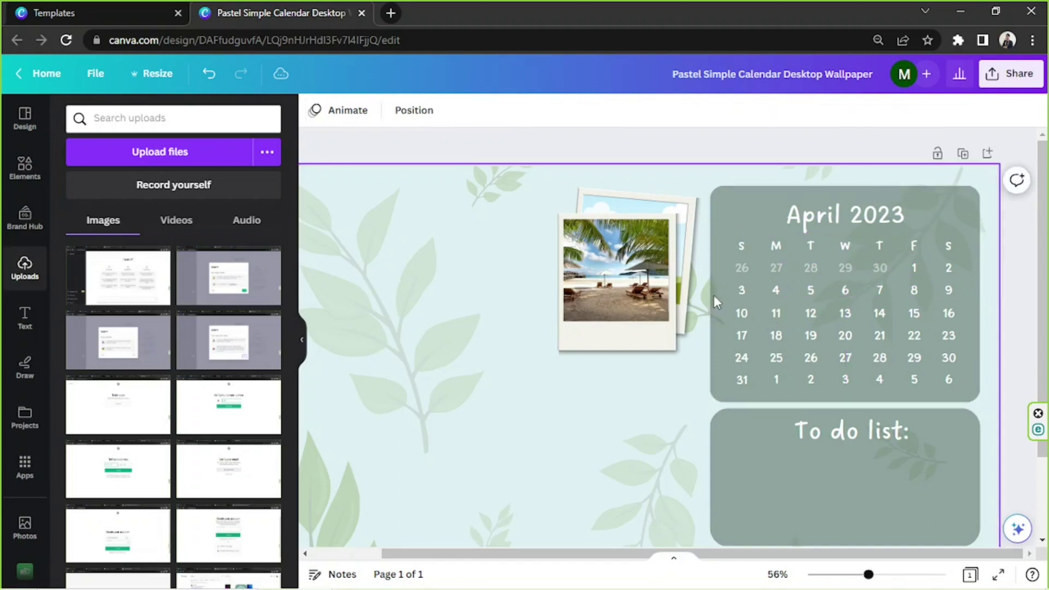
pyautogui.click(809, 295)
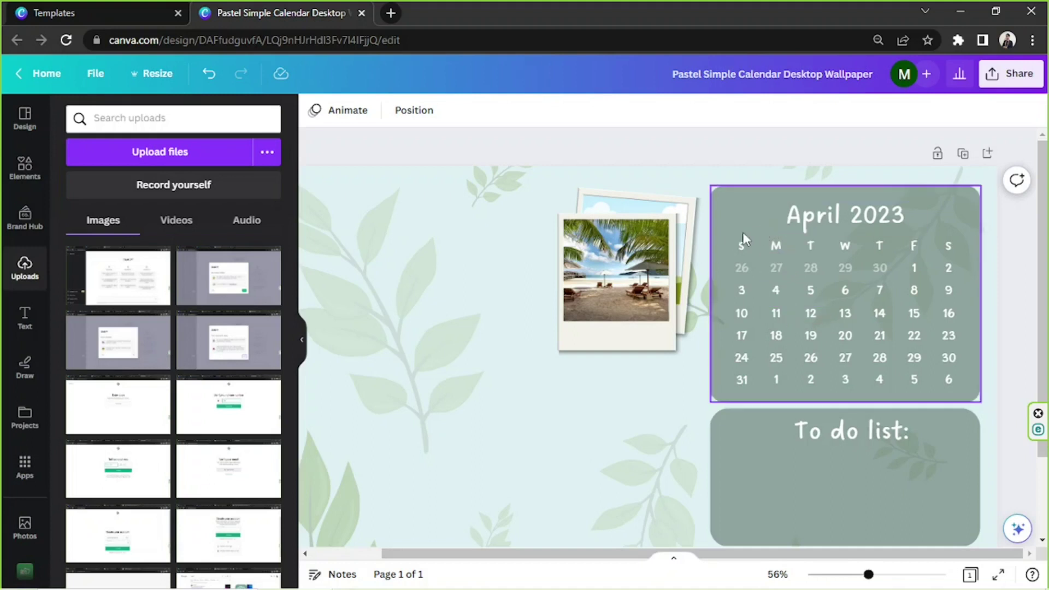
pyautogui.moveTo(1011, 382); pyautogui.dragTo(729, 238)
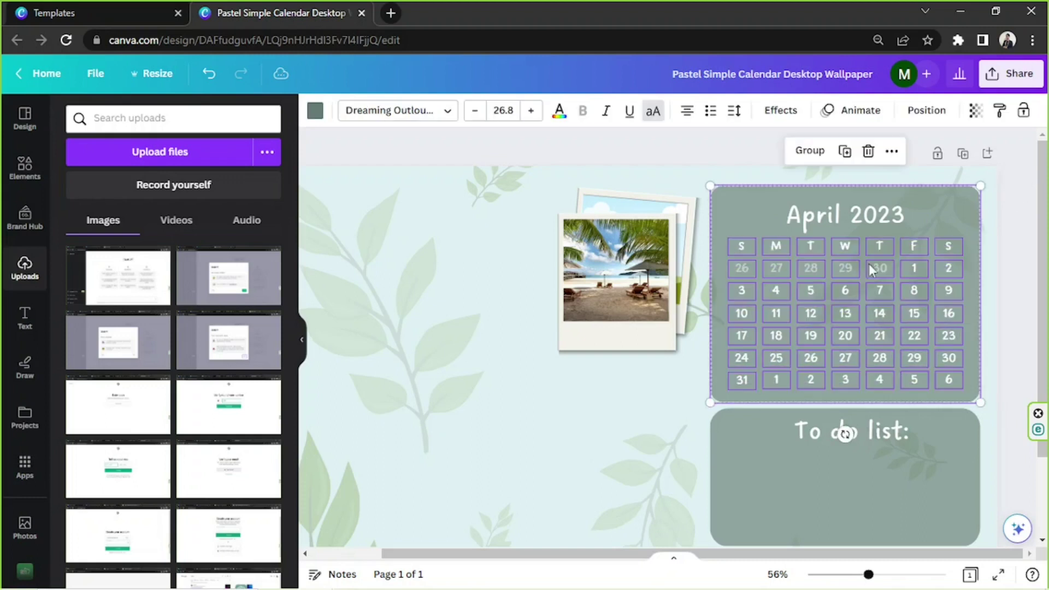
pyautogui.click(1001, 288)
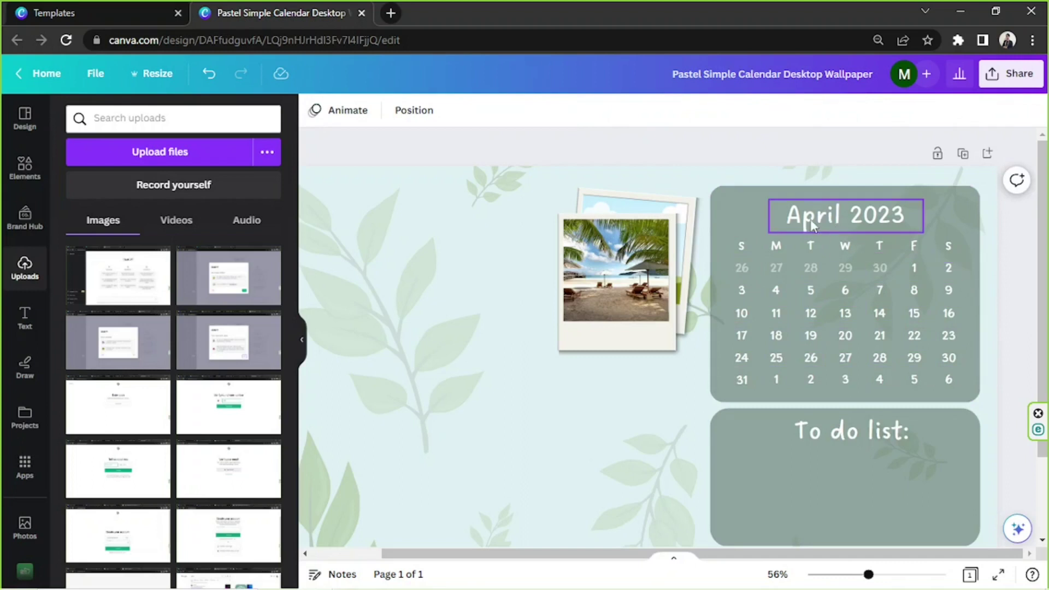
pyautogui.doubleClick(747, 271)
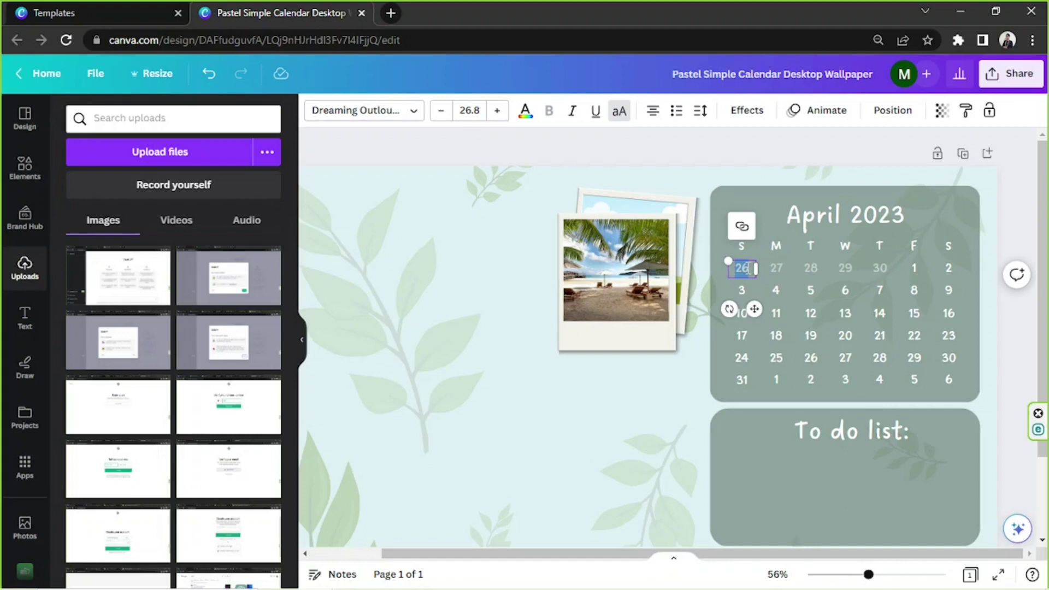
pyautogui.write('00')
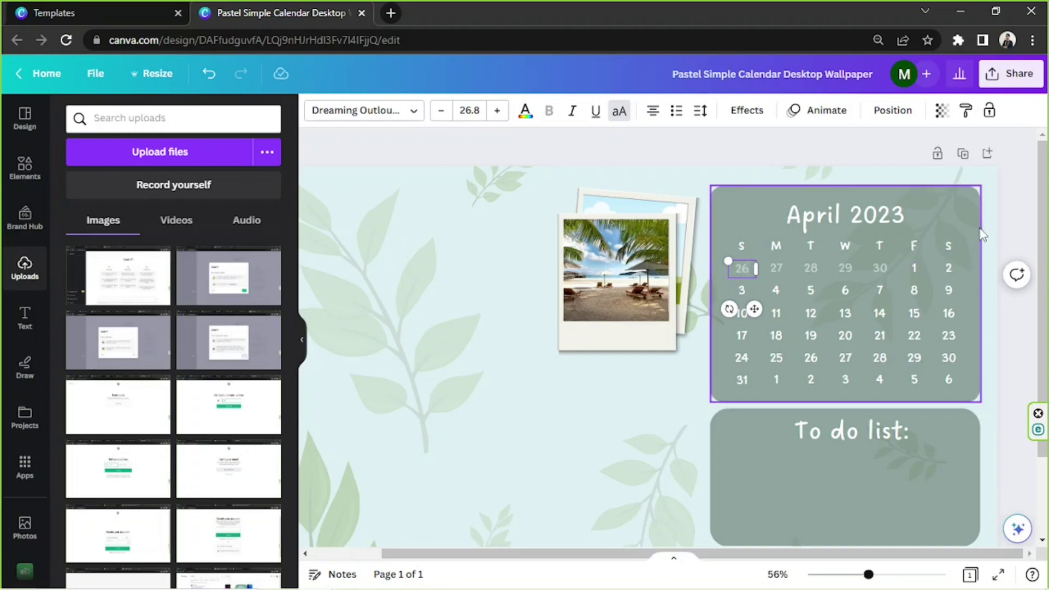
pyautogui.click(896, 392)
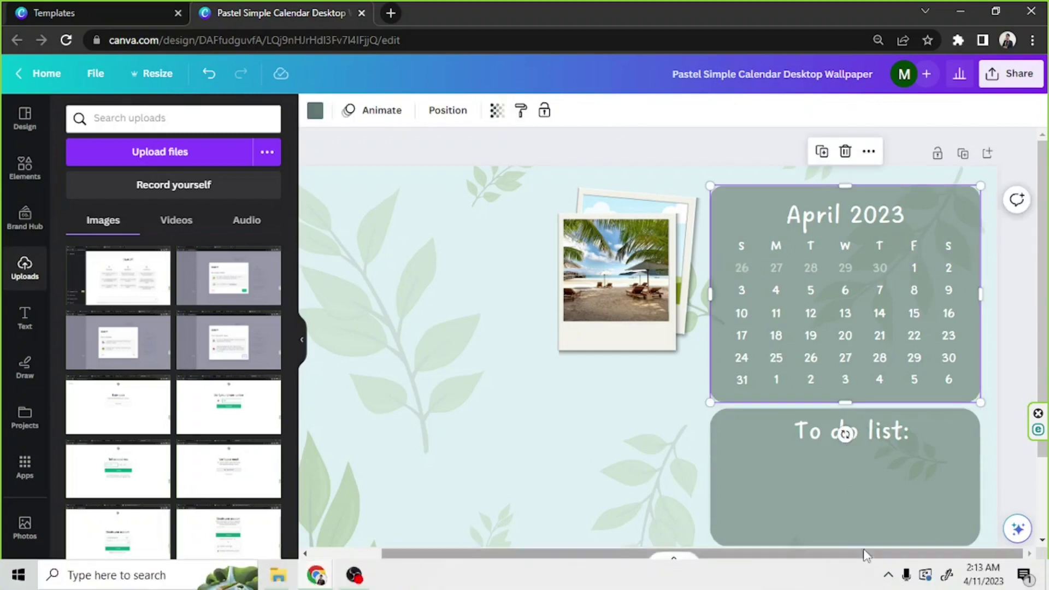
# Zoom out to the whole page and clear the 'beach' search in Elements.
pyautogui.moveTo(870, 576); pyautogui.dragTo(851, 576)
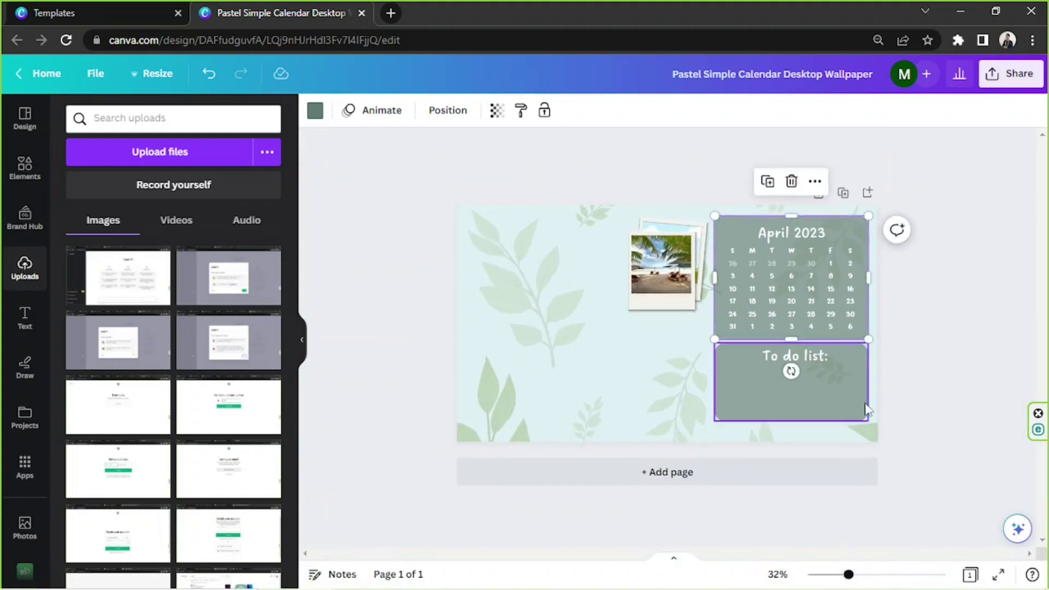
pyautogui.click(930, 352)
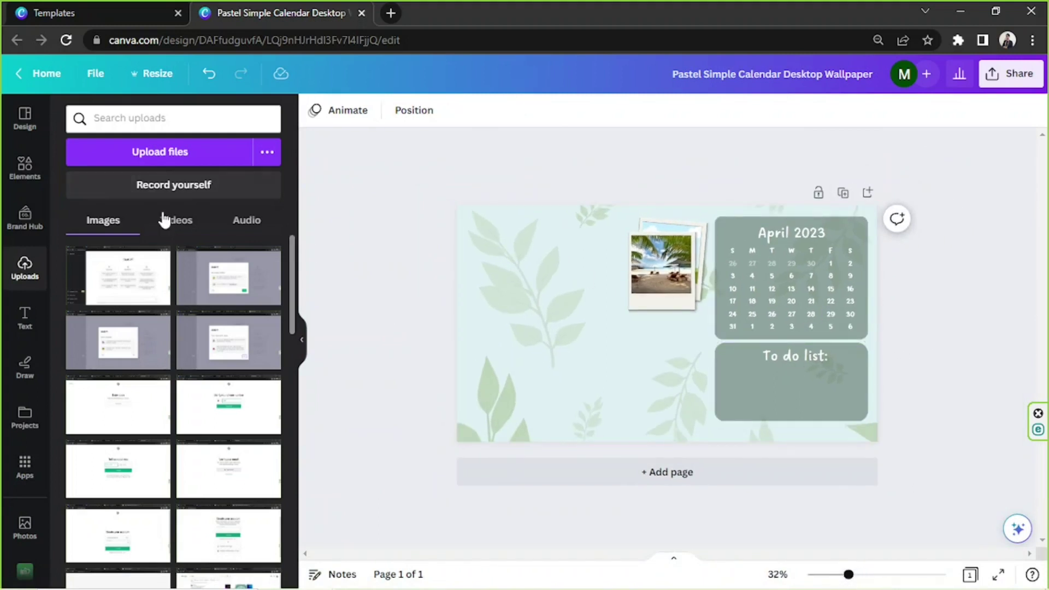
pyautogui.click(10, 169)
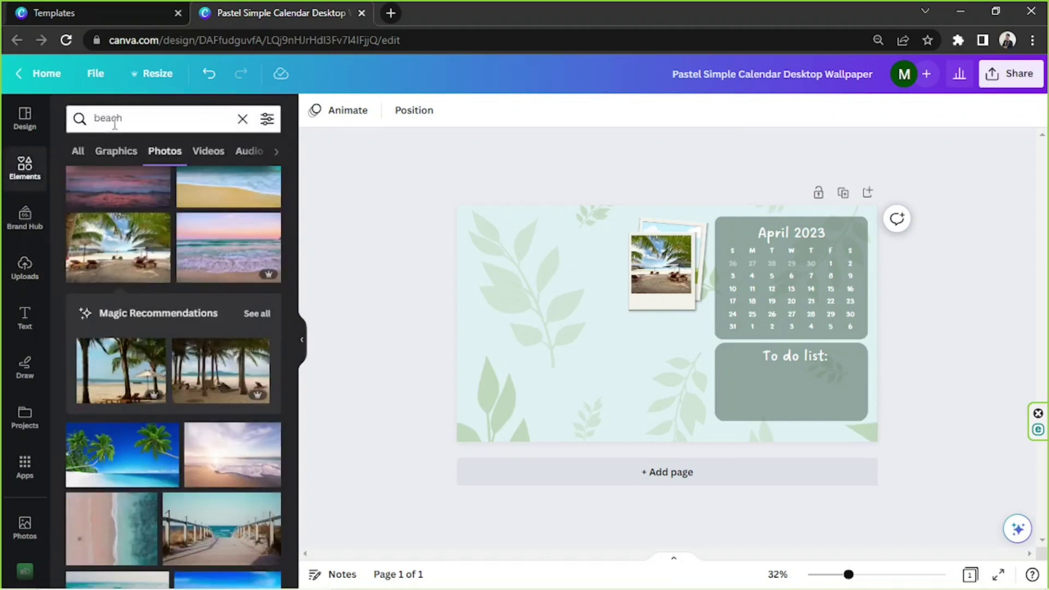
pyautogui.click(198, 129)
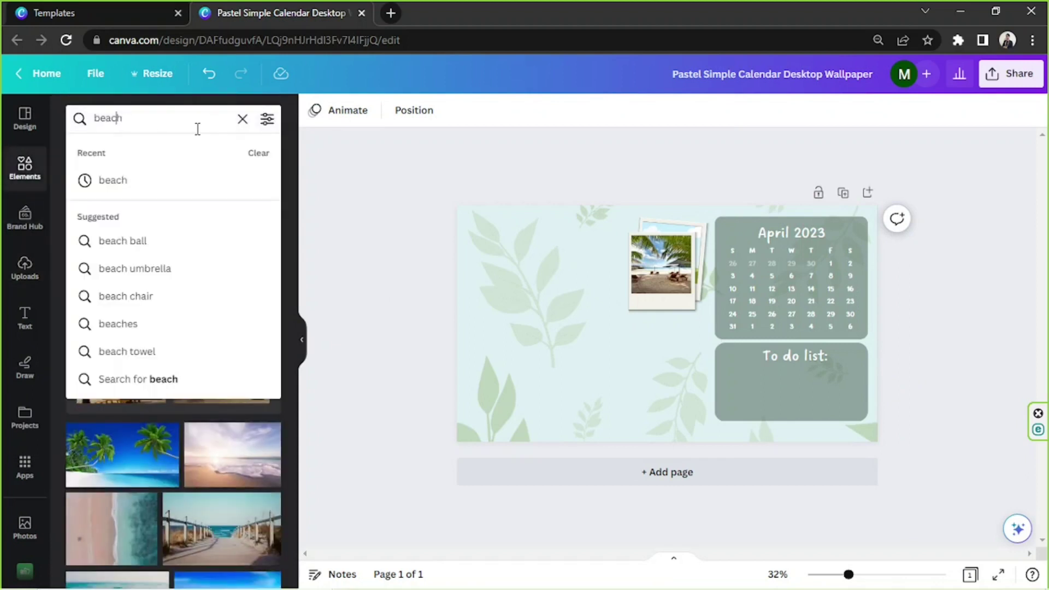
pyautogui.click(243, 119)
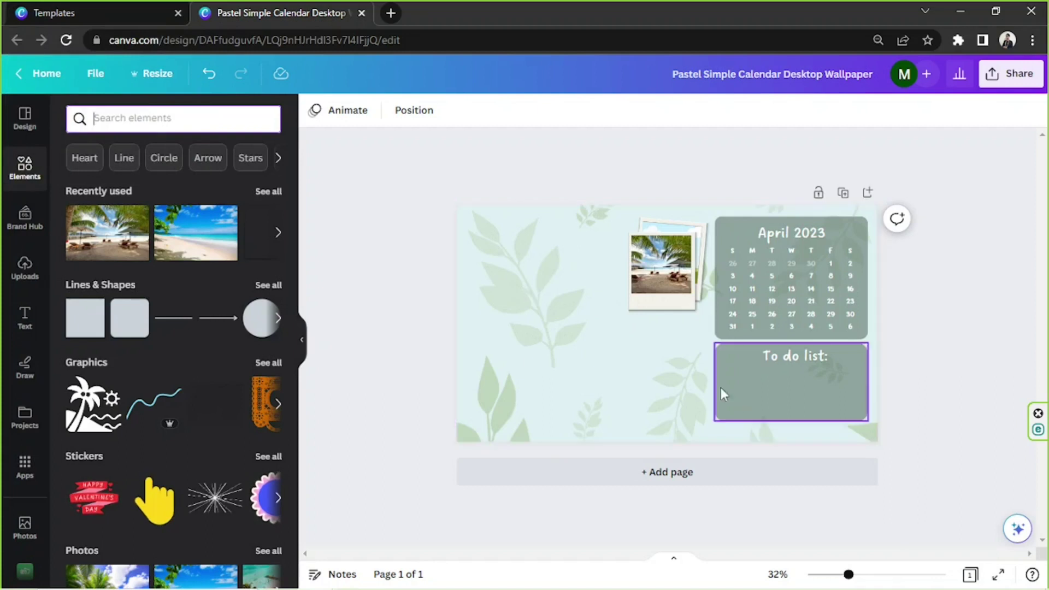
# Select the photo, calendar and to-do list together, then clear the selection.
pyautogui.moveTo(737, 168); pyautogui.dragTo(869, 339)
pyautogui.moveTo(411, 196); pyautogui.dragTo(953, 428)
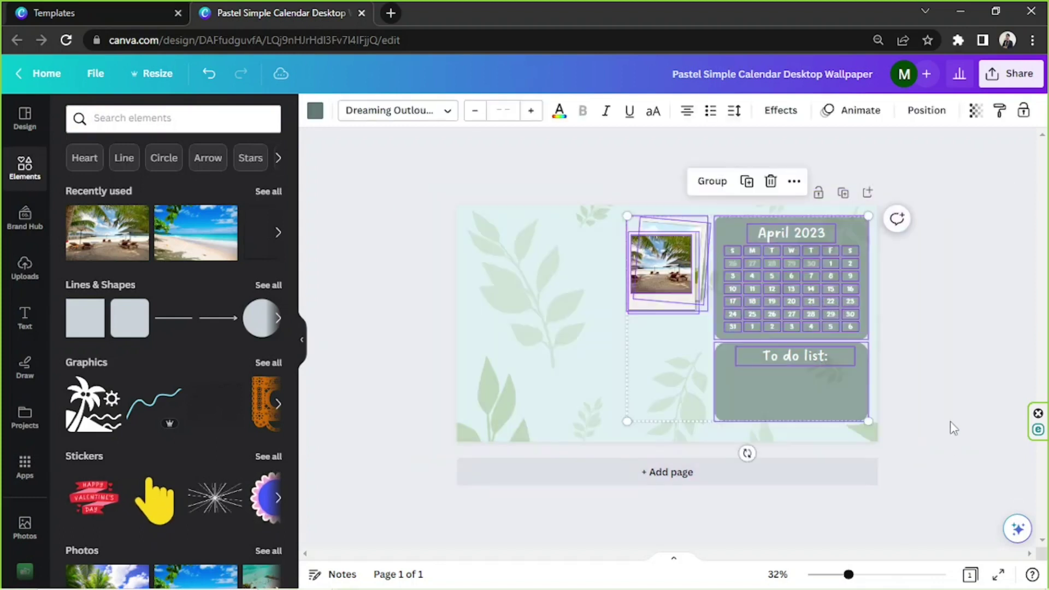
pyautogui.click(953, 428)
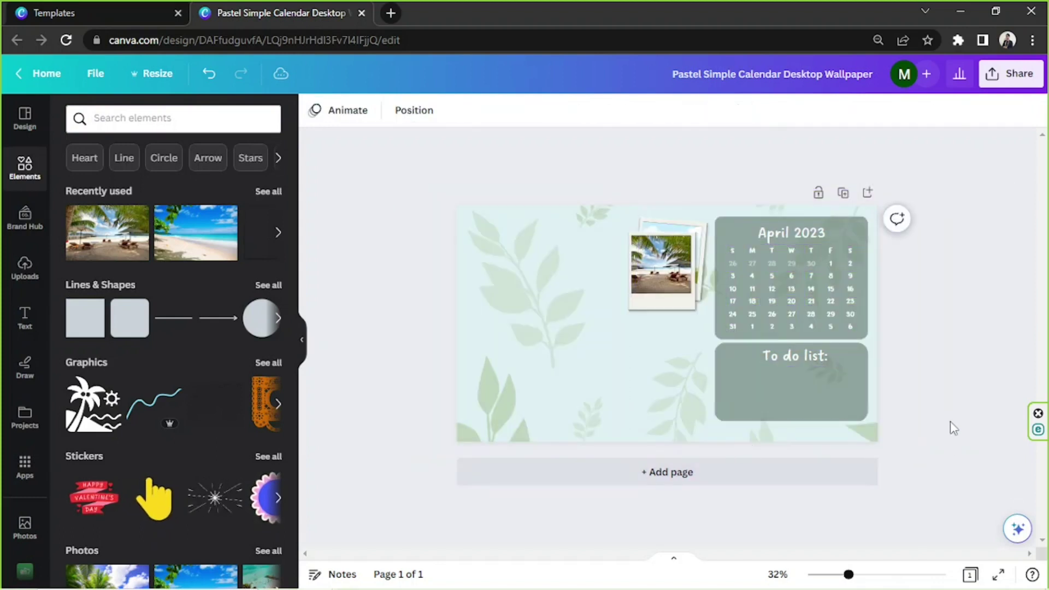
# Duplicate the April 2023 calendar page to create Page 2.
pyautogui.click(842, 194)
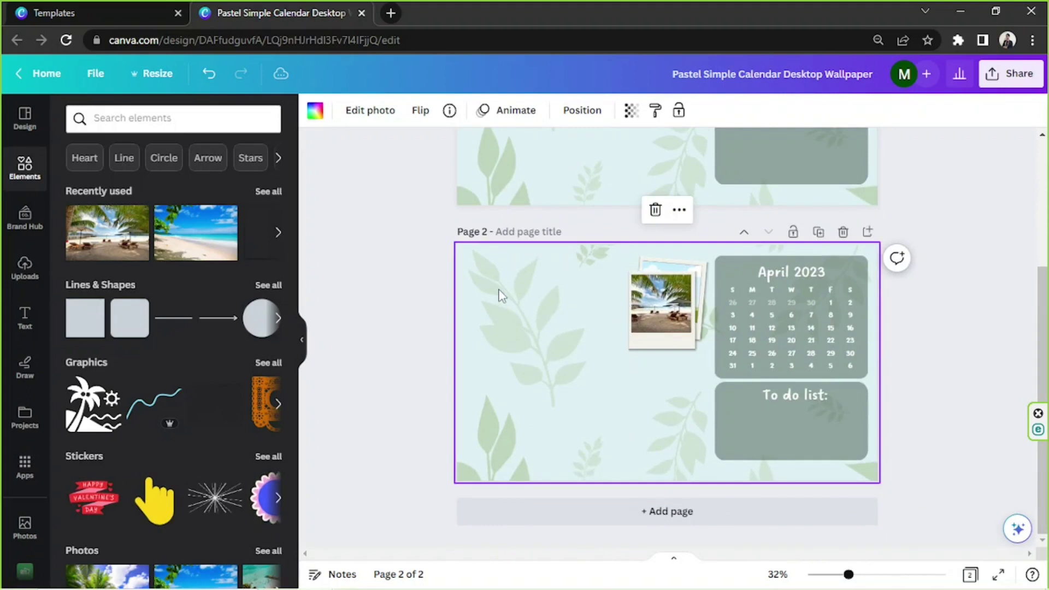
pyautogui.scroll(5, 502, 296)
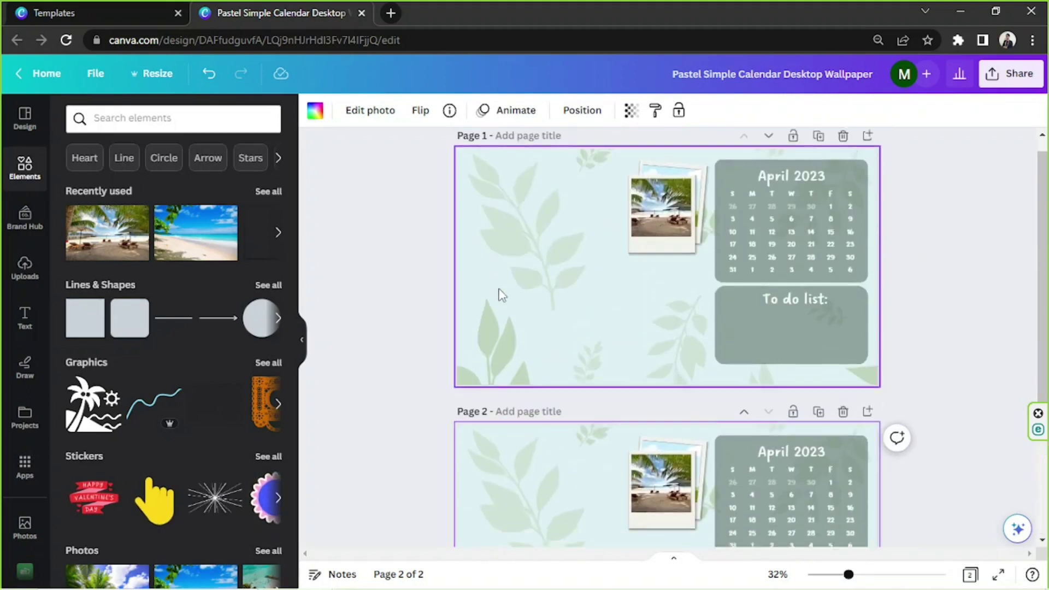
pyautogui.scroll(-3, 502, 295)
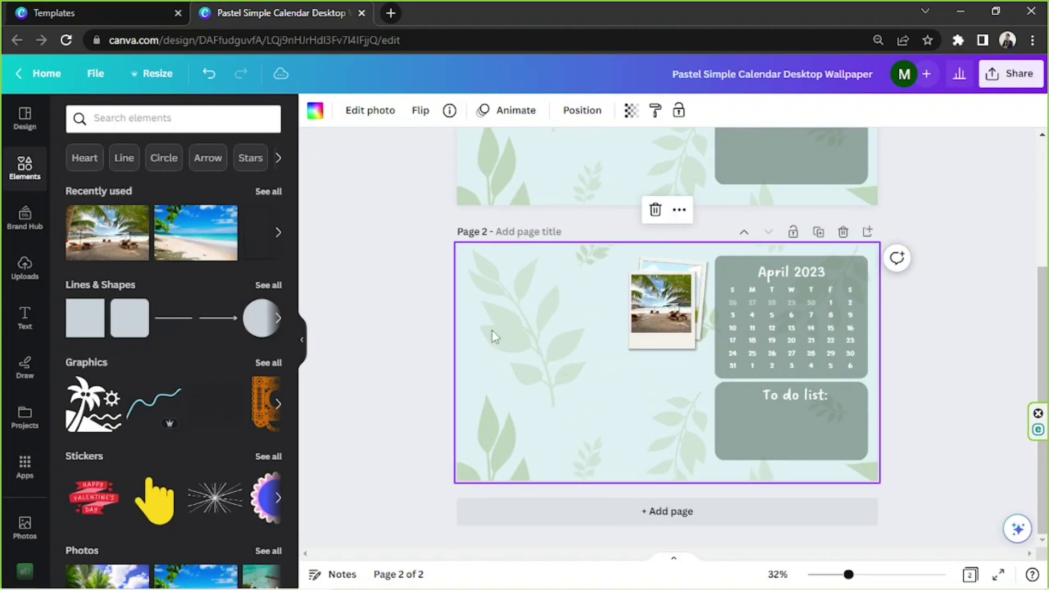
pyautogui.moveTo(421, 257); pyautogui.dragTo(902, 417)
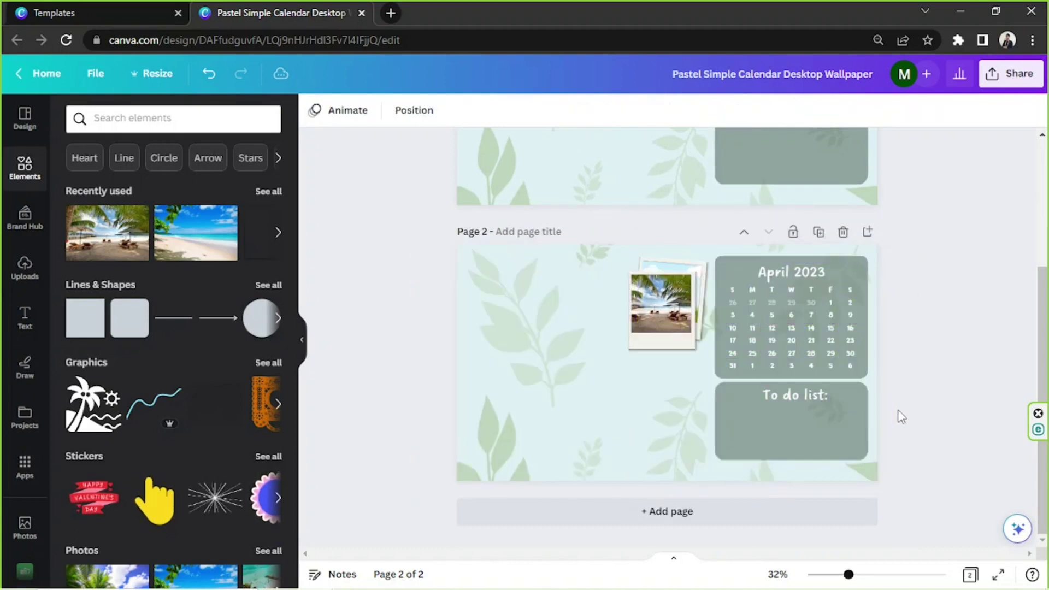
# Select Page 2's leafy background and search elements for 'background'.
pyautogui.click(554, 405)
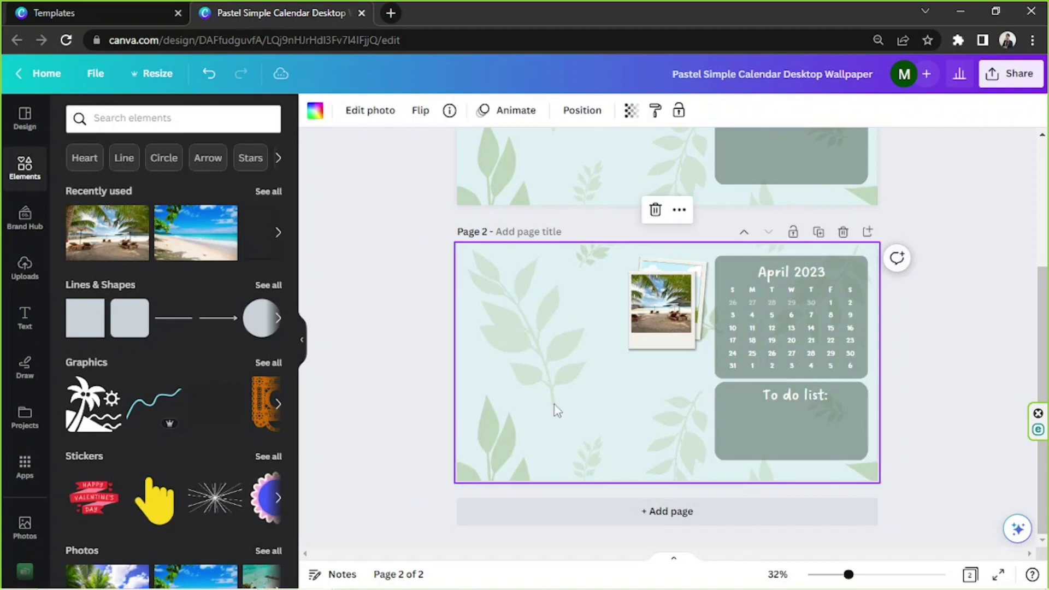
pyautogui.click(136, 112)
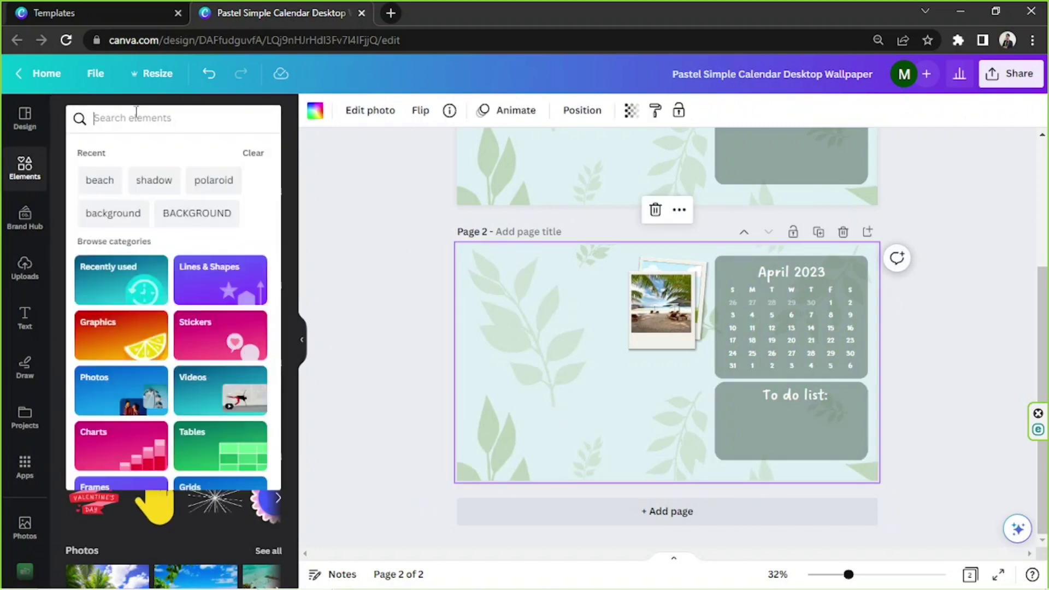
pyautogui.write('background')
pyautogui.press('Return')
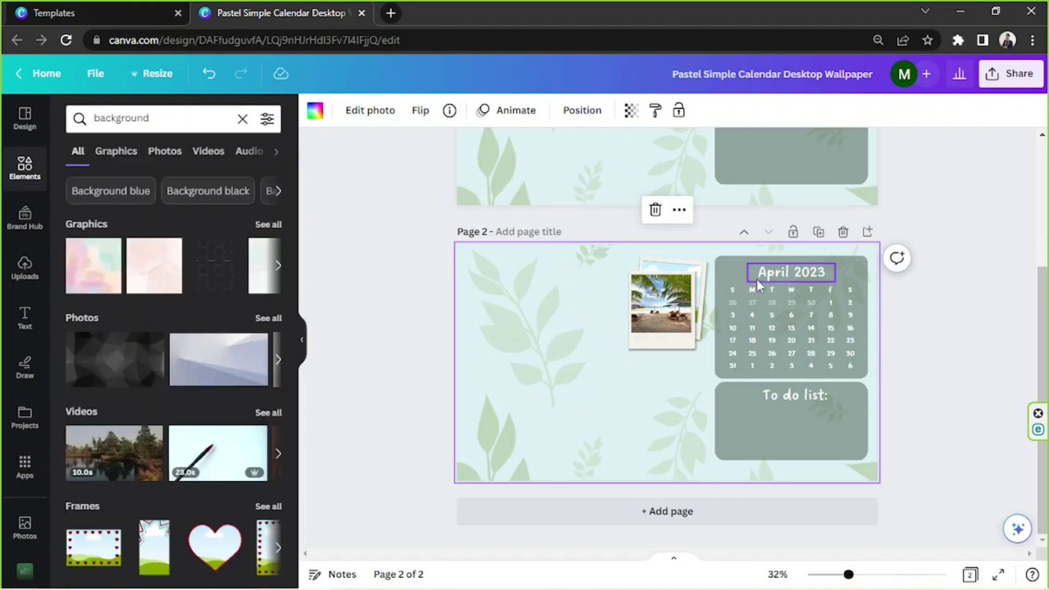
# Replace 'April' with 'May' so Page 2's heading reads May 2023.
pyautogui.click(772, 275)
pyautogui.doubleClick(788, 273)
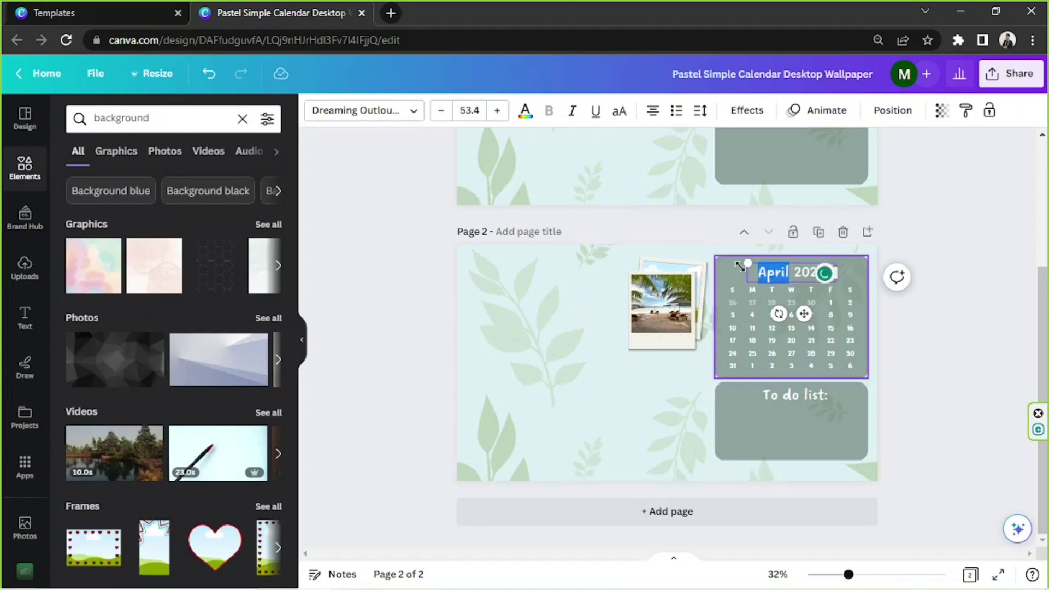
pyautogui.write('May')
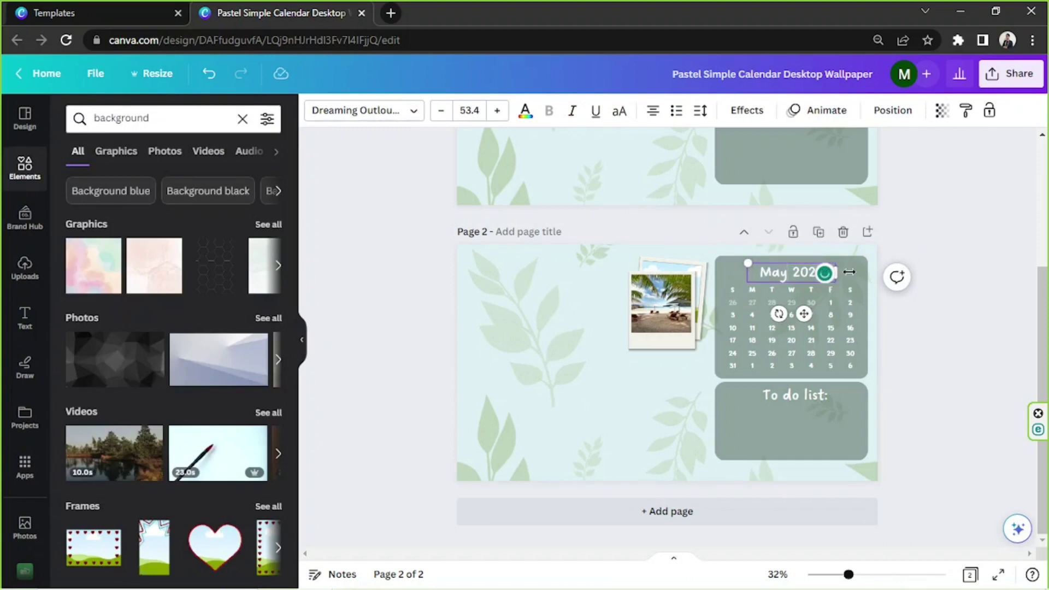
pyautogui.click(873, 278)
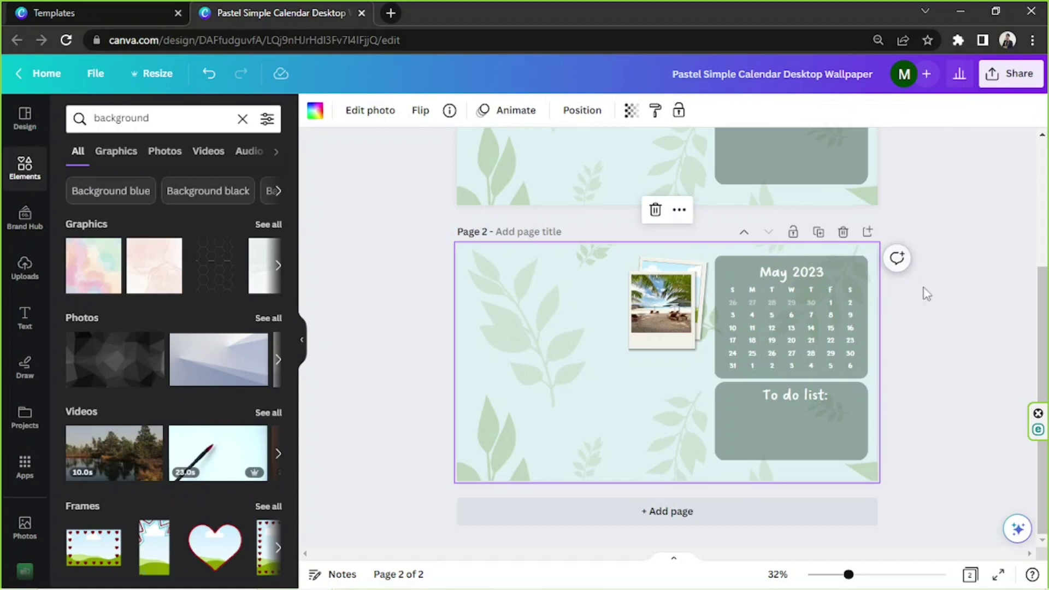
pyautogui.doubleClick(805, 276)
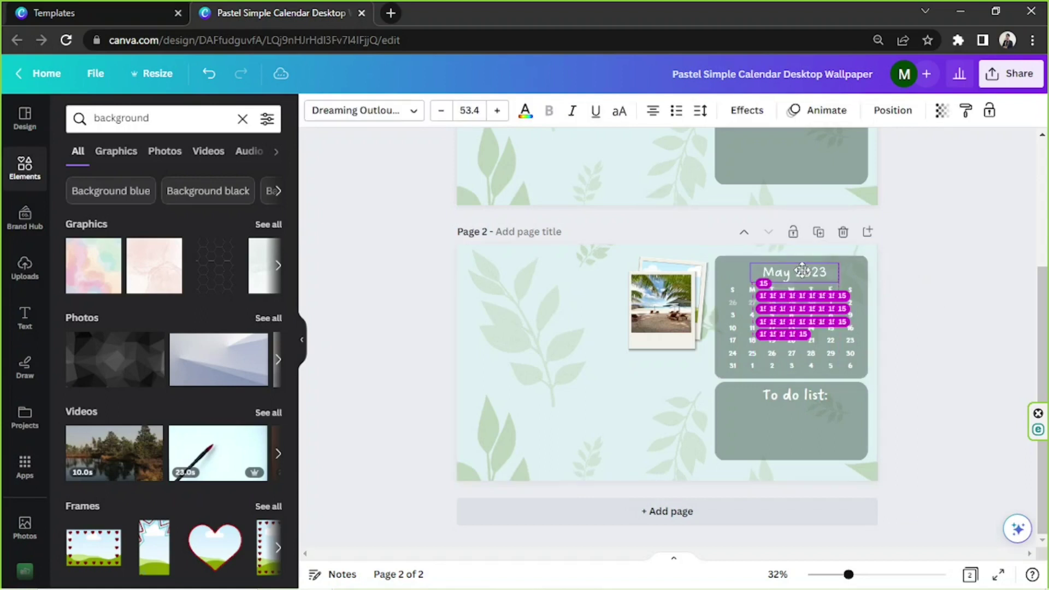
pyautogui.press('Escape')
pyautogui.click(945, 246)
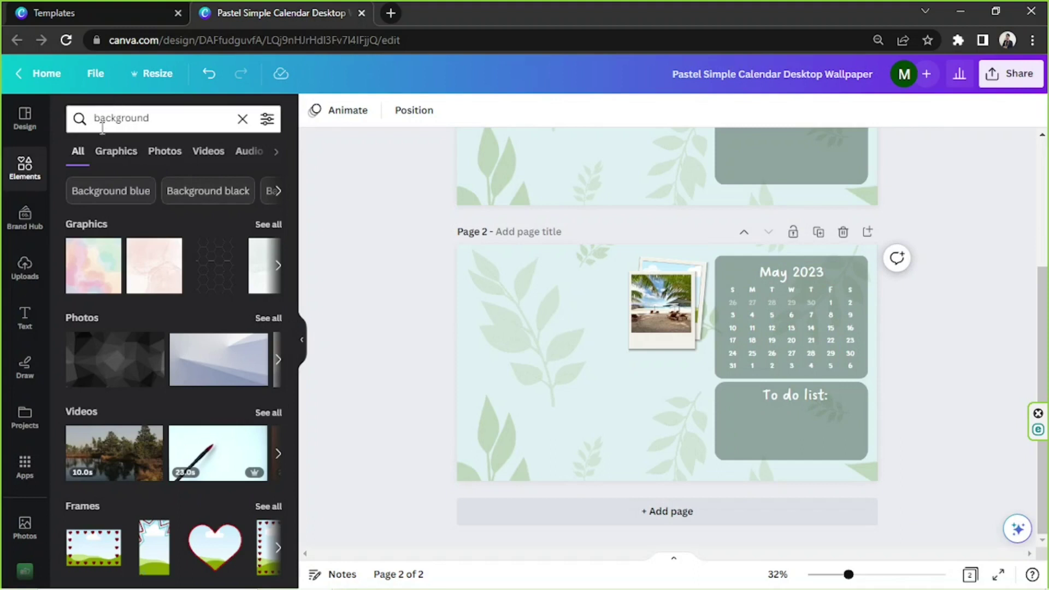
# Filter to Graphics, try the pastel blob graphic on page 2, then delete it.
pyautogui.click(101, 150)
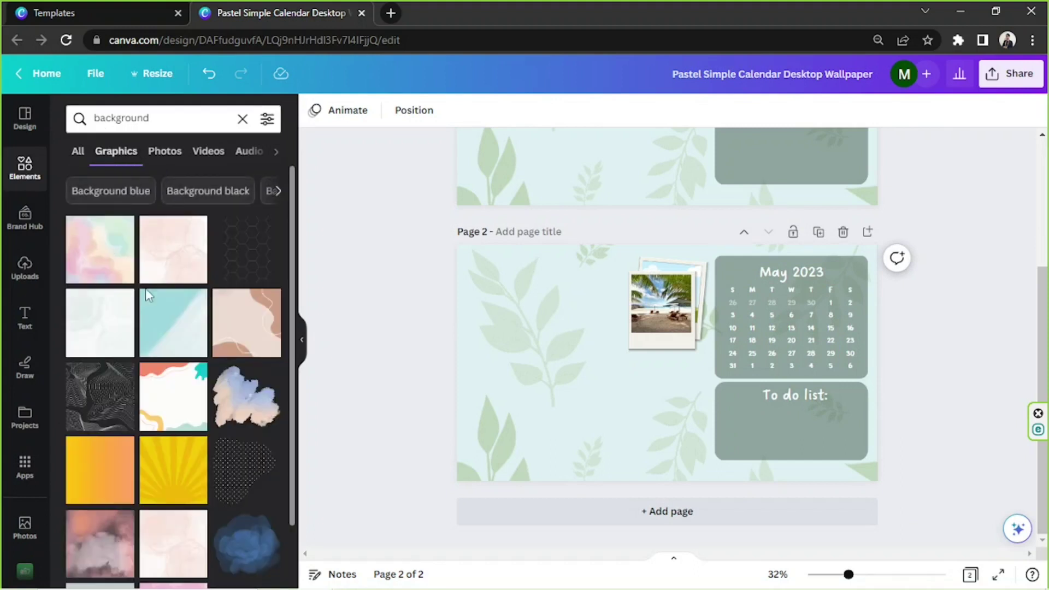
pyautogui.scroll(-7, 216, 314)
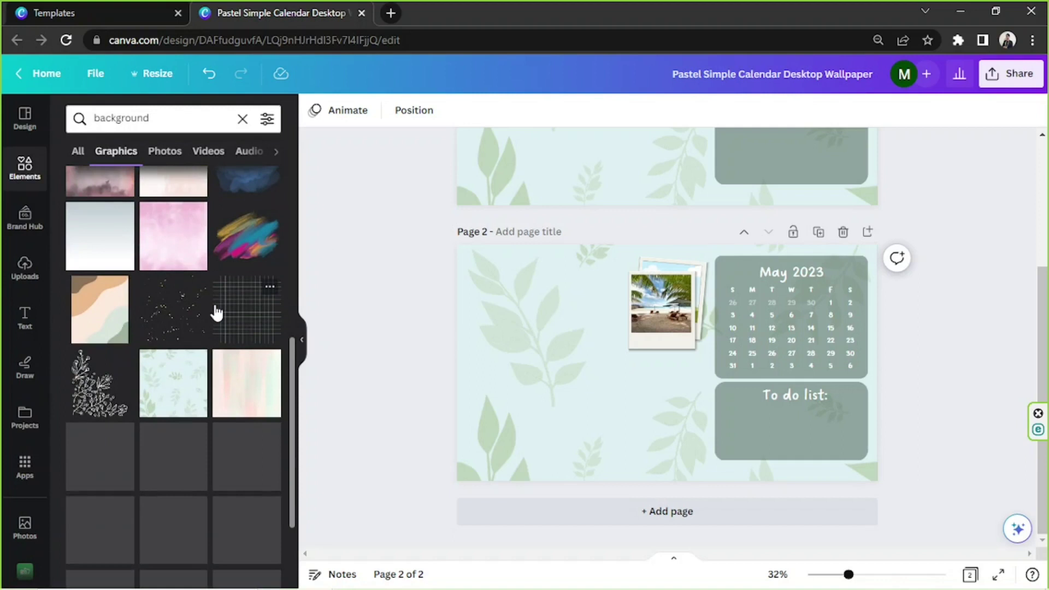
pyautogui.scroll(-5, 217, 313)
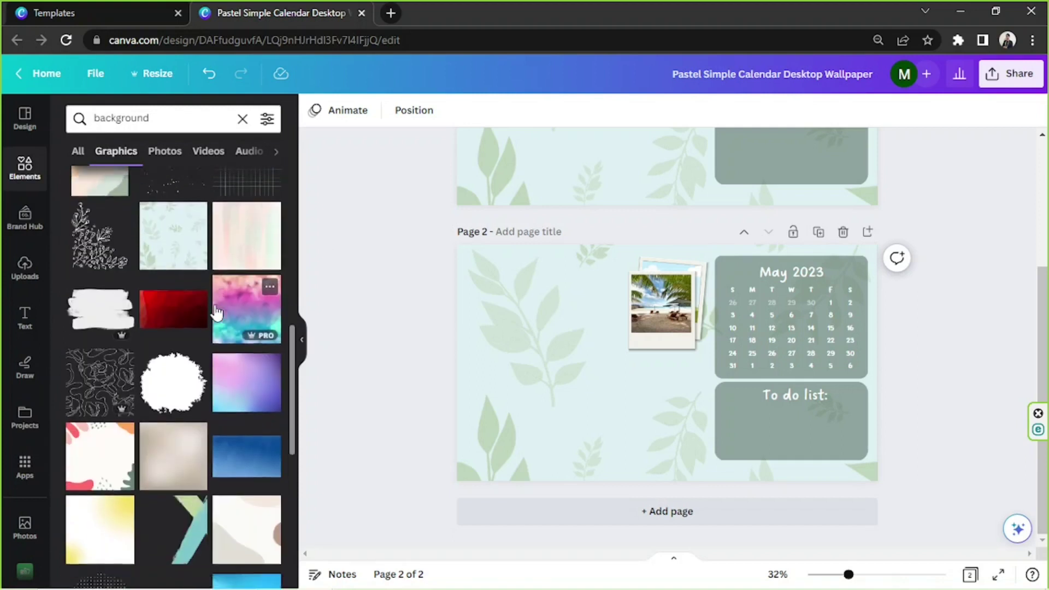
pyautogui.scroll(-3, 217, 311)
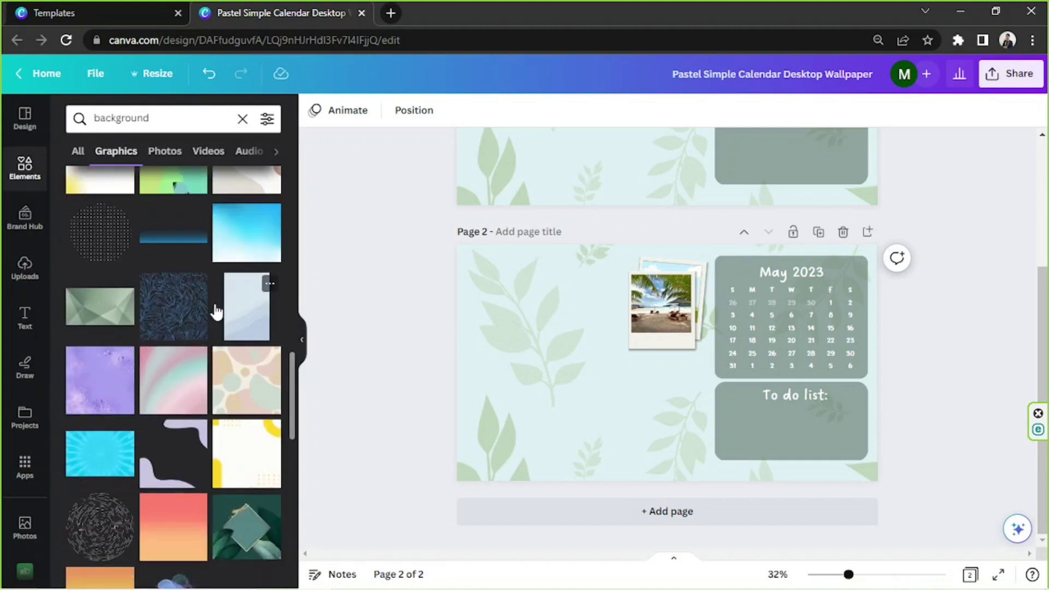
pyautogui.click(251, 400)
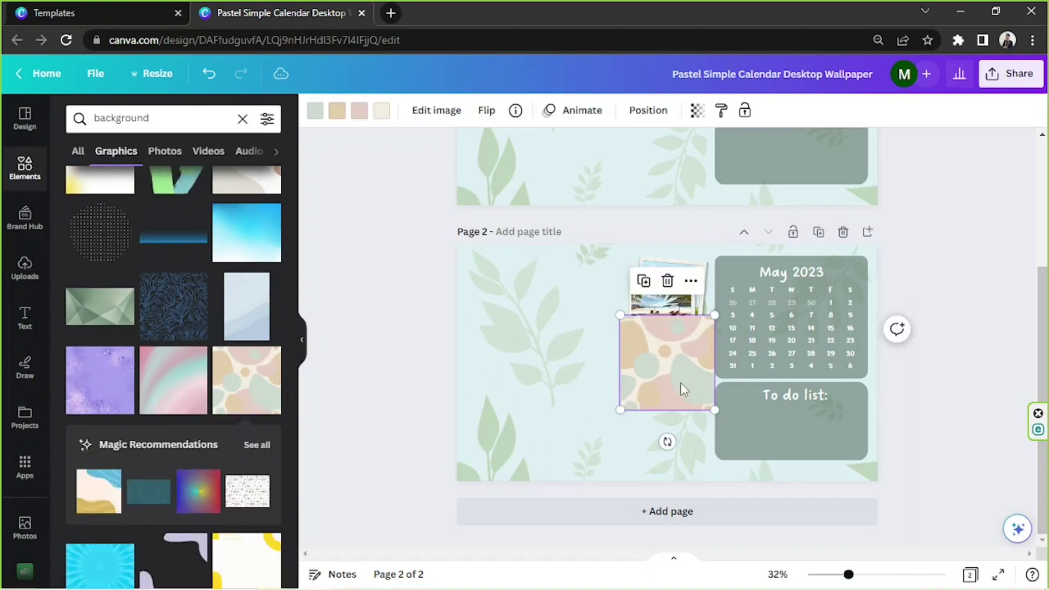
pyautogui.rightClick(671, 354)
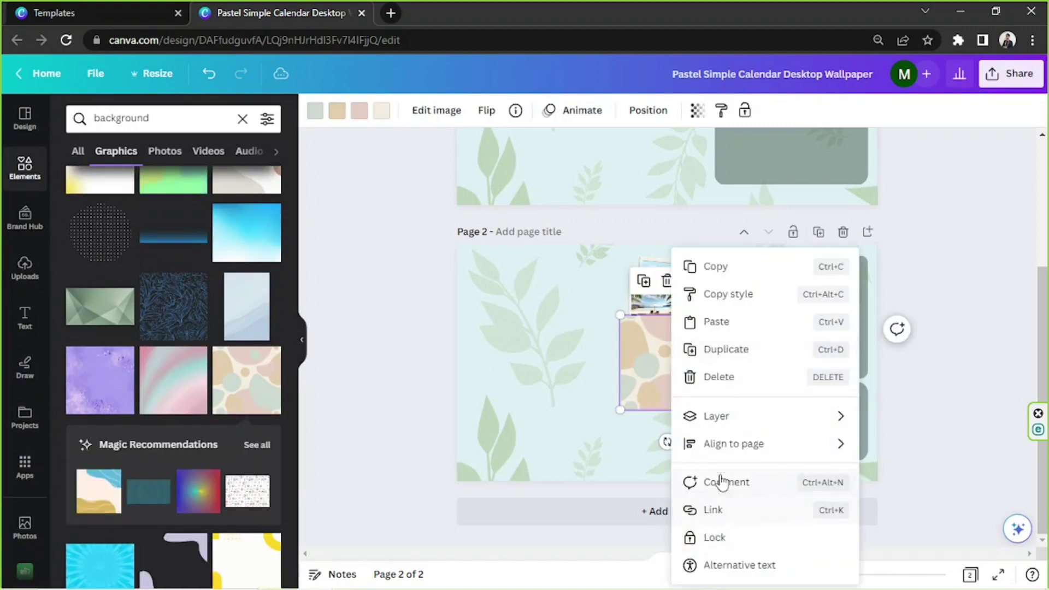
pyautogui.click(637, 353)
pyautogui.rightClick(637, 353)
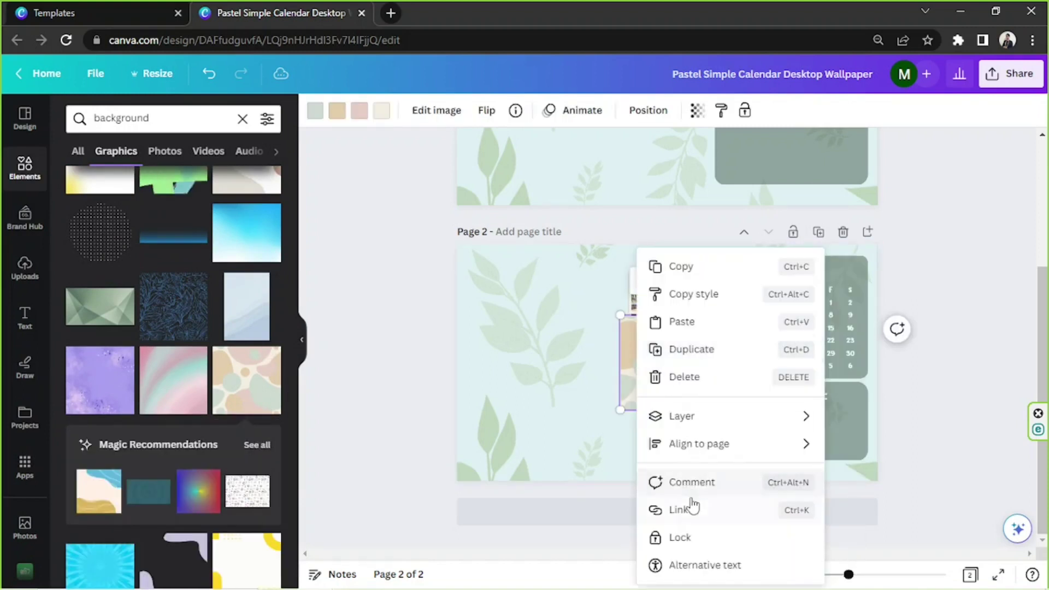
pyautogui.click(631, 387)
pyautogui.moveTo(630, 387); pyautogui.dragTo(509, 326)
pyautogui.rightClick(545, 299)
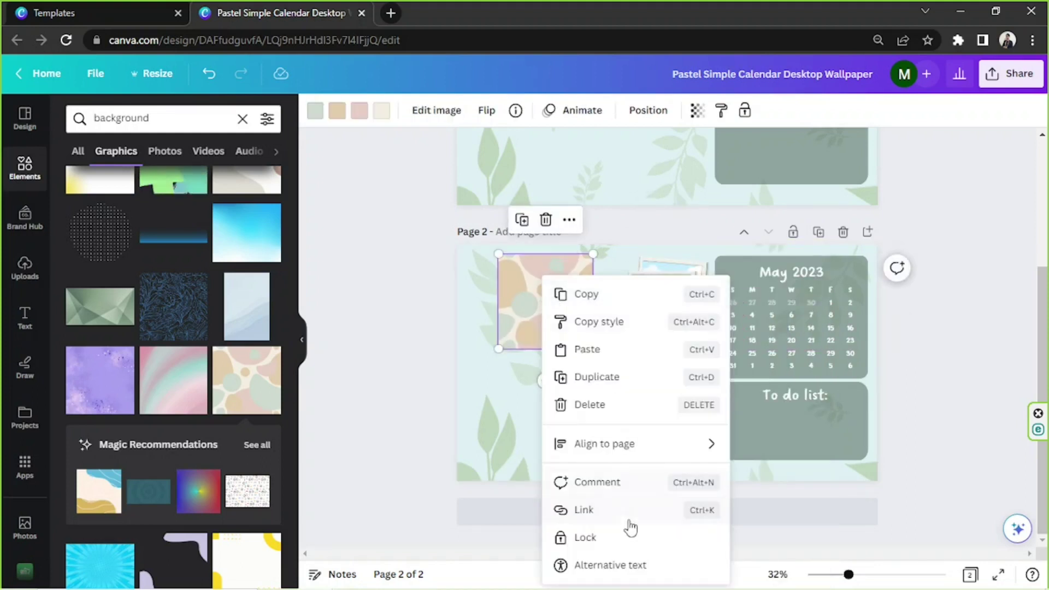
pyautogui.click(521, 280)
pyautogui.click(546, 222)
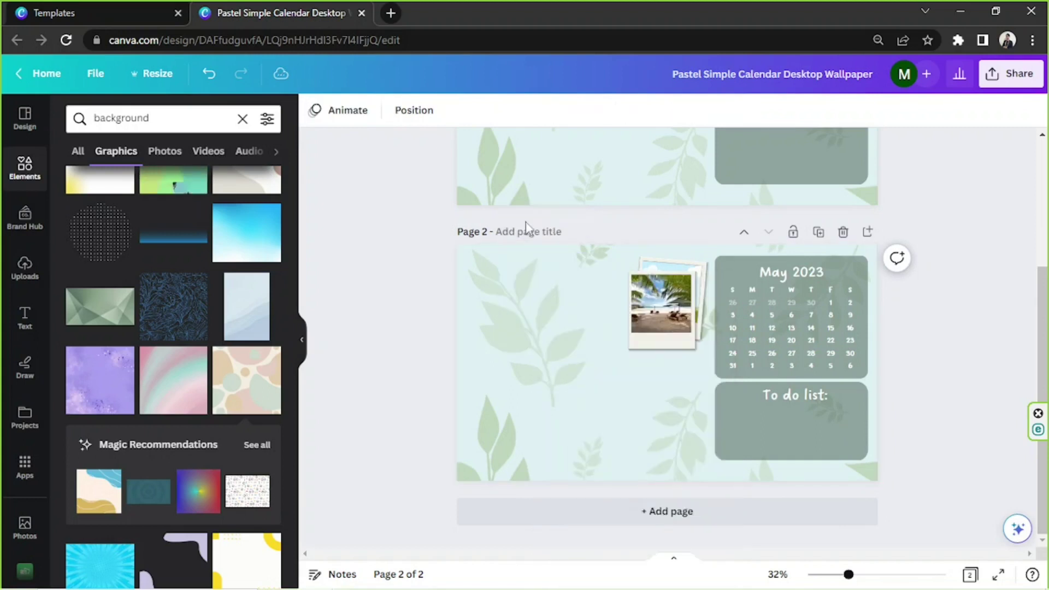
# Add the pink abstract graphic and set it as page 2's background.
pyautogui.scroll(-5, 217, 353)
pyautogui.scroll(-10, 218, 352)
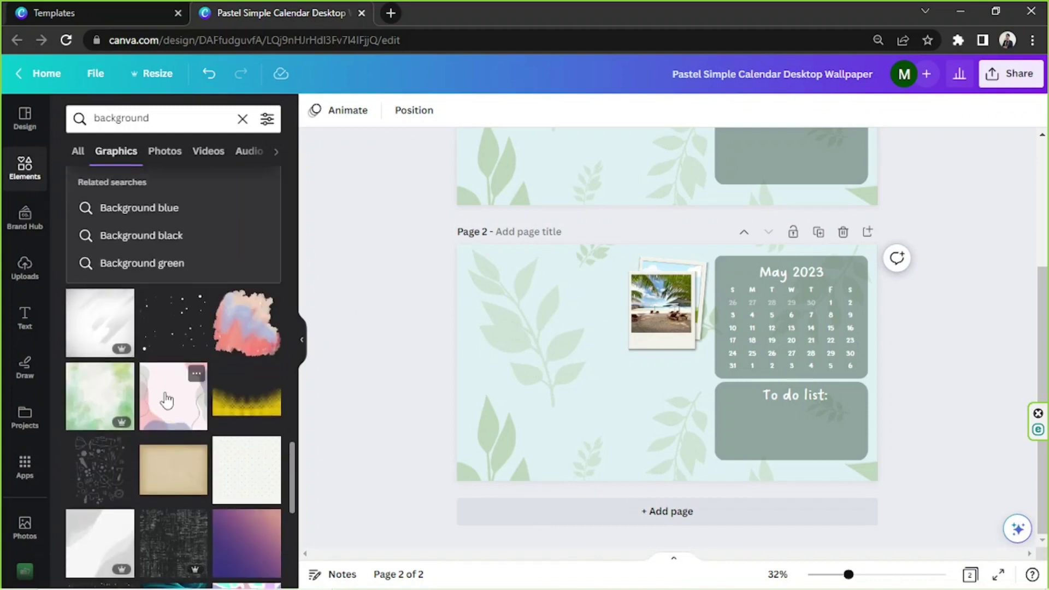
pyautogui.click(173, 396)
pyautogui.rightClick(664, 345)
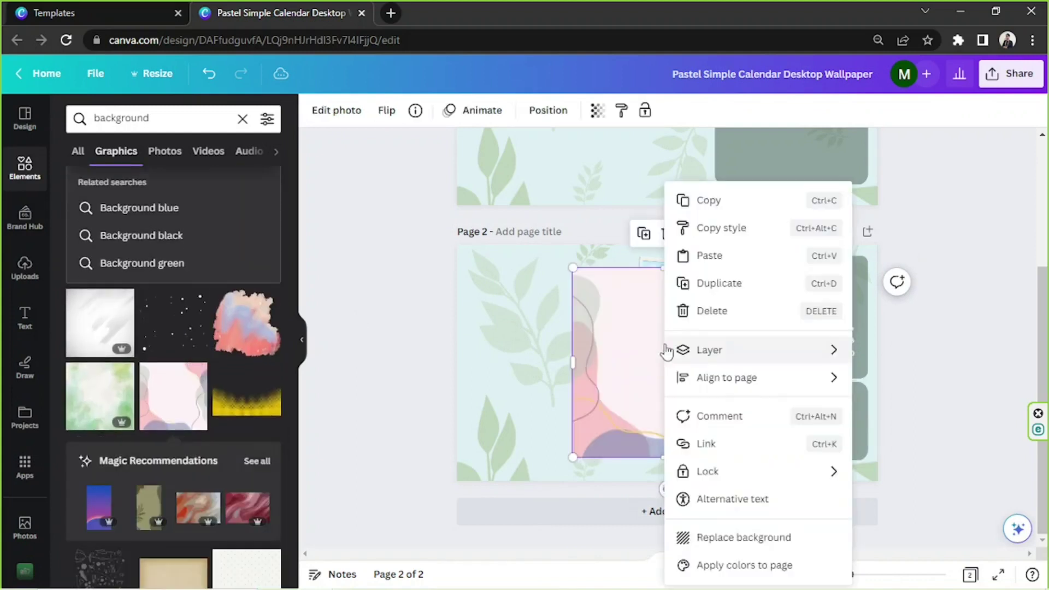
pyautogui.moveTo(666, 352)
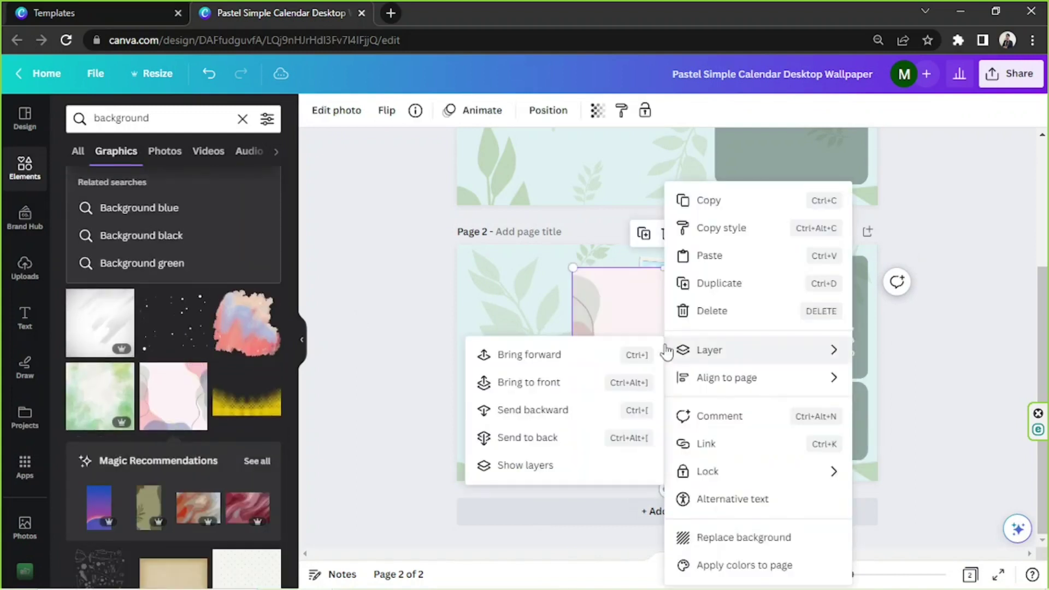
pyautogui.click(744, 538)
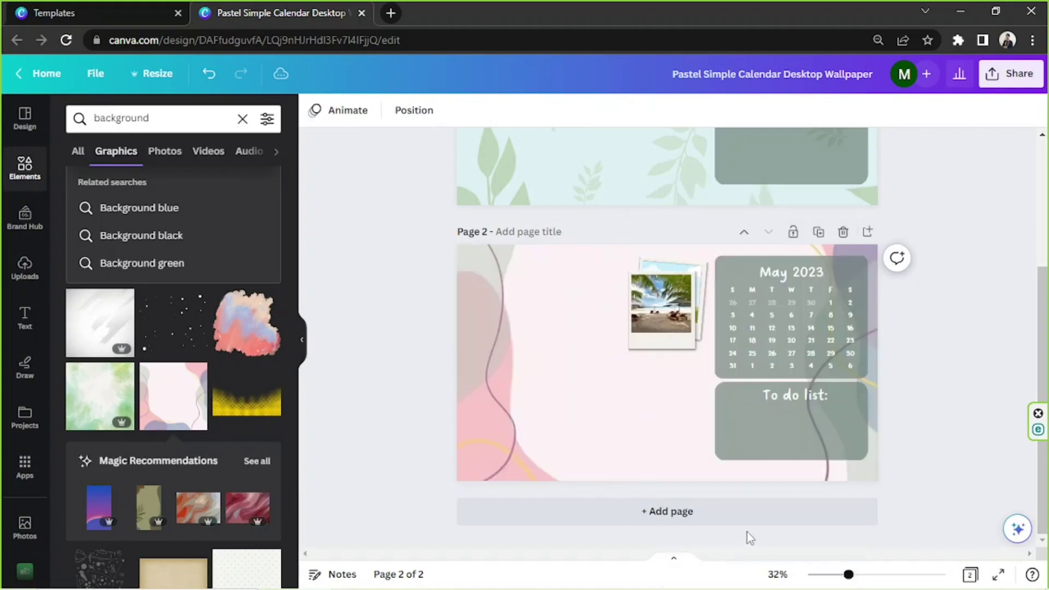
# Try tan and then pink fills on the To do list box.
pyautogui.click(784, 428)
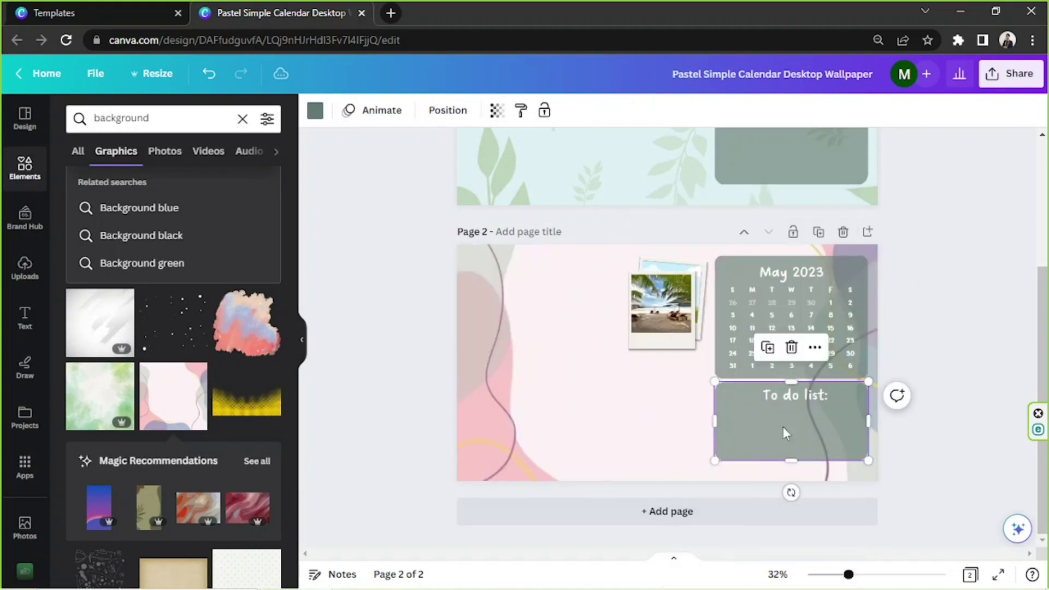
pyautogui.click(316, 110)
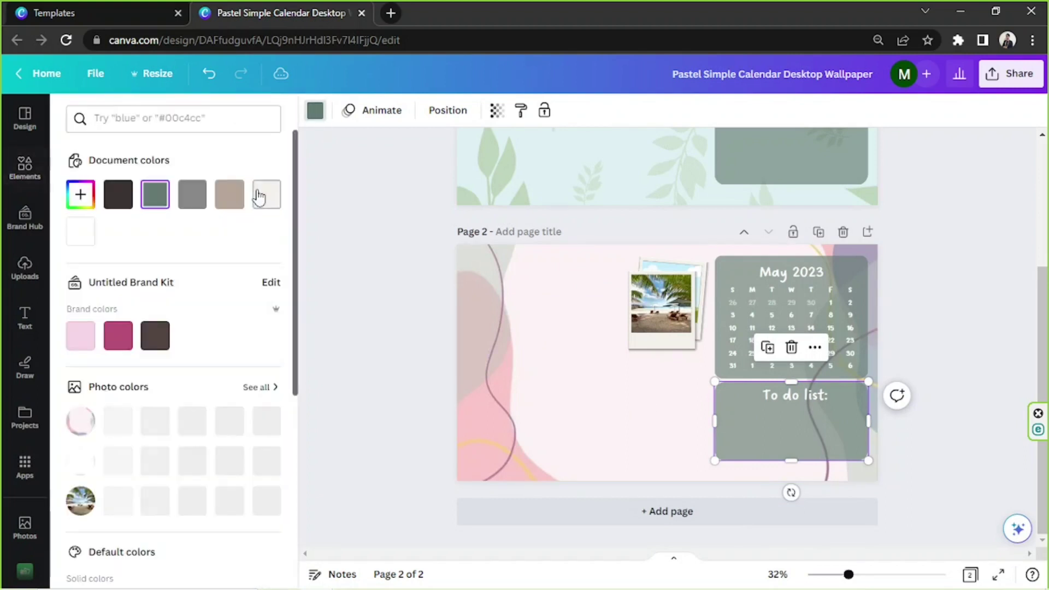
pyautogui.click(237, 200)
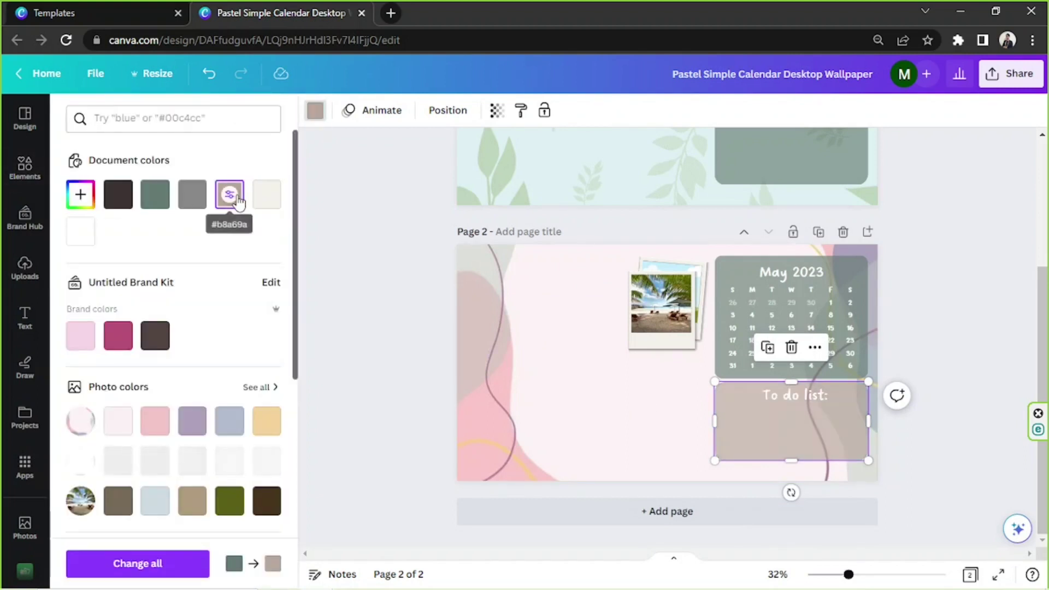
pyautogui.click(150, 425)
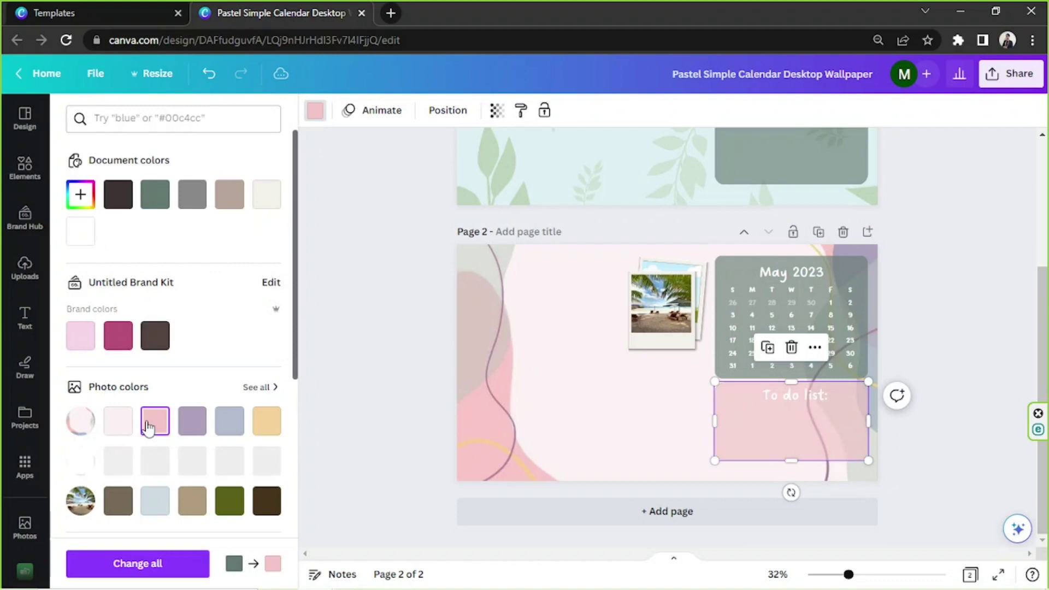
# Give the May 2023 calendar box the purple Photo colors fill.
pyautogui.click(851, 273)
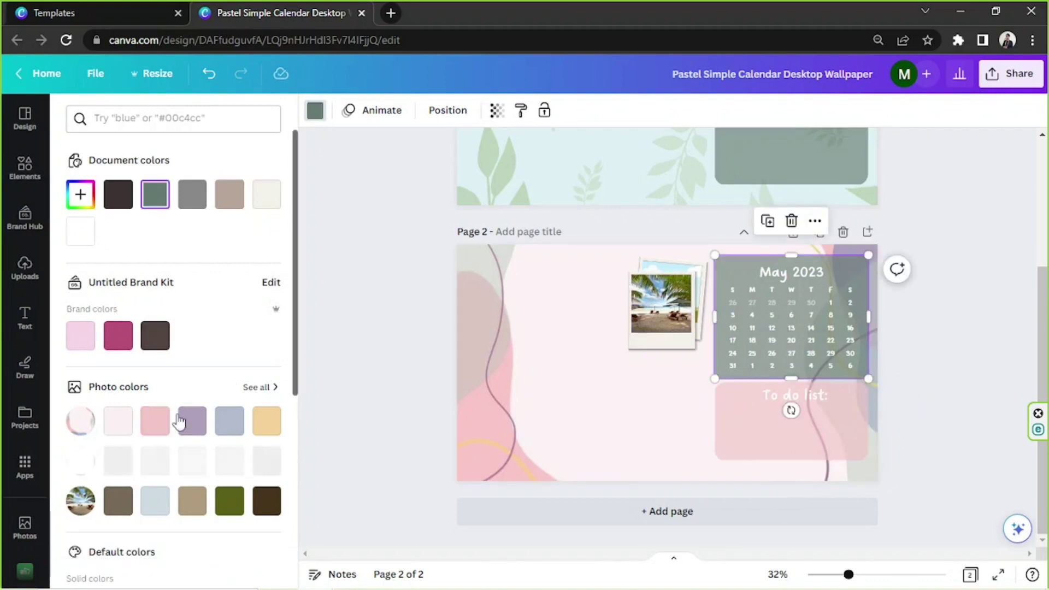
pyautogui.click(154, 421)
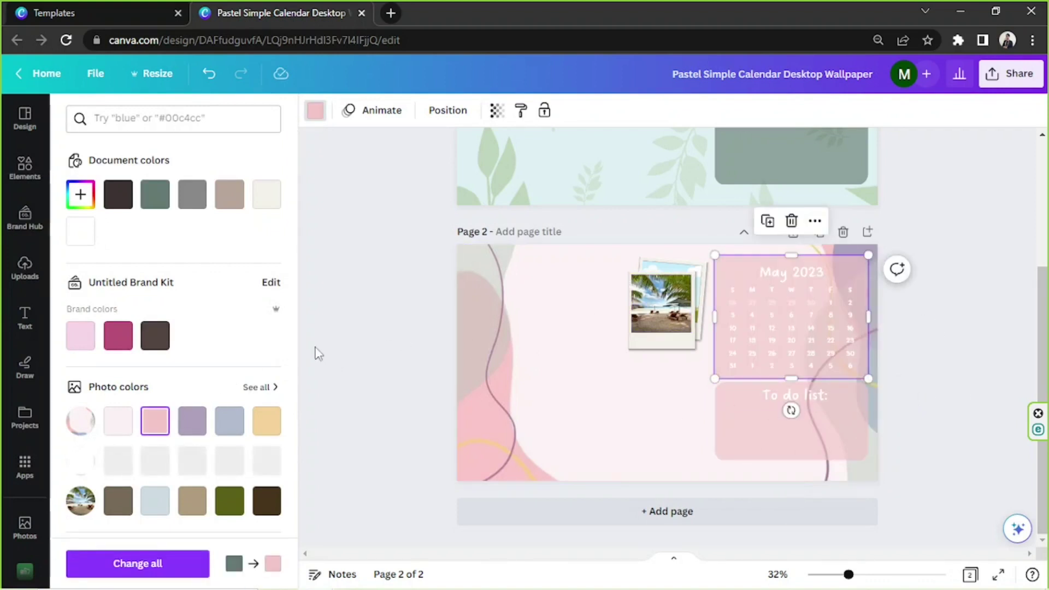
pyautogui.click(192, 421)
# Switch the To do list box to the same purple fill and deselect it.
pyautogui.click(781, 455)
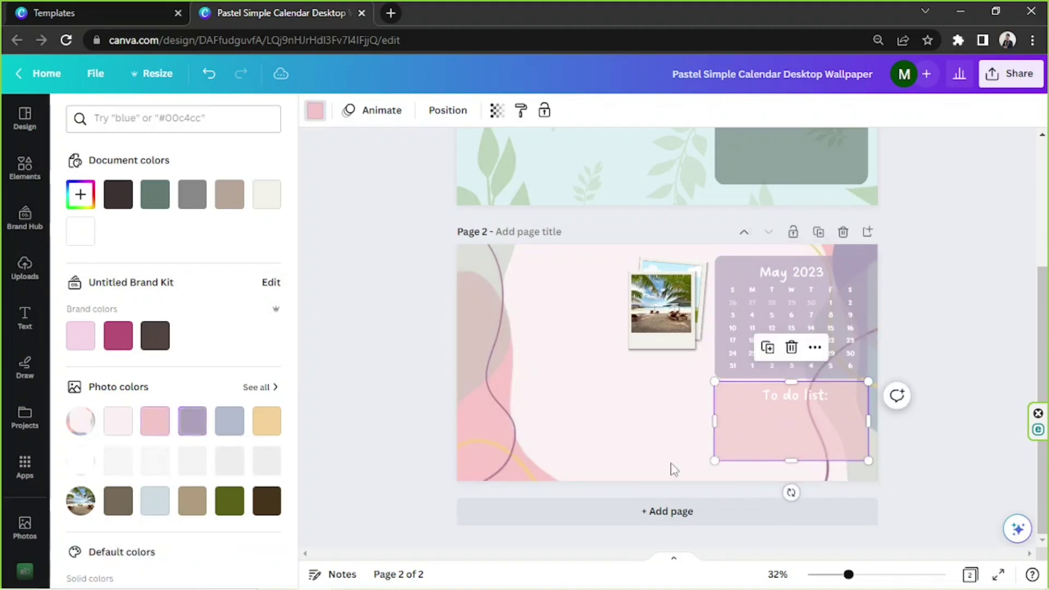
pyautogui.click(192, 420)
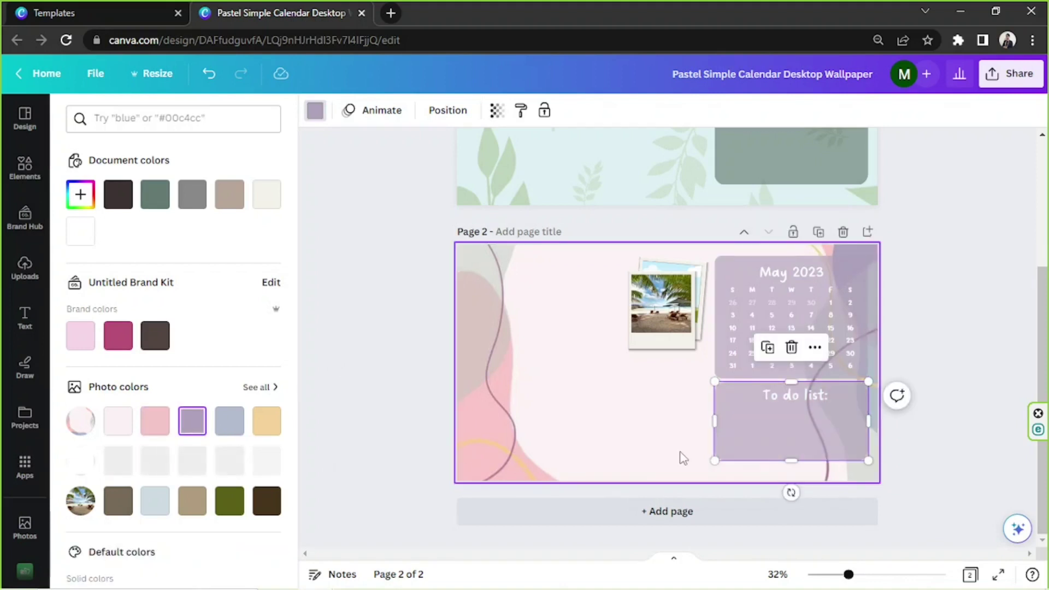
pyautogui.press('Escape')
pyautogui.click(940, 348)
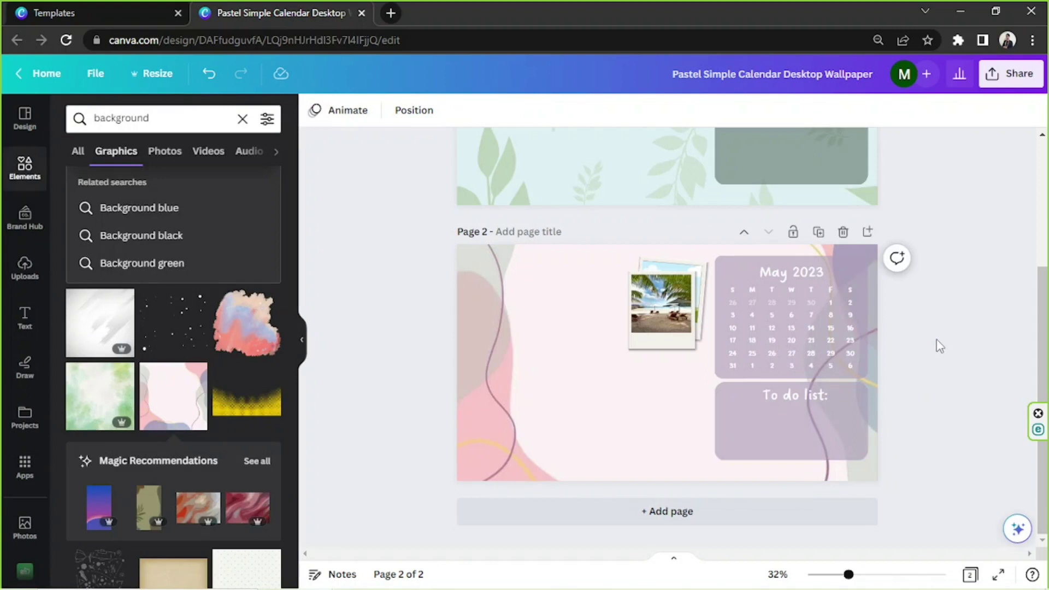
pyautogui.scroll(4, 939, 343)
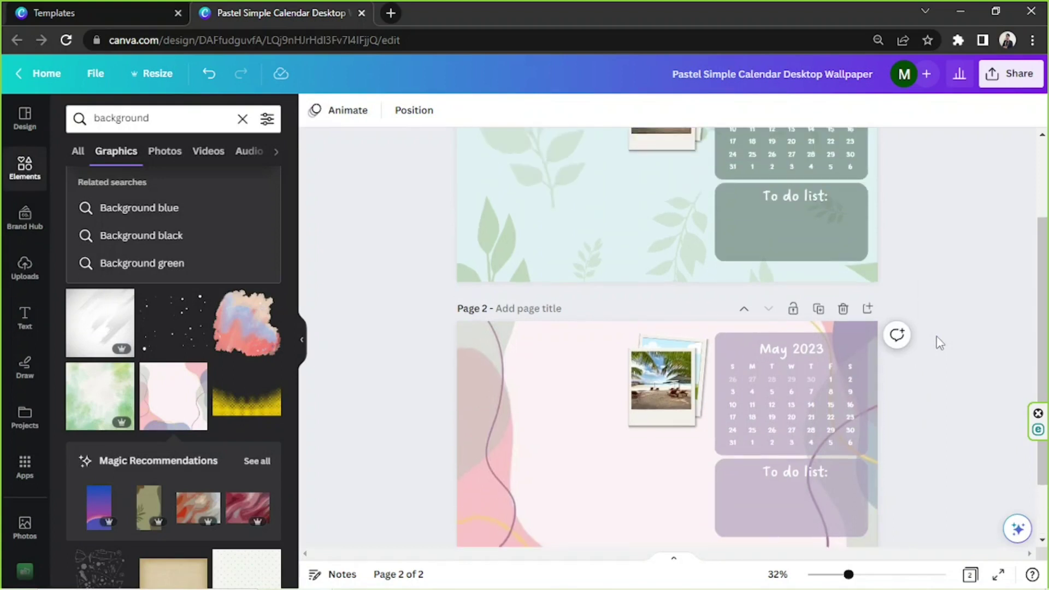
pyautogui.scroll(-3, 938, 343)
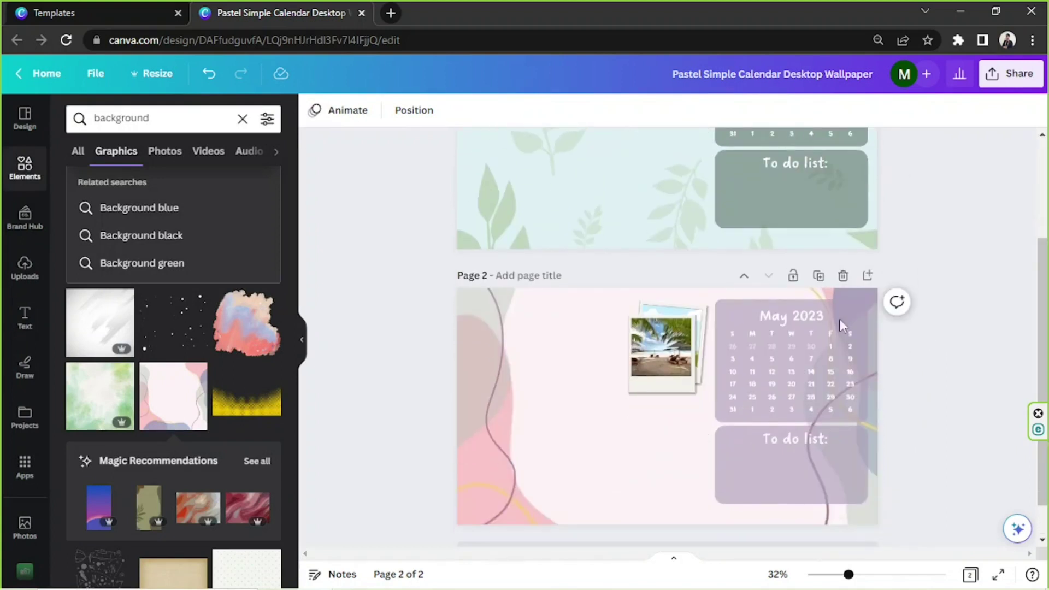
pyautogui.scroll(-1, 842, 418)
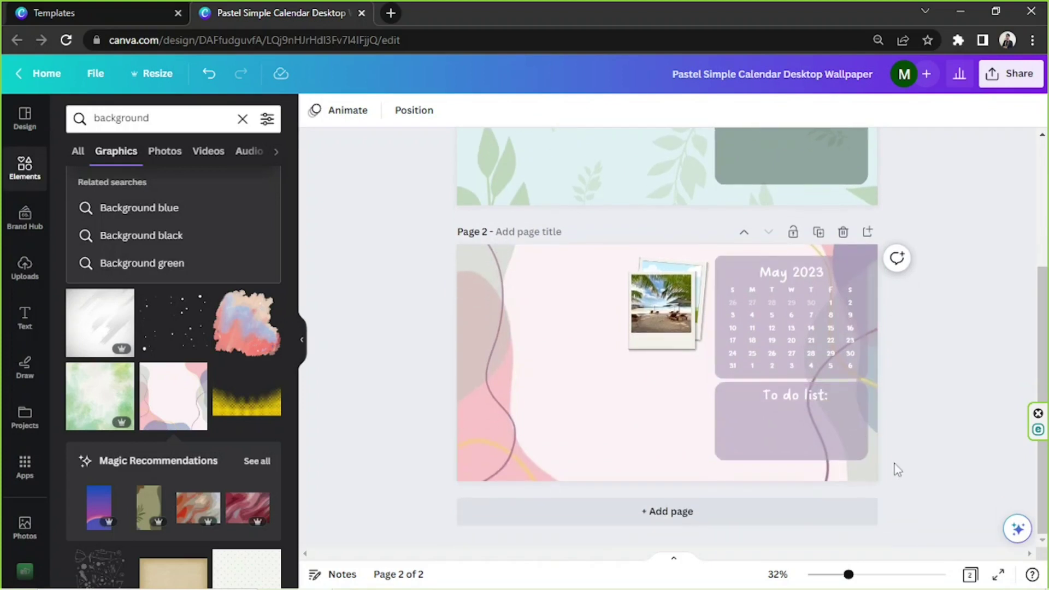
pyautogui.moveTo(912, 464); pyautogui.dragTo(408, 273)
pyautogui.scroll(2, 432, 276)
pyautogui.scroll(-2, 432, 277)
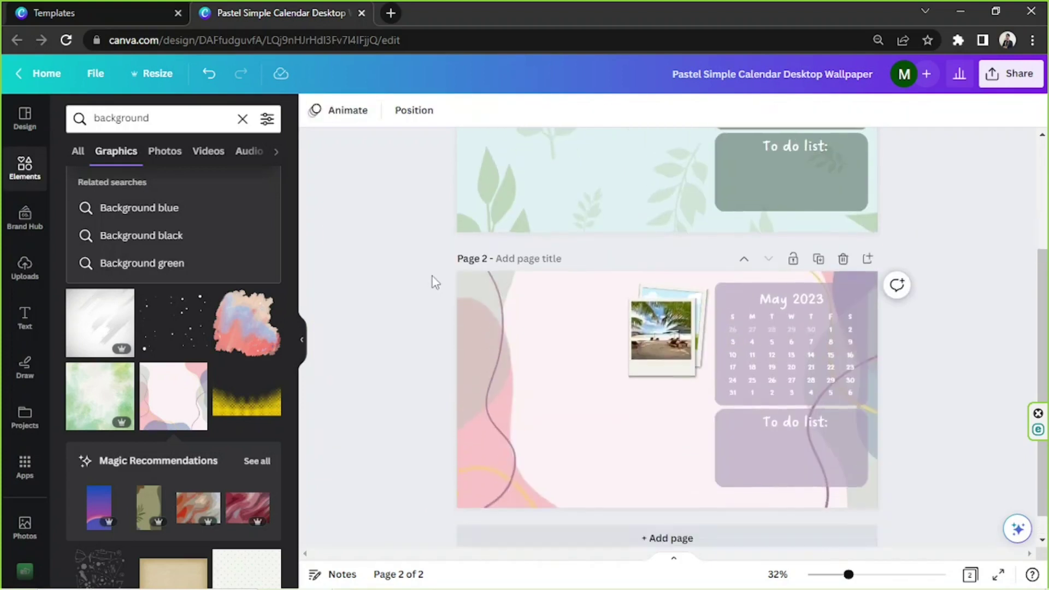
pyautogui.scroll(4, 432, 277)
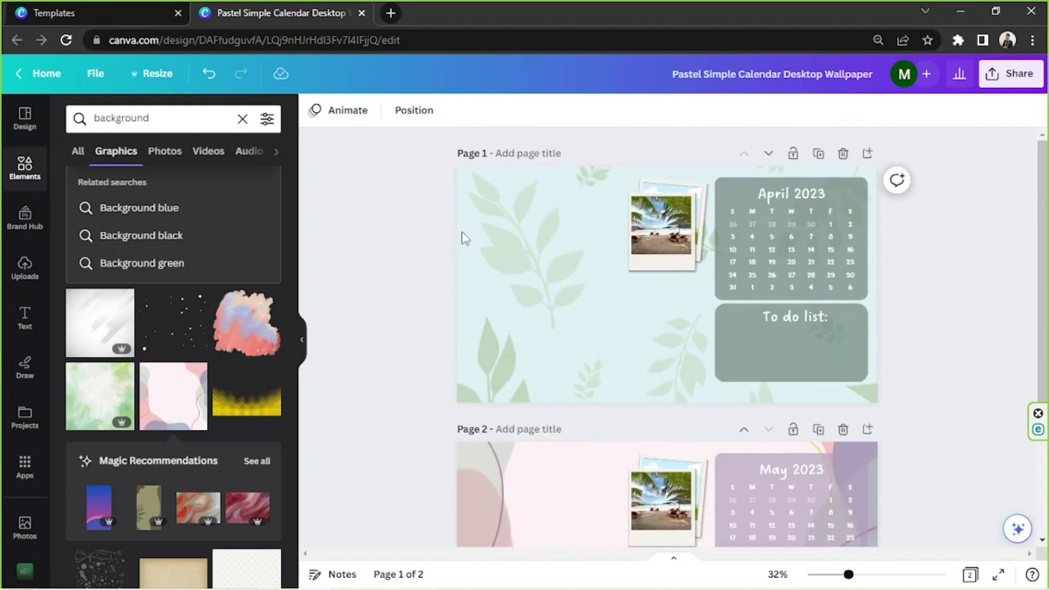
pyautogui.moveTo(406, 163); pyautogui.dragTo(982, 509)
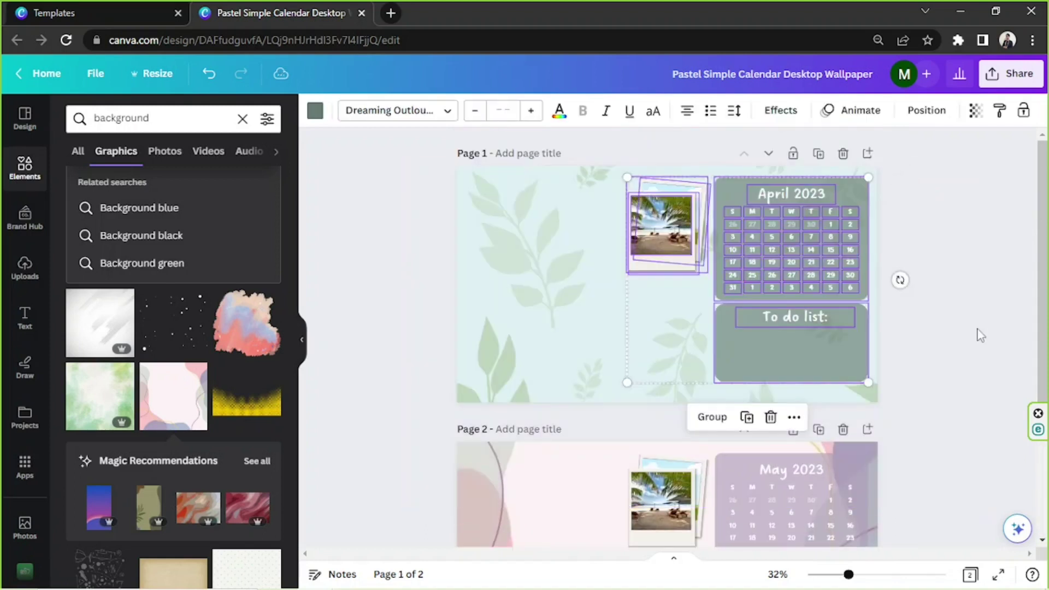
pyautogui.click(968, 331)
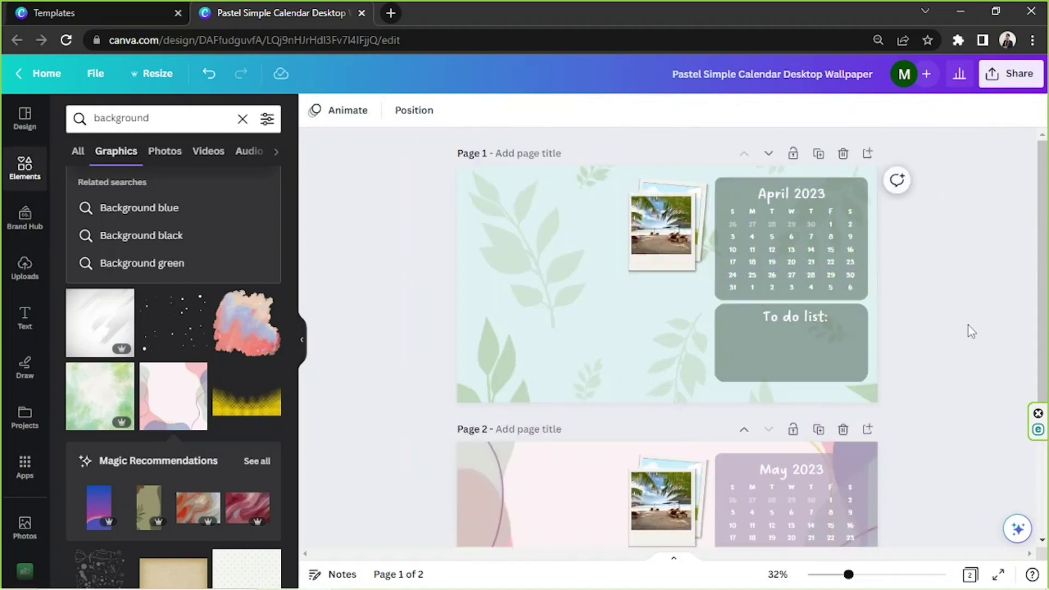
# Set up the download as PNG for all 2 pages at 1920 × 1080 px.
pyautogui.click(1011, 74)
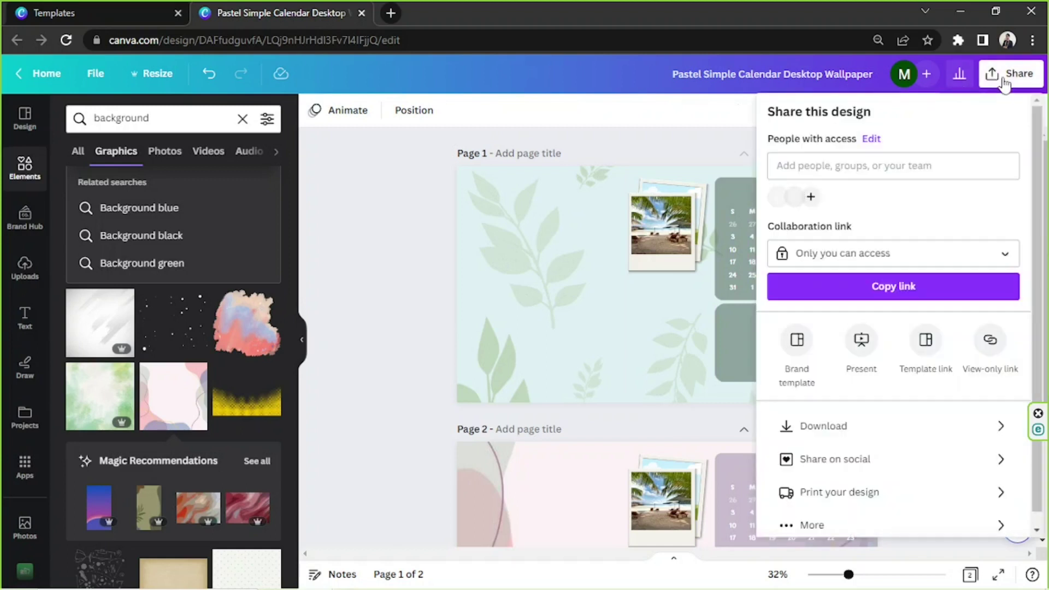
pyautogui.click(850, 428)
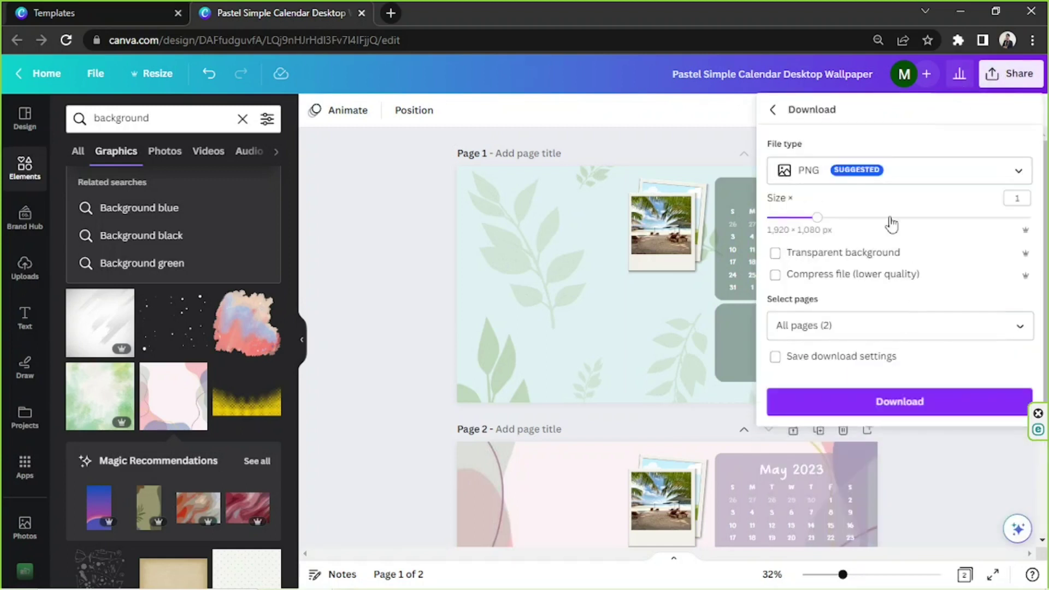
pyautogui.click(847, 171)
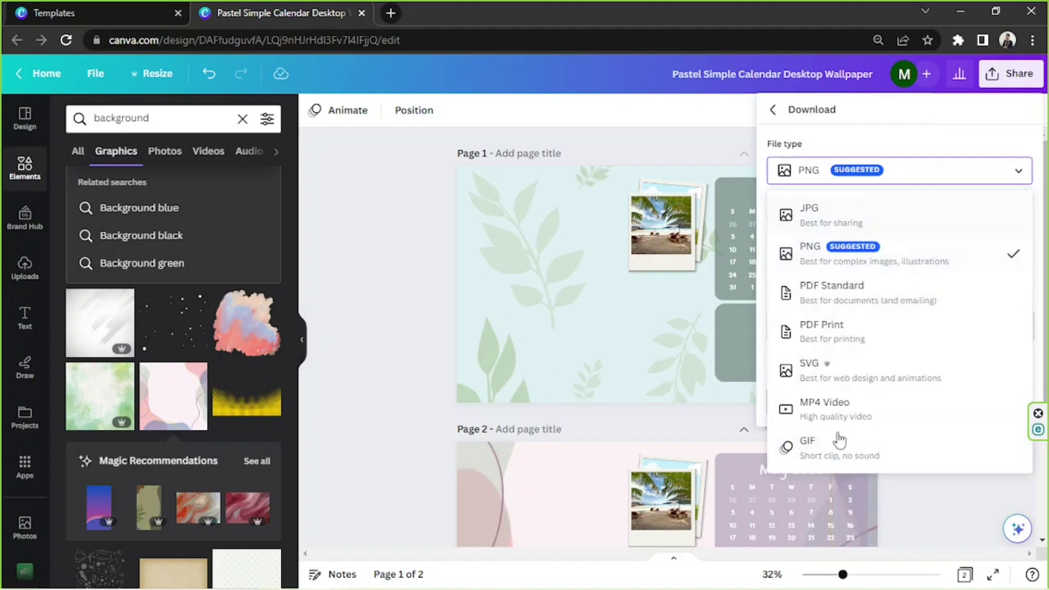
pyautogui.click(860, 169)
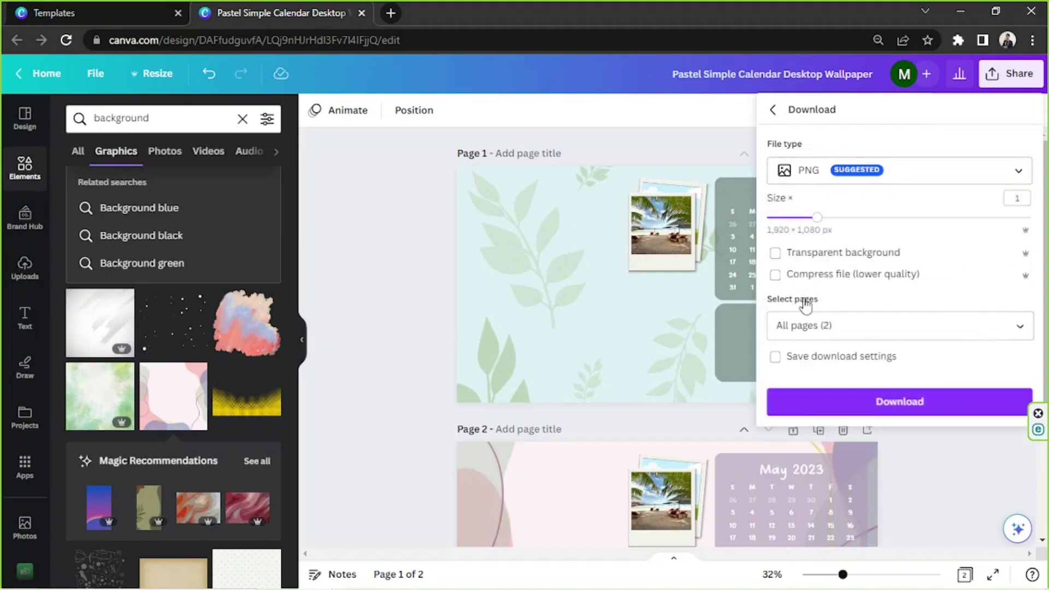